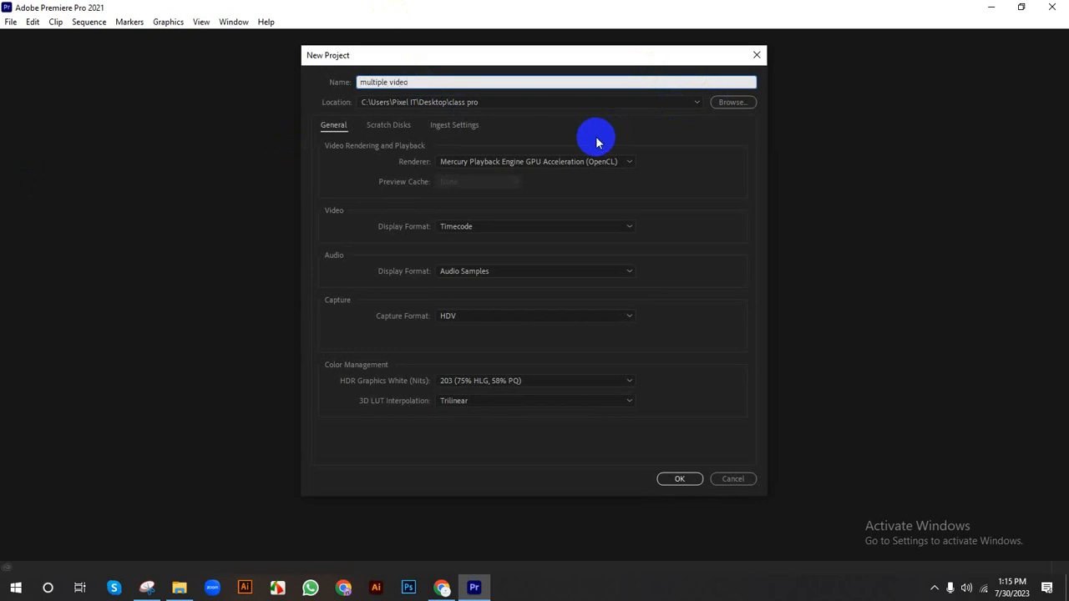
Step: Create the project "multiple video" and import 1.mp4, 2.mp4, 3.mp4 and 4.mp4 from the tutorial video folder
{"action": "left_click", "coordinate": [694, 489]}
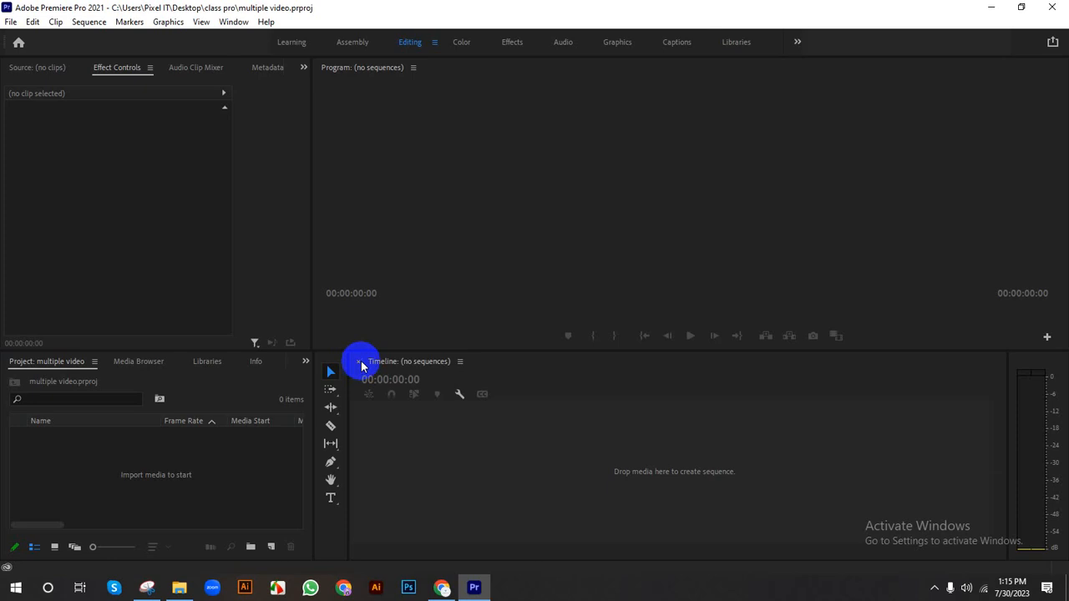
{"action": "left_click", "coordinate": [159, 463]}
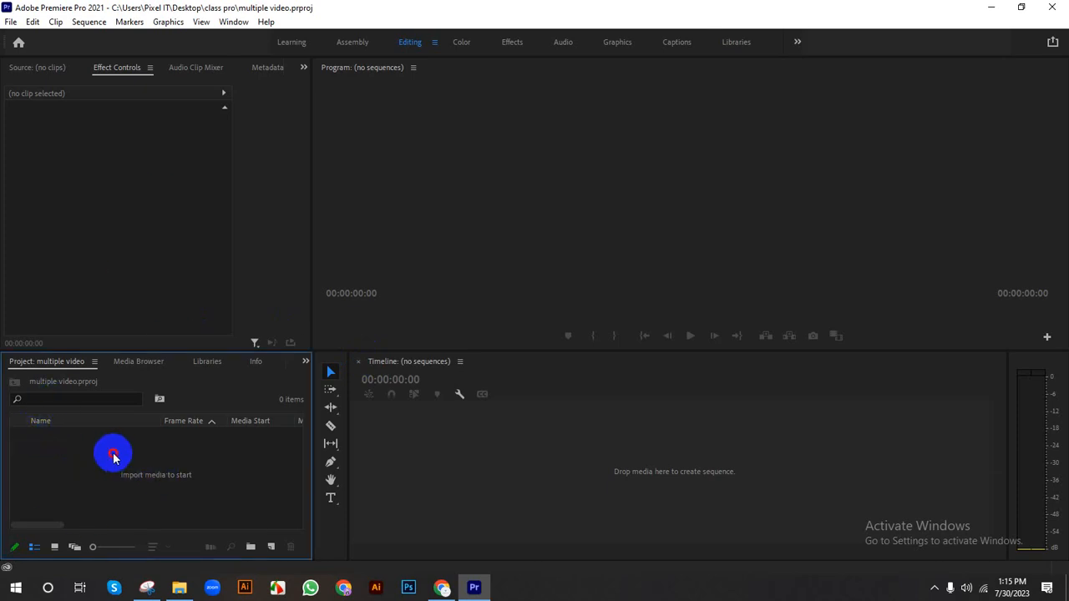
{"action": "double_click", "coordinate": [115, 458]}
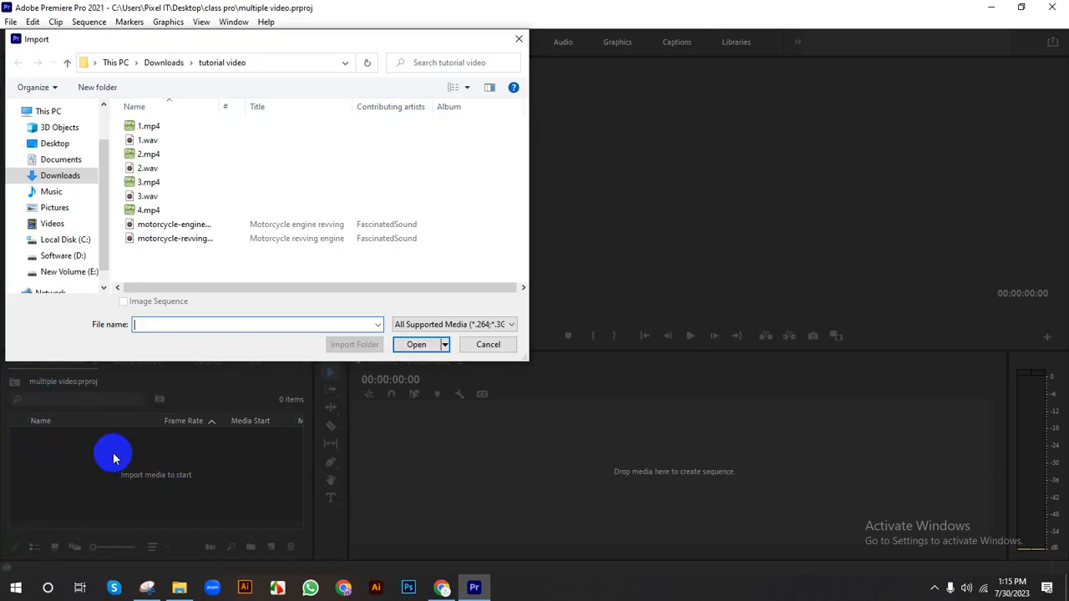
{"action": "left_click", "coordinate": [152, 131]}
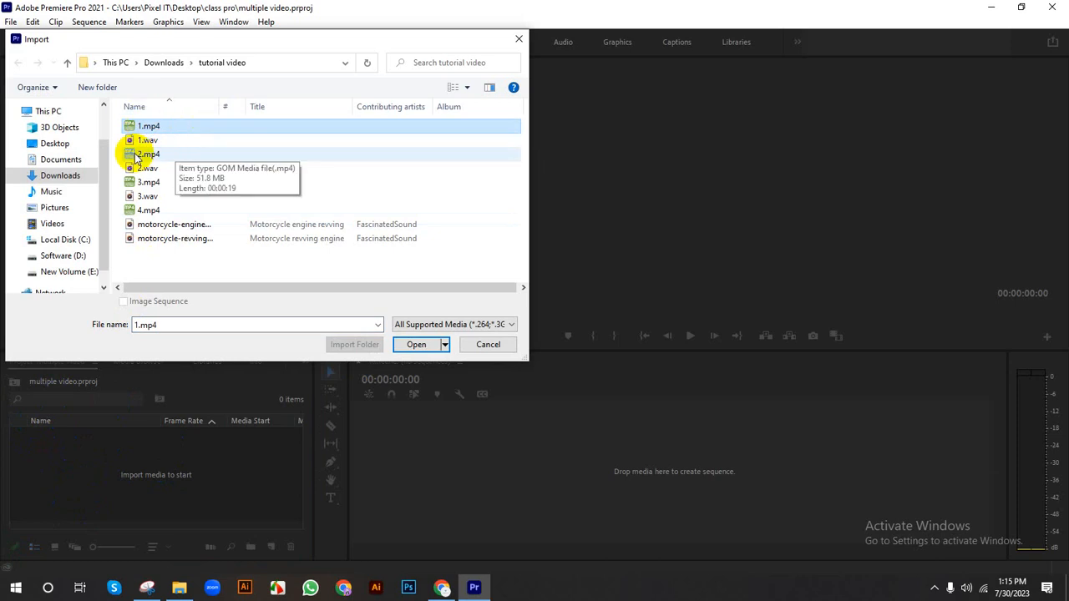
{"action": "left_click", "coordinate": [144, 154], "text": "ctrl"}
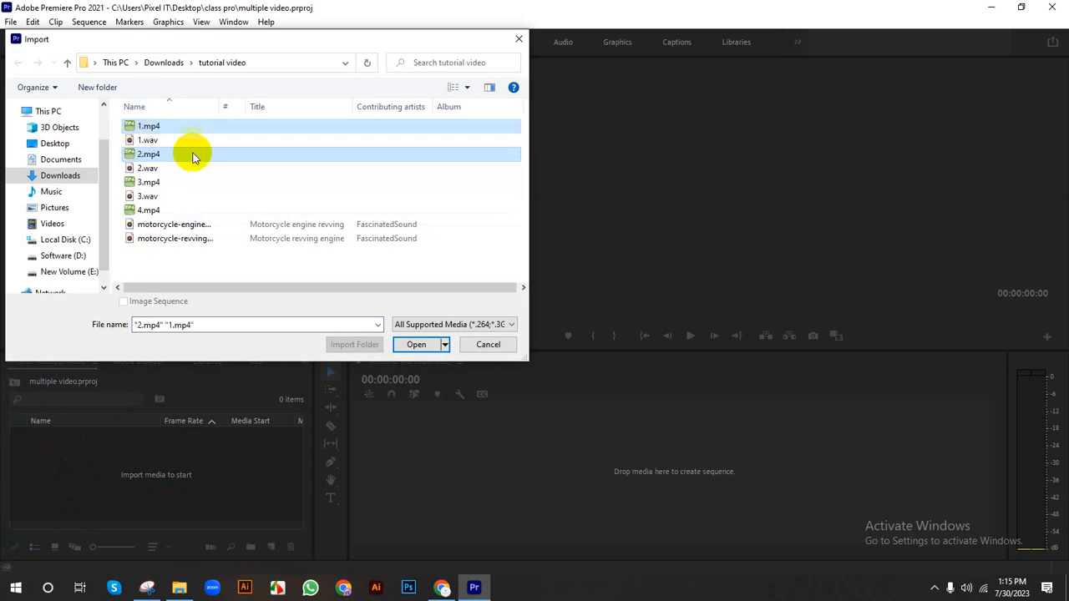
{"action": "left_click", "coordinate": [147, 182], "text": "ctrl"}
{"action": "left_click", "coordinate": [148, 209], "text": "ctrl"}
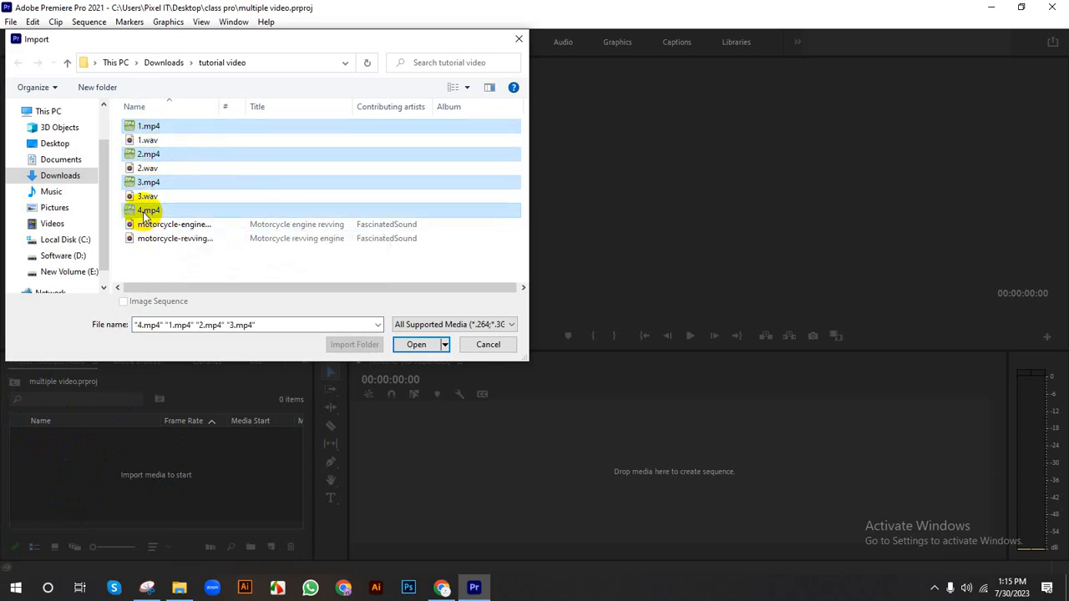
{"action": "left_click", "coordinate": [411, 346]}
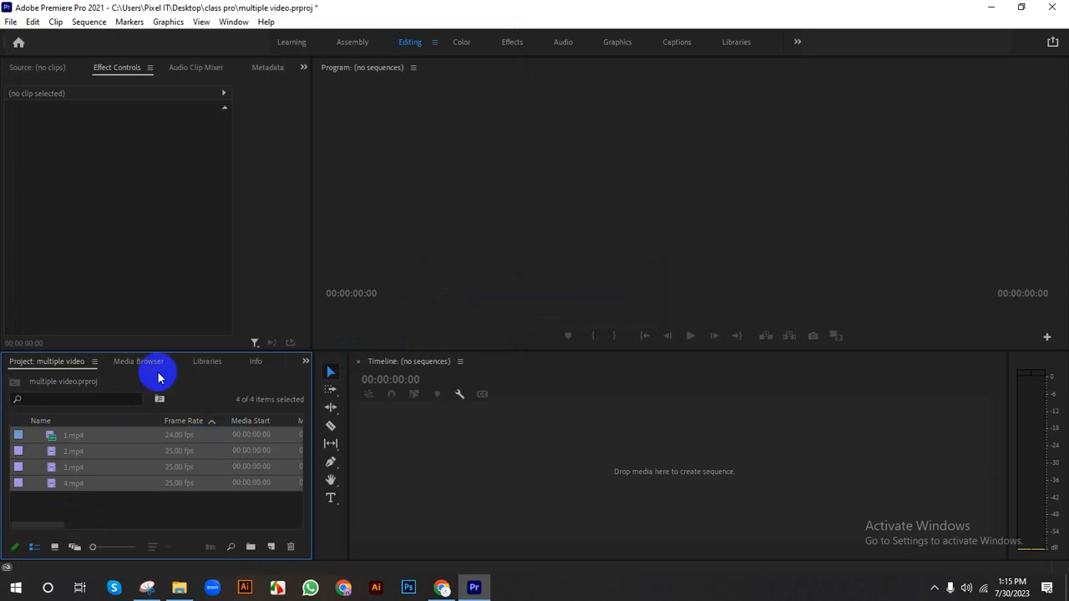
Step: Create a sequence from the four imported clips and arrange them on V1 in the order 1.mp4 to 4.mp4
{"action": "left_click_drag", "start_coordinate": [90, 441], "coordinate": [437, 436]}
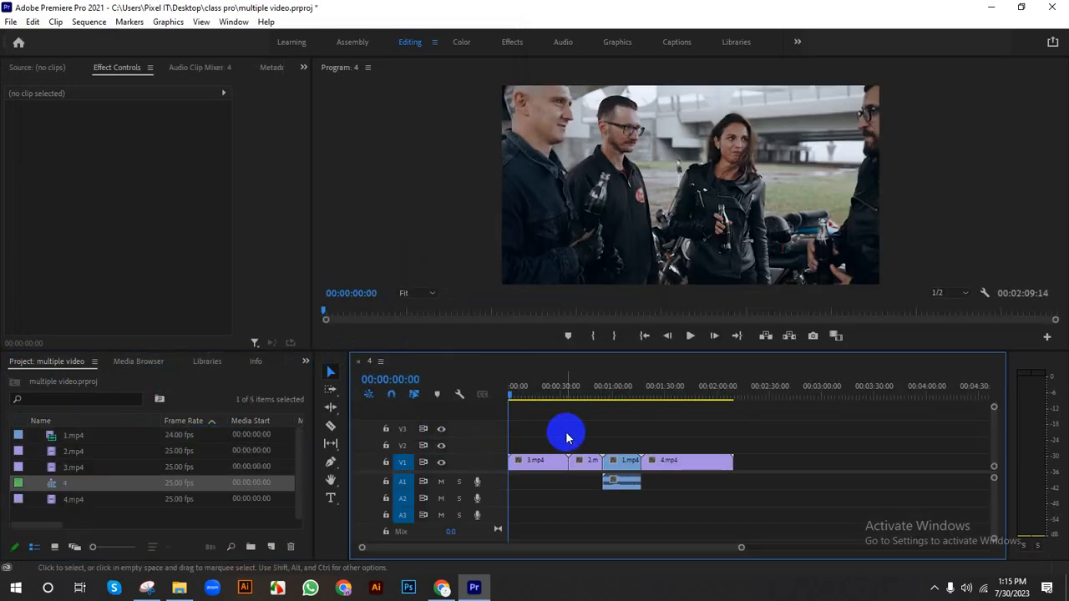
{"action": "left_click", "coordinate": [623, 482]}
{"action": "mouse_move", "coordinate": [615, 463]}
{"action": "left_mouse_down"}
{"action": "mouse_move", "coordinate": [519, 464]}
{"action": "mouse_move", "coordinate": [573, 442]}
{"action": "mouse_move", "coordinate": [582, 465]}
{"action": "mouse_move", "coordinate": [554, 446]}
{"action": "mouse_move", "coordinate": [596, 453]}
{"action": "mouse_move", "coordinate": [595, 466]}
{"action": "left_mouse_up"}
{"action": "left_click", "coordinate": [561, 467]}
Step: Ripple delete the empty gap on V1 before 4.mp4
{"action": "left_click", "coordinate": [618, 464]}
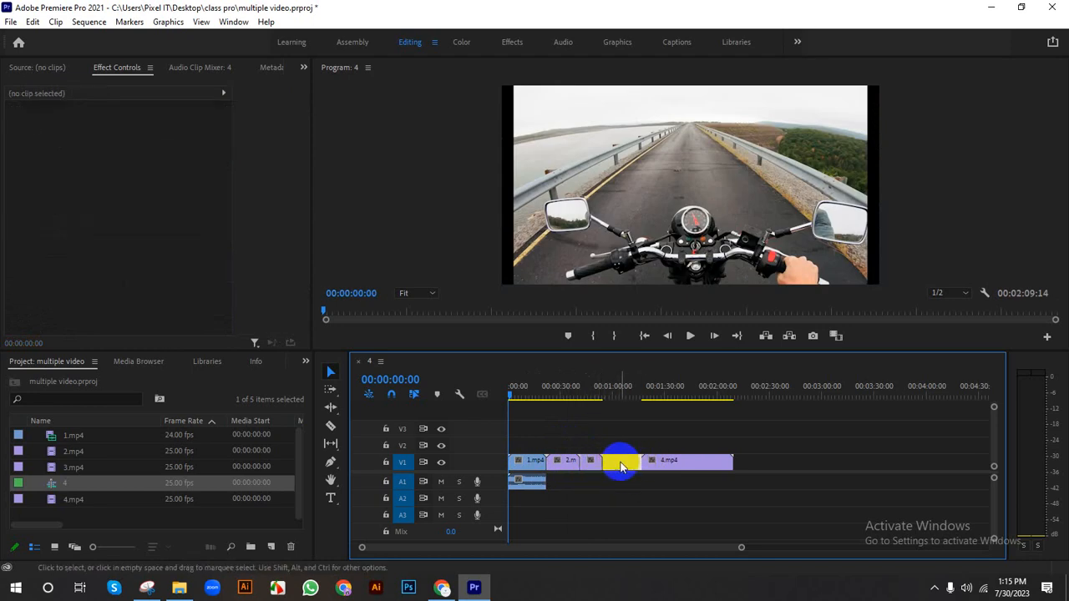
{"action": "right_click", "coordinate": [620, 466]}
{"action": "left_click", "coordinate": [640, 466]}
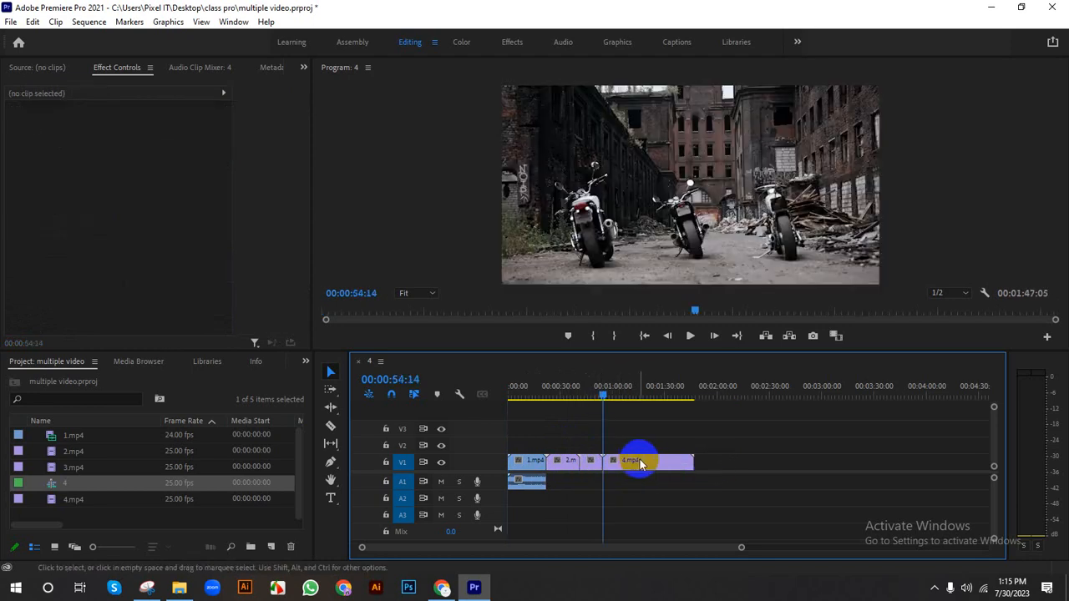
Step: Unlink 1.mp4 from its audio and delete the audio clip on A1
{"action": "left_click", "coordinate": [535, 488]}
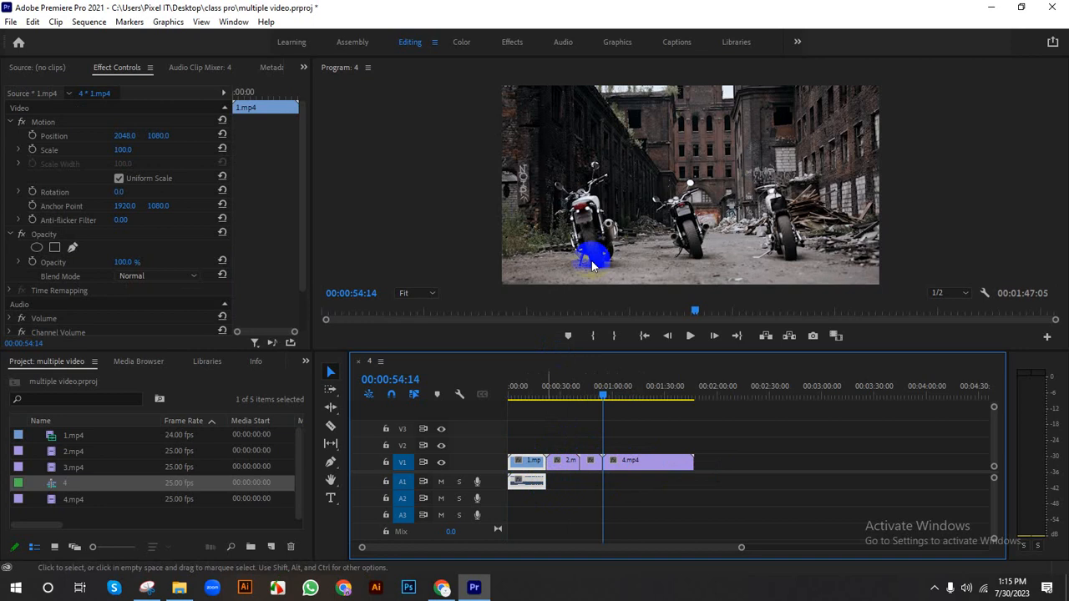
{"action": "right_click", "coordinate": [526, 465]}
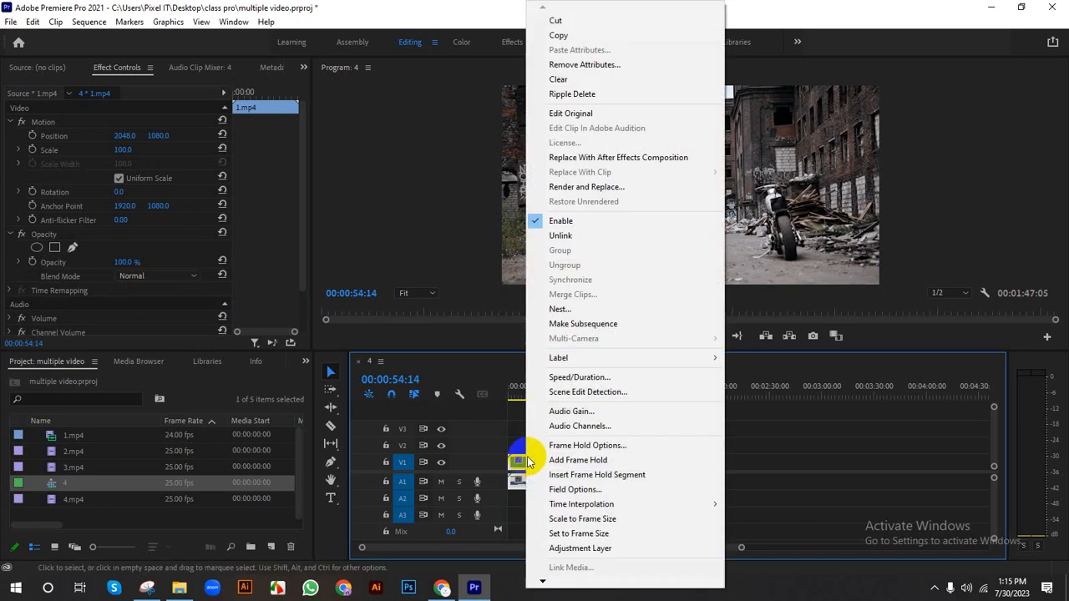
{"action": "left_click", "coordinate": [568, 236]}
{"action": "left_click", "coordinate": [526, 483]}
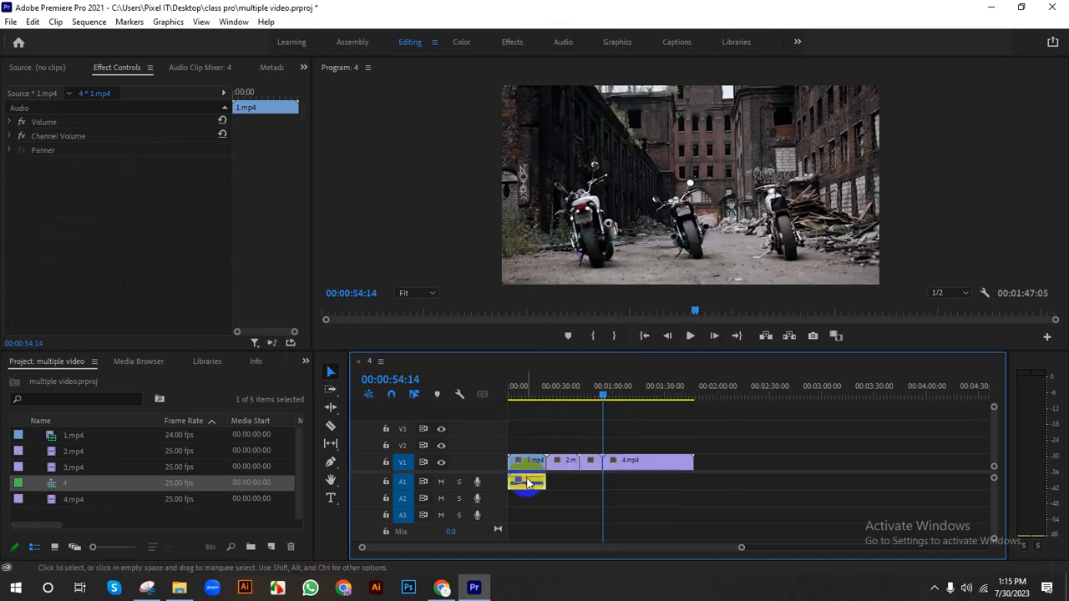
{"action": "key", "text": "Delete"}
Step: Scrub through the sequence and examine the join between 1.mp4 and 2.mp4 at a closer timeline zoom
{"action": "left_click_drag", "start_coordinate": [602, 401], "coordinate": [670, 417]}
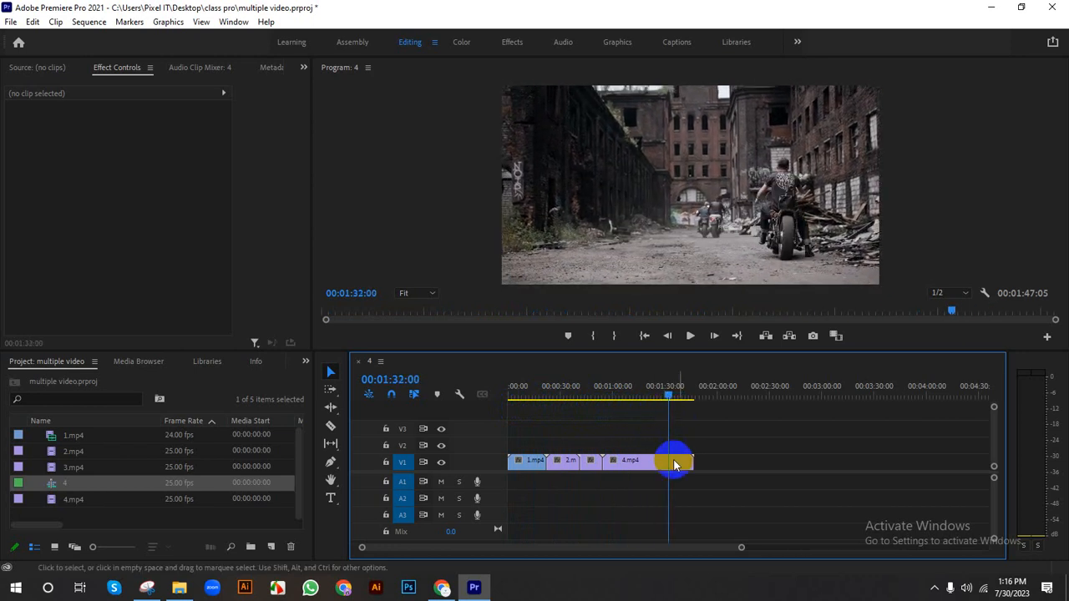
{"action": "left_click", "coordinate": [679, 468]}
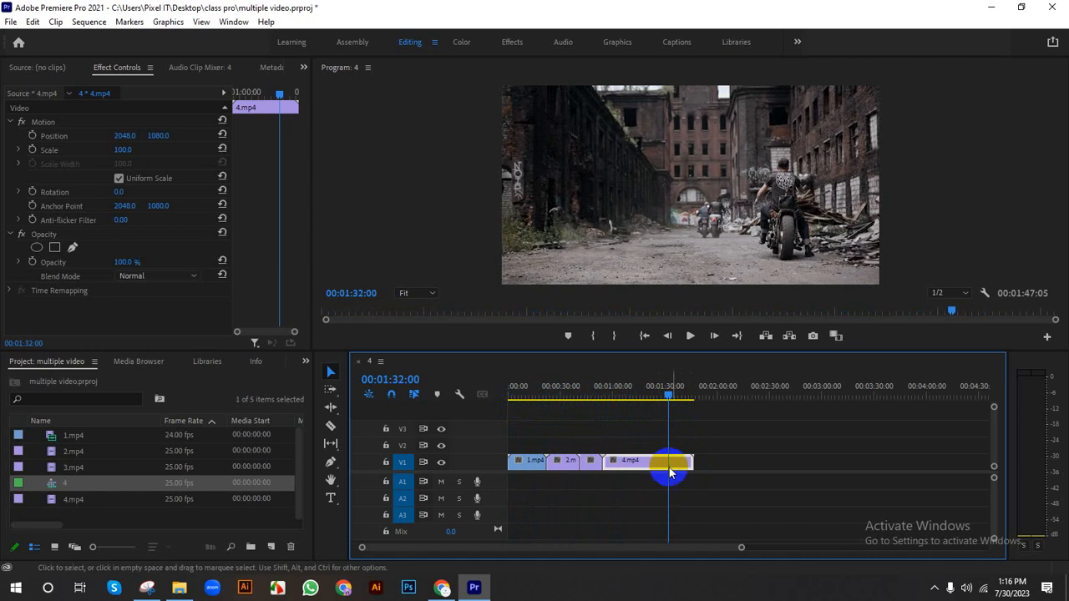
{"action": "left_click_drag", "start_coordinate": [668, 405], "coordinate": [517, 421]}
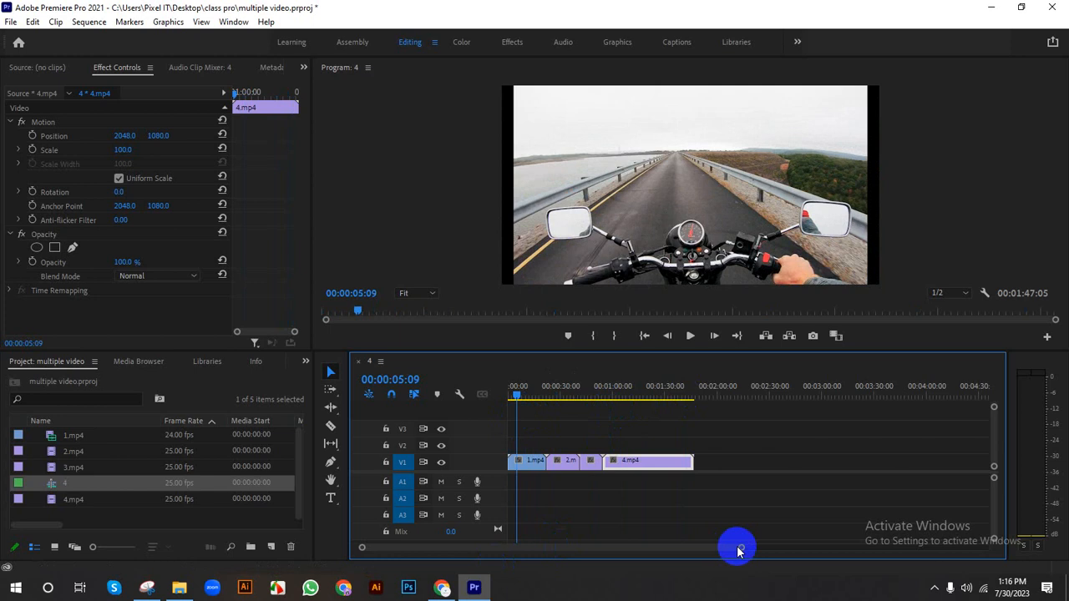
{"action": "left_click_drag", "start_coordinate": [741, 546], "coordinate": [559, 548]}
{"action": "left_click_drag", "start_coordinate": [543, 404], "coordinate": [635, 420]}
{"action": "left_click", "coordinate": [615, 463]}
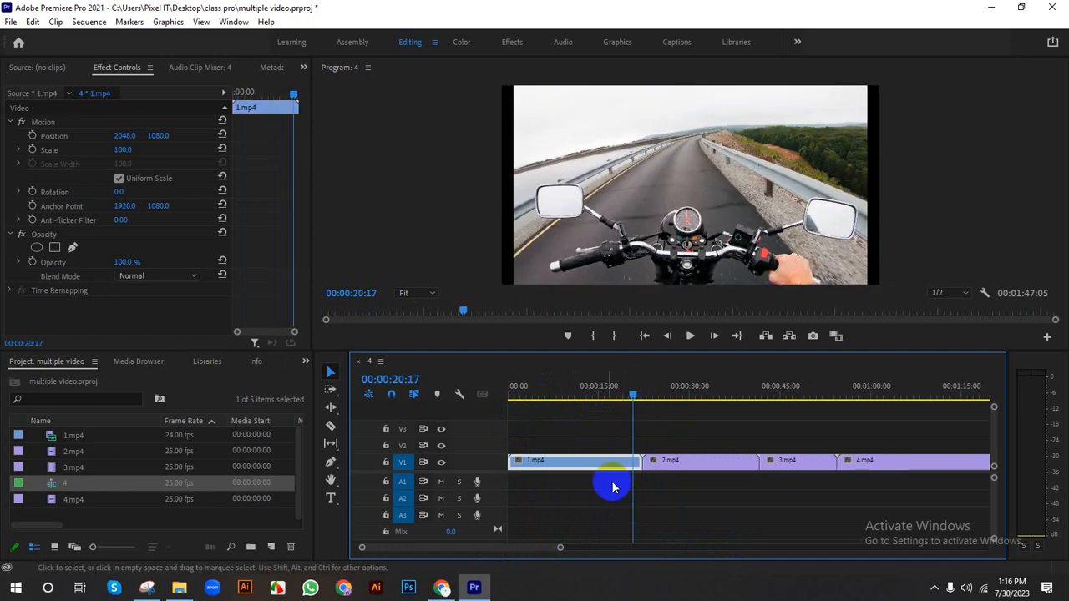
{"action": "left_click", "coordinate": [610, 484]}
Step: Add an Opacity keyframe at 100% to 1.mp4 at 00:00:20:08, shortly before the clip's end
{"action": "left_click", "coordinate": [628, 461]}
{"action": "left_click_drag", "start_coordinate": [628, 463], "coordinate": [662, 466]}
{"action": "left_click_drag", "start_coordinate": [633, 402], "coordinate": [631, 403]}
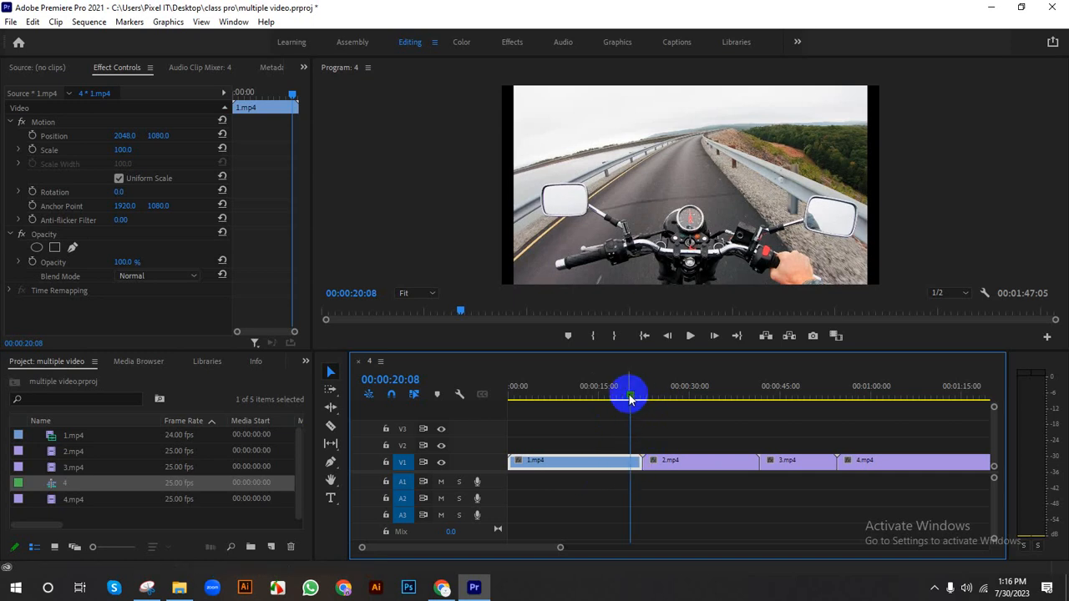
{"action": "left_click", "coordinate": [303, 68]}
{"action": "left_click", "coordinate": [322, 102]}
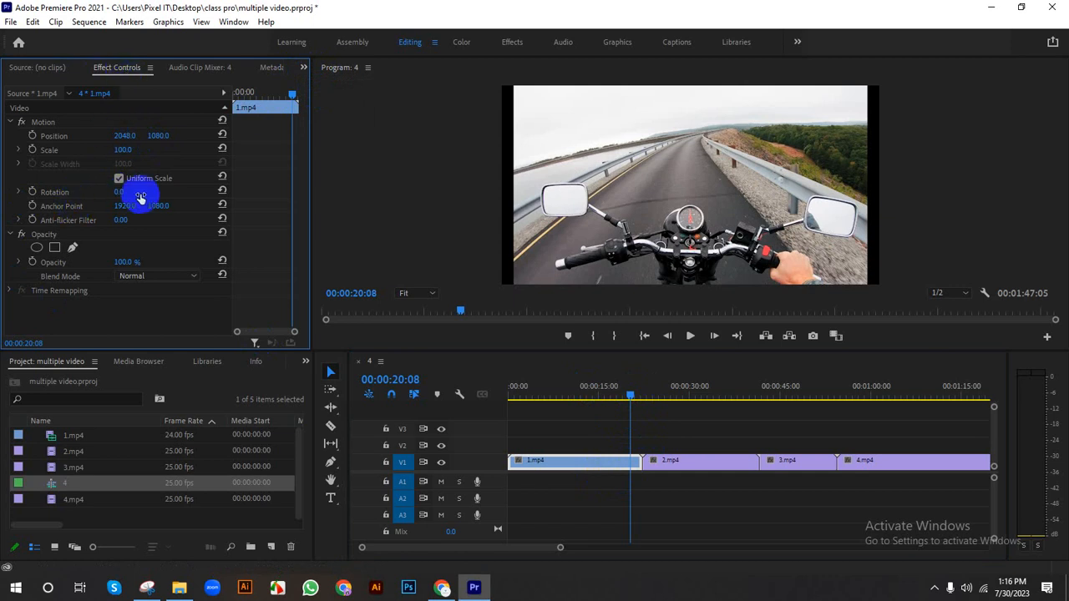
{"action": "left_click", "coordinate": [33, 263]}
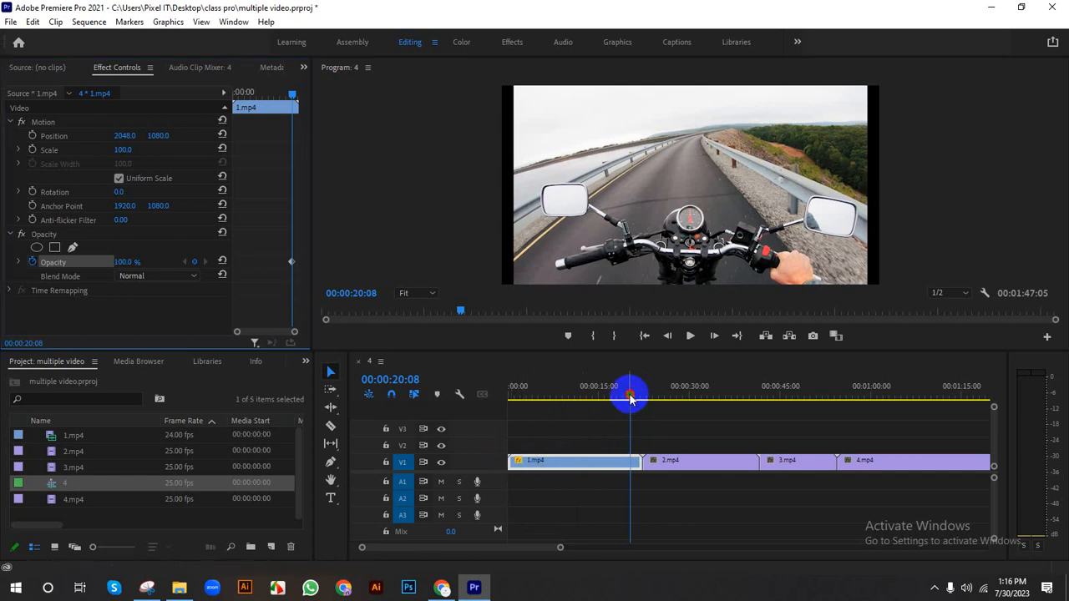
Step: Set the opacity of 1.mp4 to 0% at 00:00:22:00 so the clip fades out
{"action": "left_click_drag", "start_coordinate": [630, 399], "coordinate": [641, 398]}
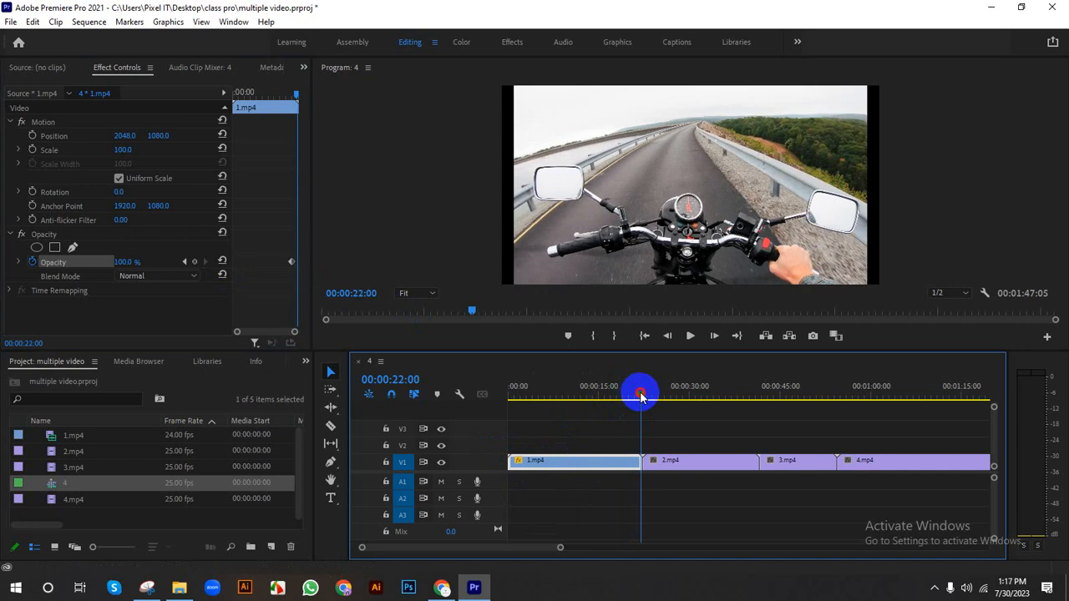
{"action": "left_click", "coordinate": [122, 261]}
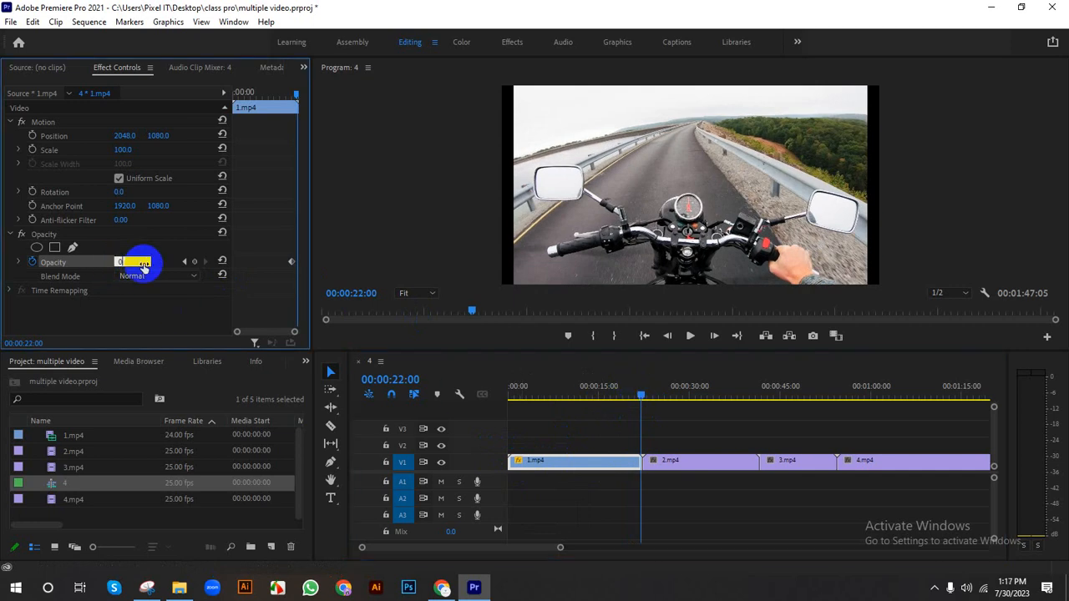
{"action": "type", "text": "0"}
{"action": "key", "text": "Return"}
Step: Move 2.mp4 up to V2 so that it starts at 00:00:19:19 and overlaps the end of 1.mp4
{"action": "left_click_drag", "start_coordinate": [644, 398], "coordinate": [627, 400]}
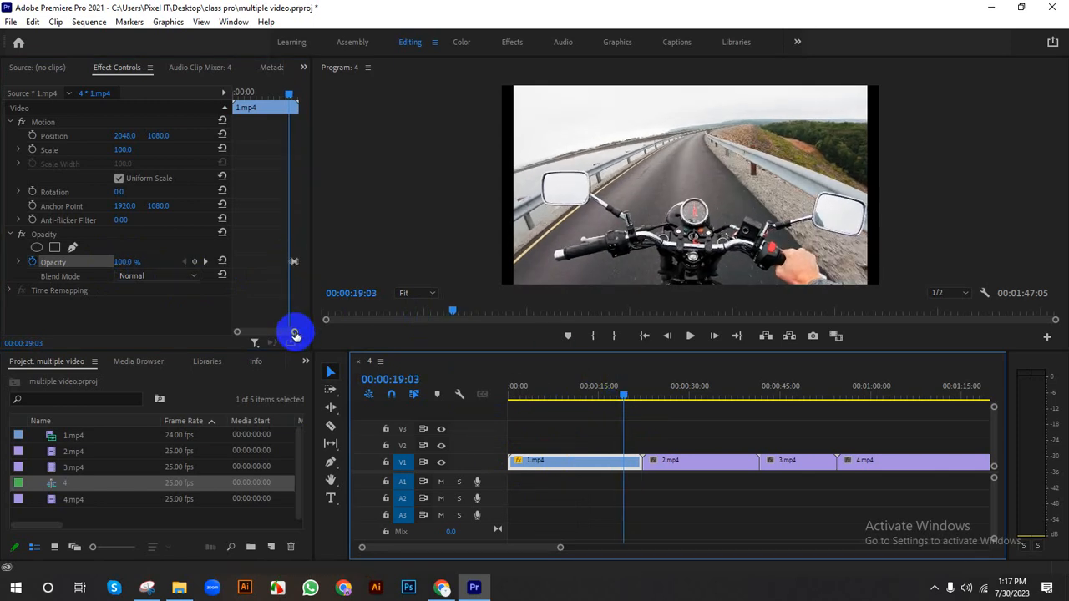
{"action": "left_click", "coordinate": [295, 334]}
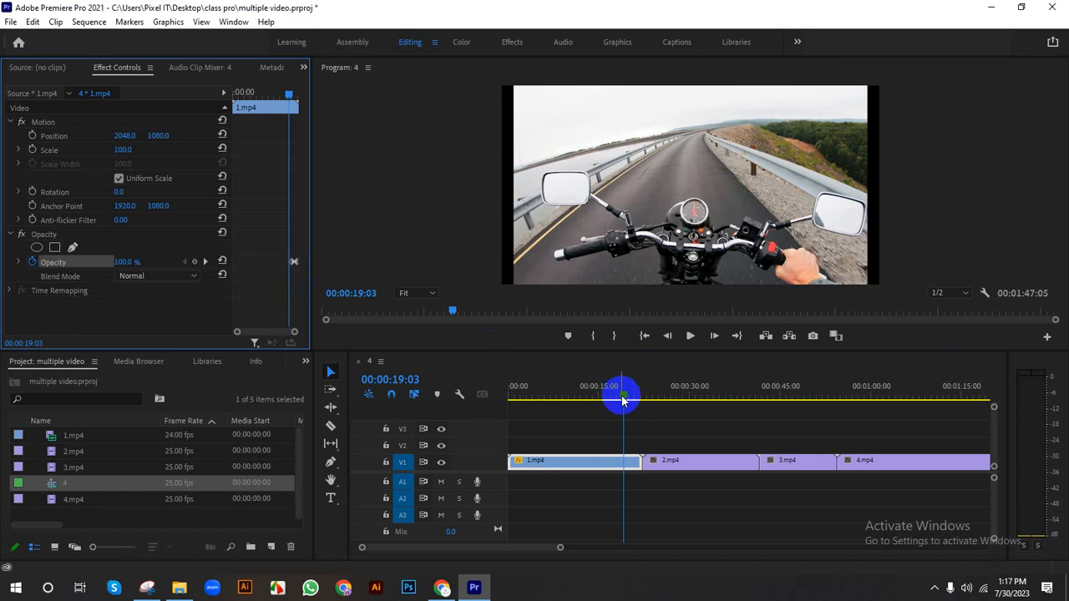
{"action": "left_click_drag", "start_coordinate": [622, 400], "coordinate": [628, 396]}
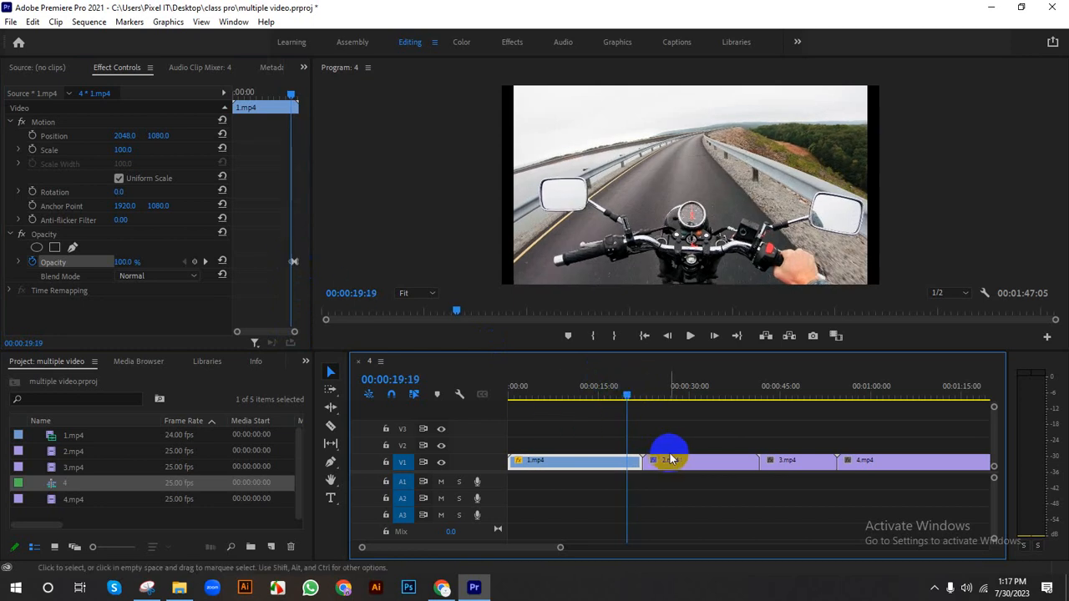
{"action": "left_click_drag", "start_coordinate": [670, 460], "coordinate": [665, 455]}
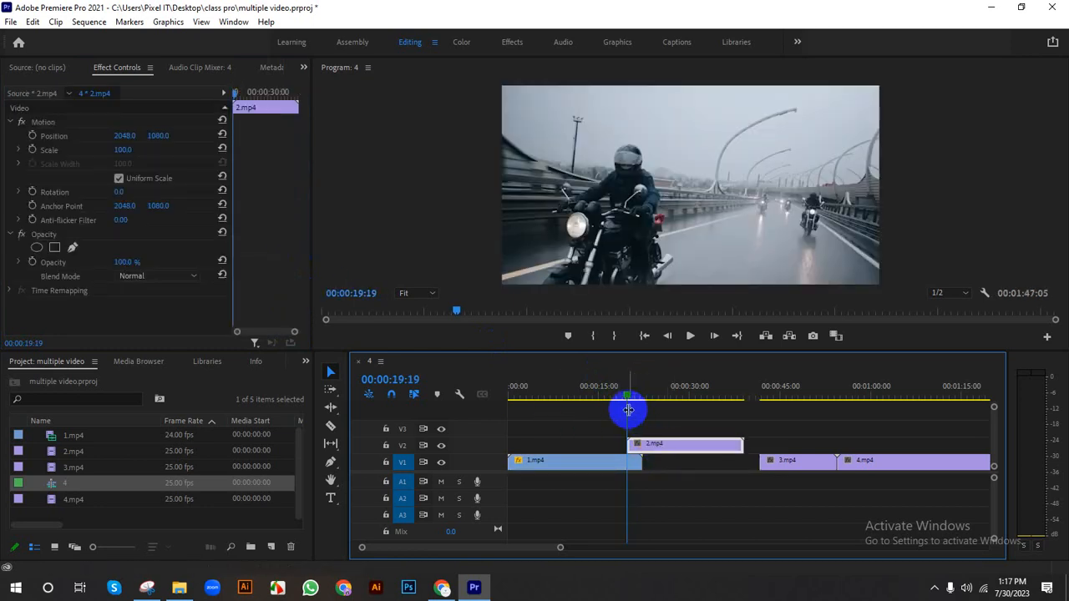
Step: Enable Opacity keyframing on 2.mp4 at 00:00:19:19 and set its opacity there to 0%
{"action": "left_click_drag", "start_coordinate": [627, 399], "coordinate": [628, 399]}
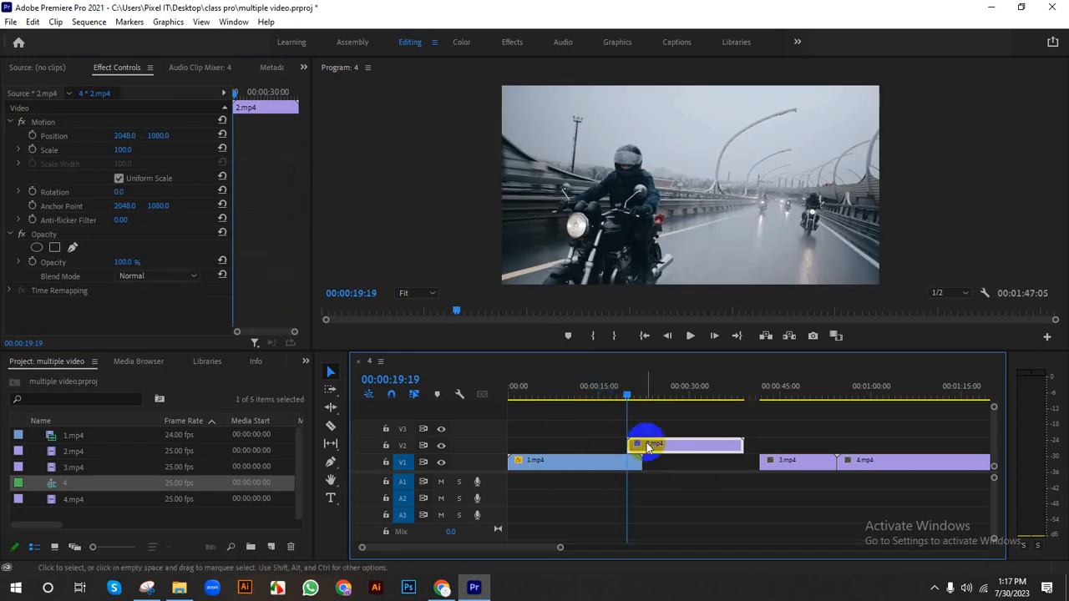
{"action": "left_click", "coordinate": [31, 263]}
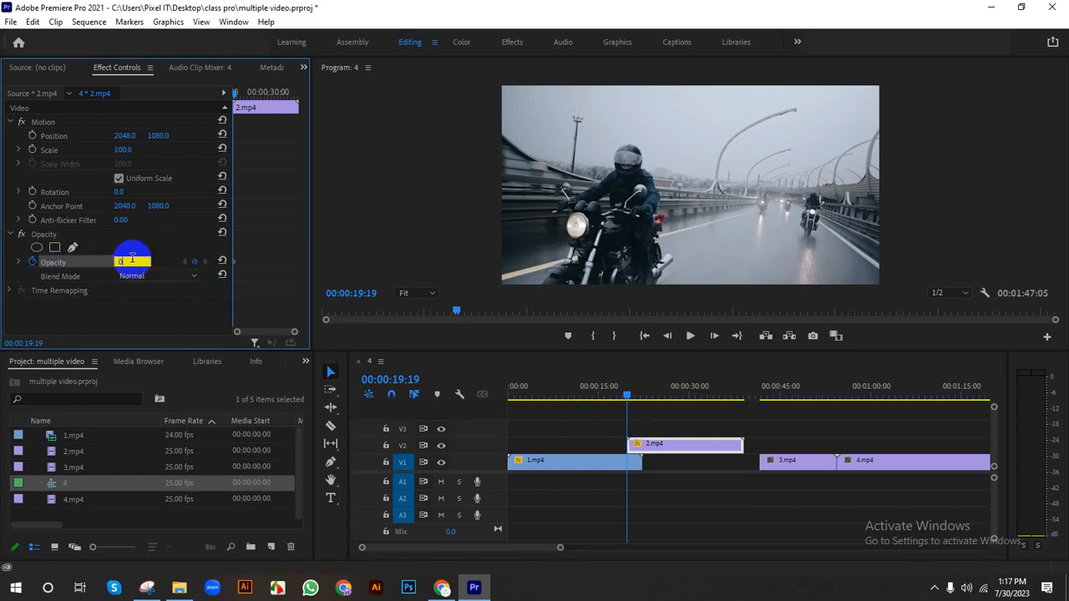
{"action": "key", "text": "Return"}
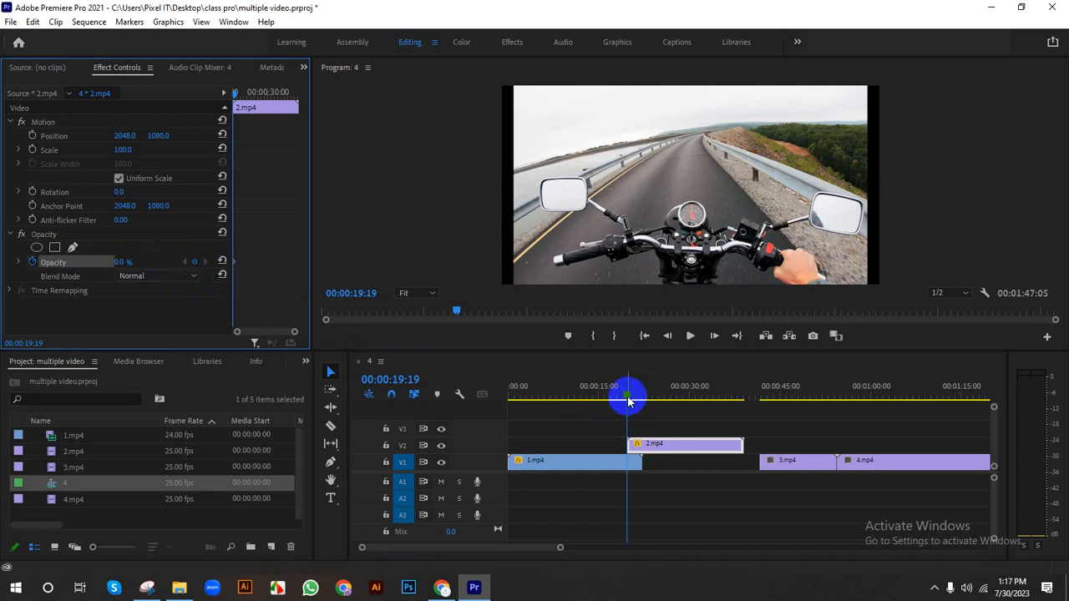
Step: Set the opacity of 2.mp4 to 100% at 00:00:22:02, near the end of 1.mp4, to complete its fade-in
{"action": "left_click", "coordinate": [636, 398]}
{"action": "left_click_drag", "start_coordinate": [636, 398], "coordinate": [641, 395]}
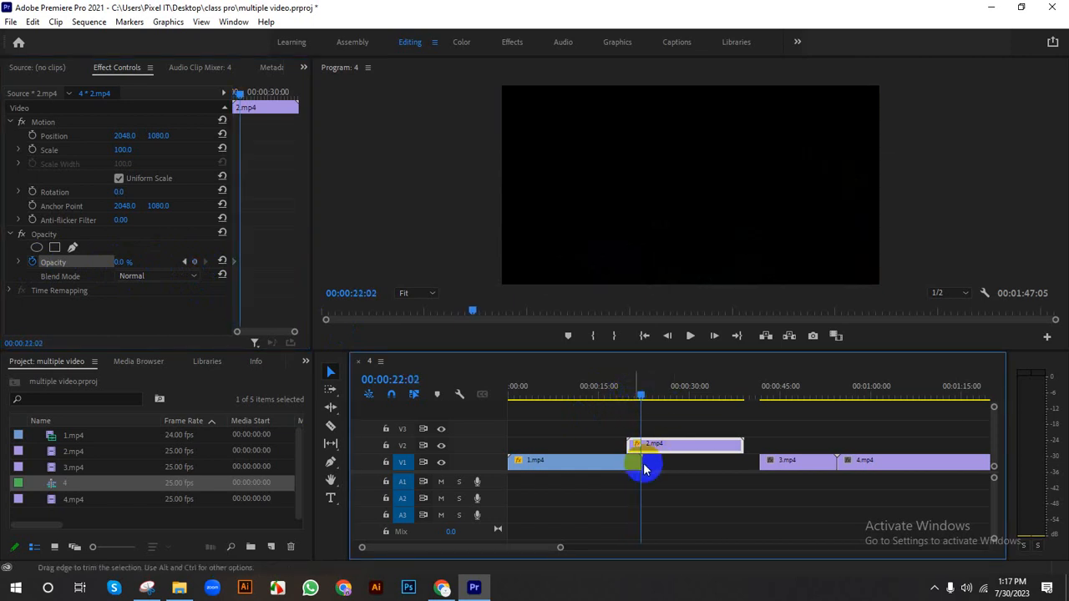
{"action": "left_click", "coordinate": [629, 467]}
{"action": "left_click", "coordinate": [640, 399]}
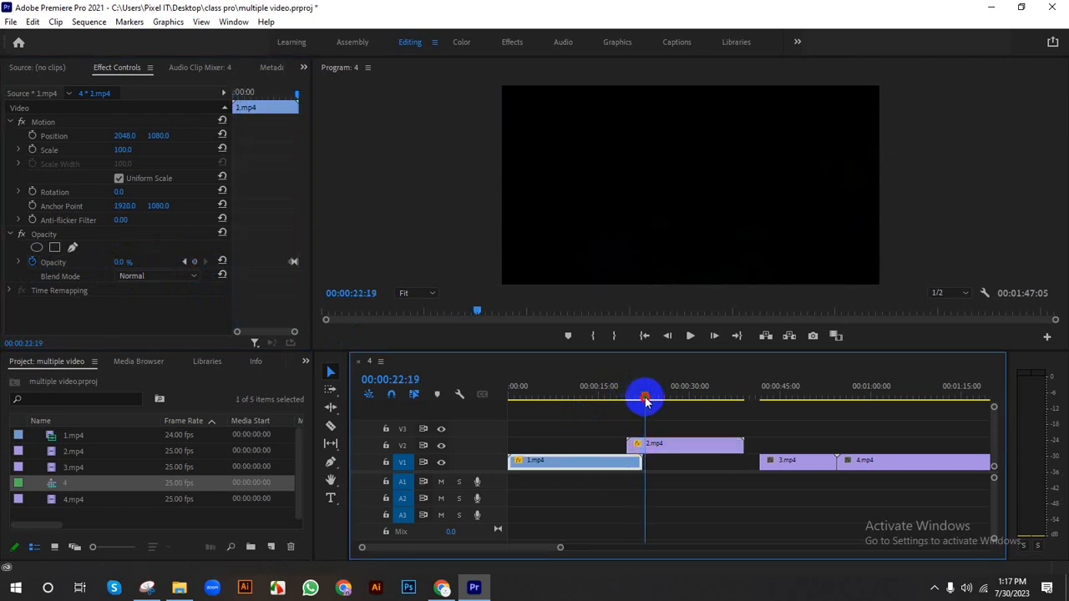
{"action": "left_click", "coordinate": [668, 442]}
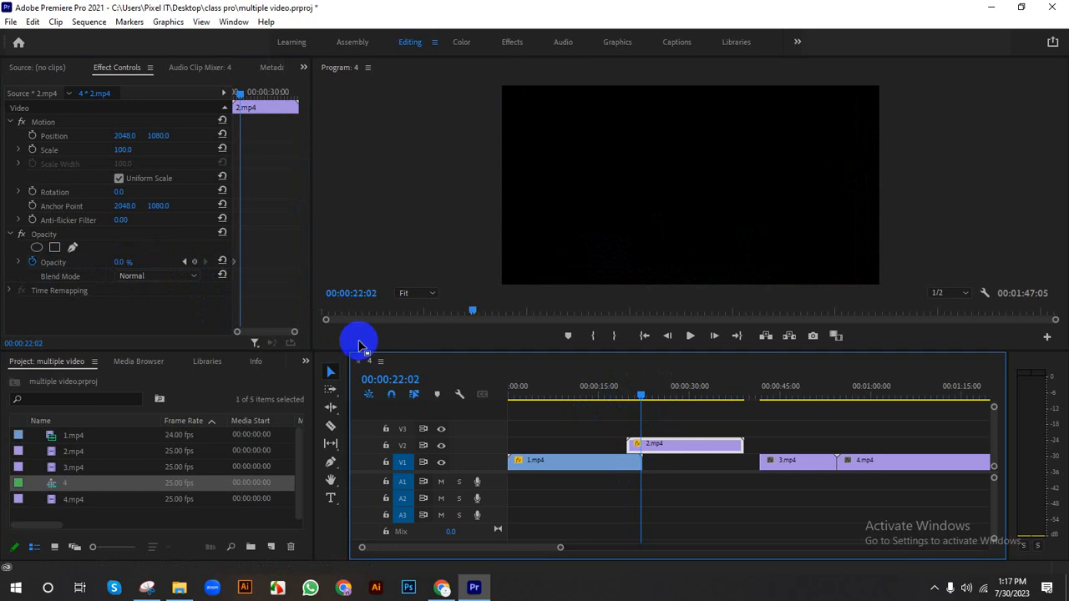
{"action": "left_click", "coordinate": [130, 262]}
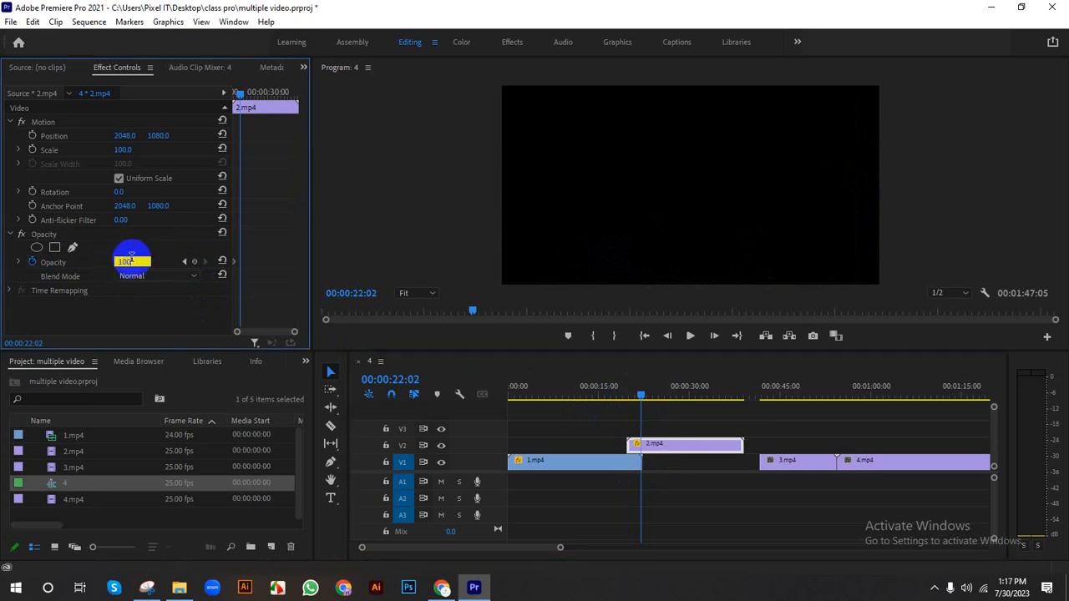
{"action": "type", "text": "100"}
{"action": "key", "text": "Return"}
Step: Play the overlap of 1.mp4 and 2.mp4 from just before 2.mp4 starts to check the opacity crossfade
{"action": "left_click", "coordinate": [639, 398]}
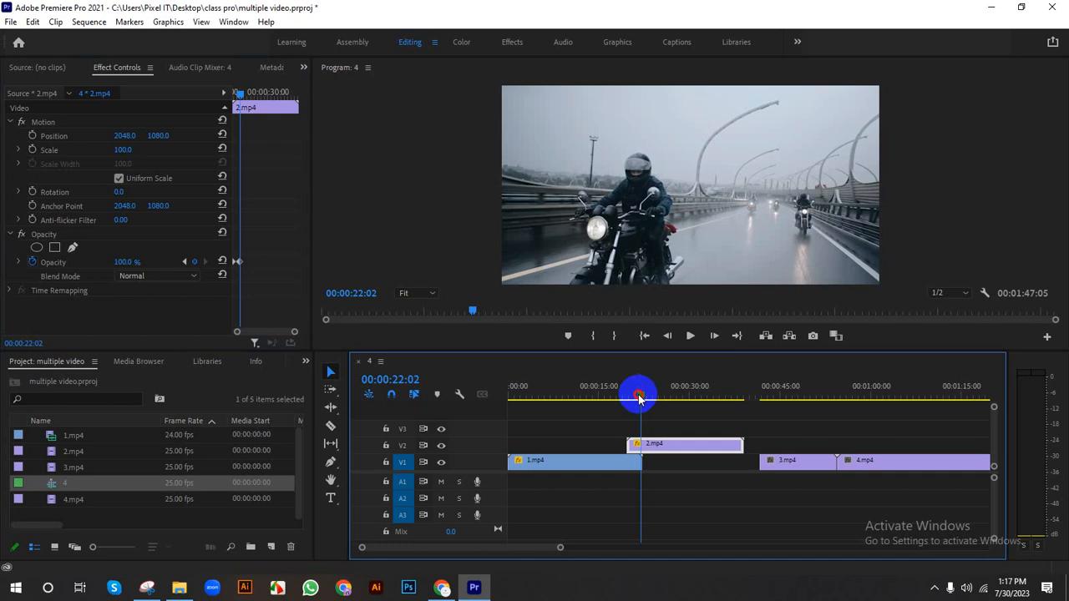
{"action": "left_click_drag", "start_coordinate": [639, 398], "coordinate": [620, 415]}
{"action": "key", "text": "space"}
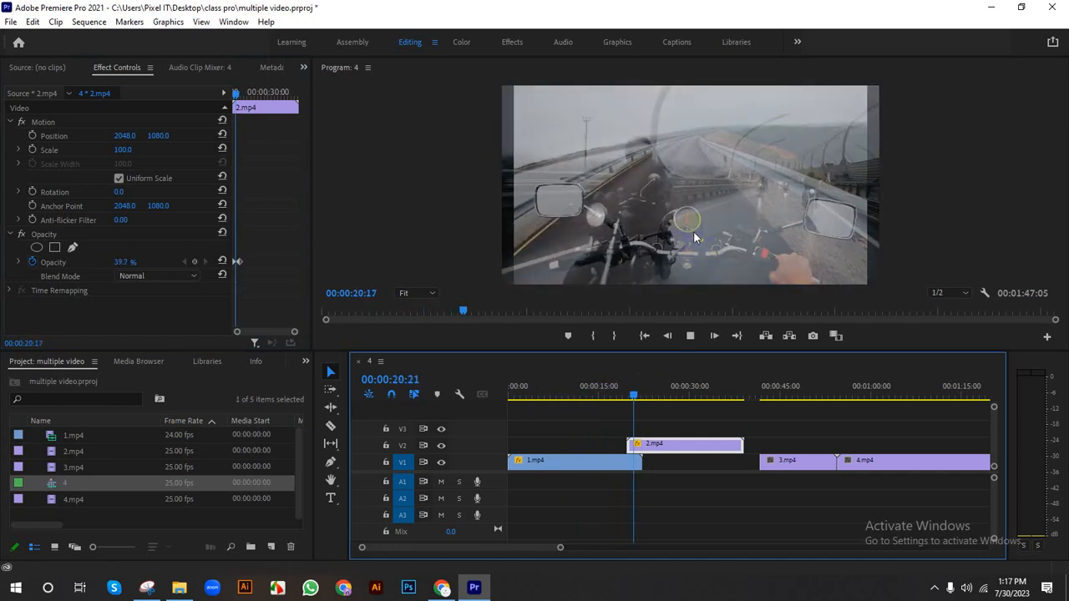
Step: Stop playback and review the opacity keyframes of 1.mp4 and 2.mp4 at the start and end of their overlap
{"action": "key", "text": "space"}
{"action": "left_click", "coordinate": [609, 462]}
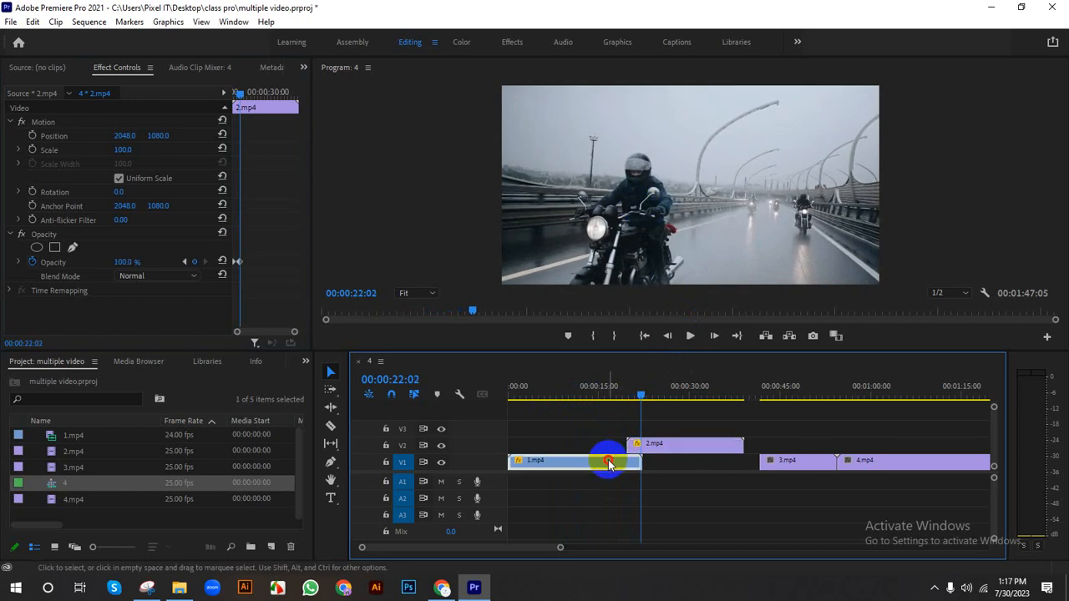
{"action": "left_click_drag", "start_coordinate": [640, 399], "coordinate": [628, 406]}
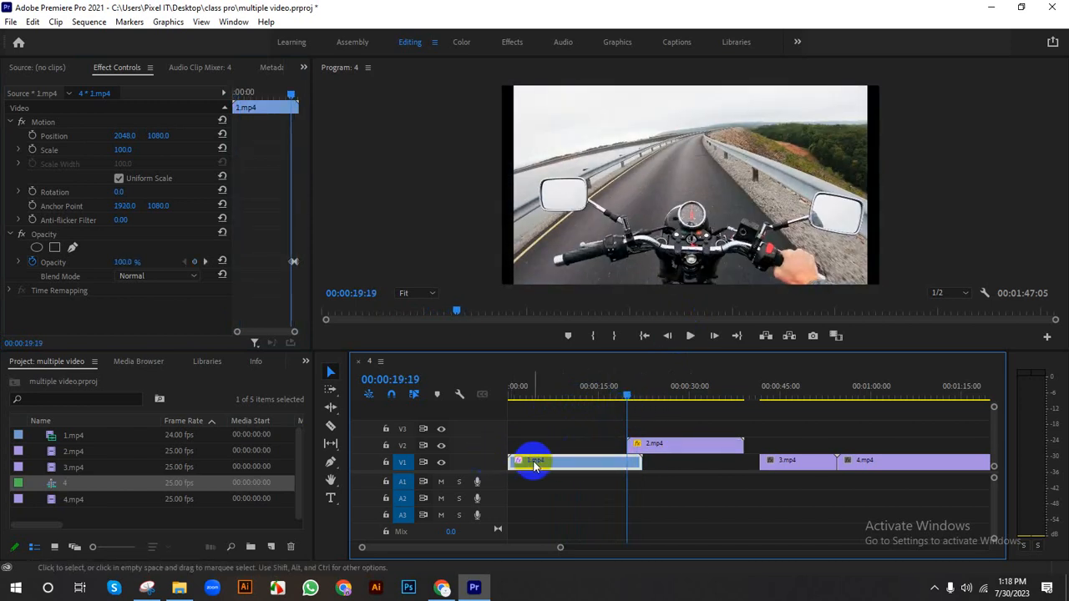
{"action": "left_click", "coordinate": [651, 444]}
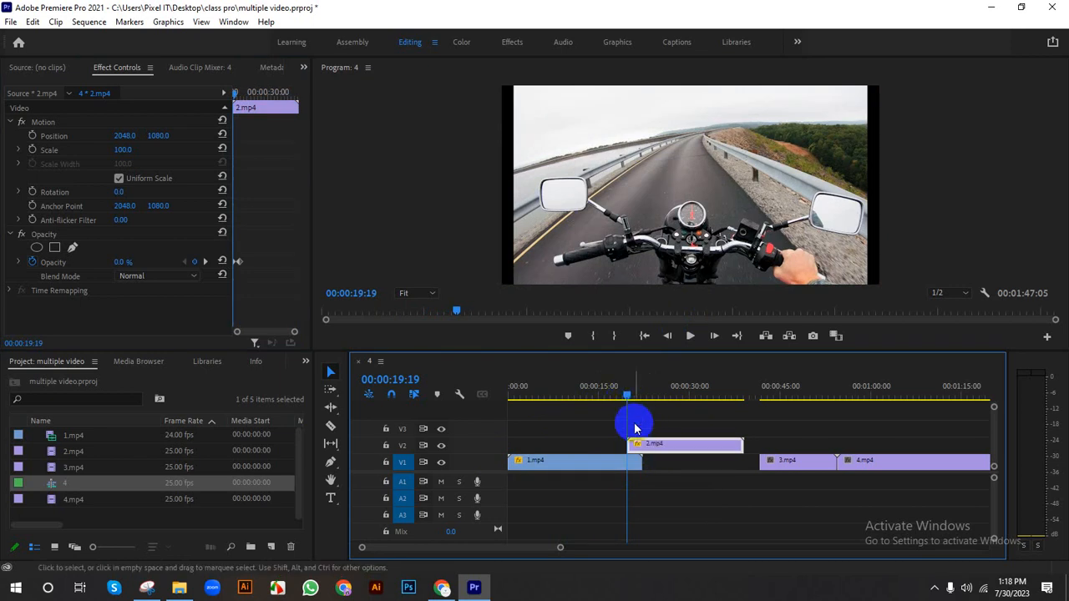
{"action": "left_click_drag", "start_coordinate": [630, 398], "coordinate": [640, 400]}
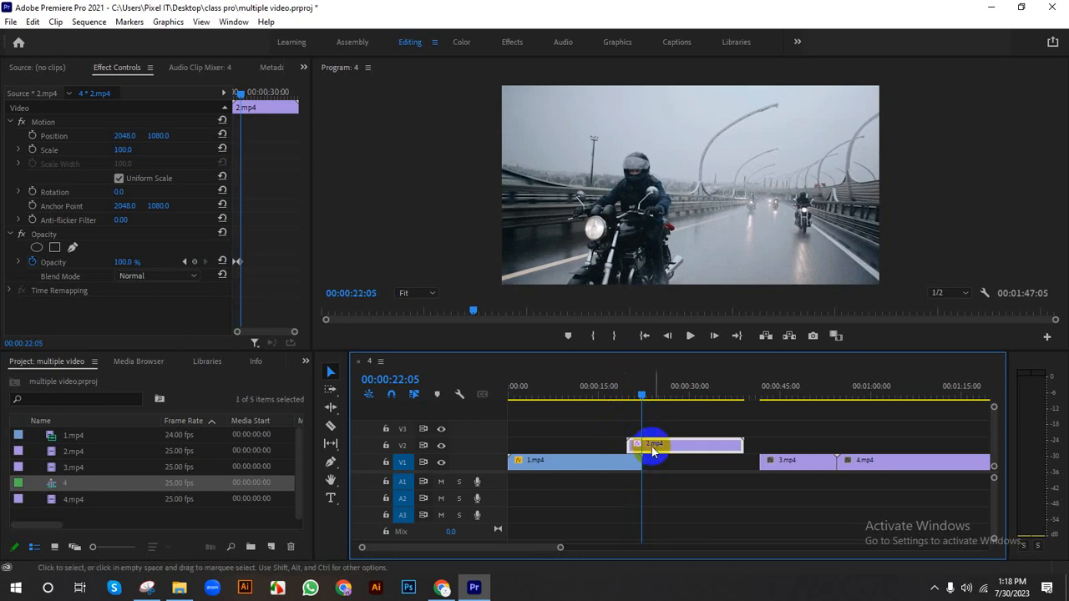
Step: Move 3.mp4 up to V2 so that it starts directly at the end of 2.mp4
{"action": "left_click_drag", "start_coordinate": [644, 395], "coordinate": [721, 415]}
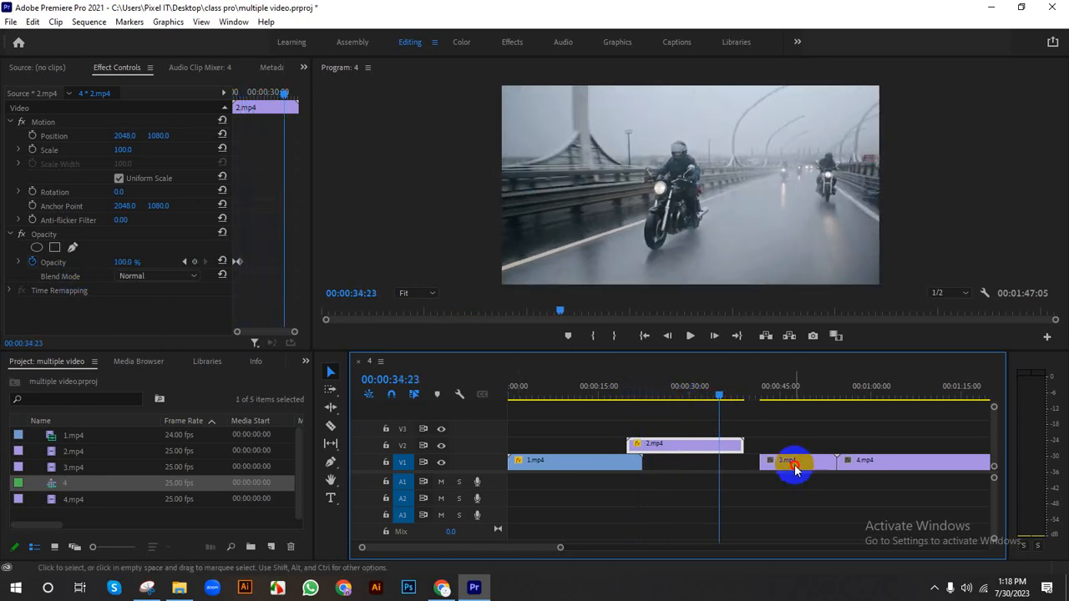
{"action": "left_click_drag", "start_coordinate": [794, 465], "coordinate": [761, 443]}
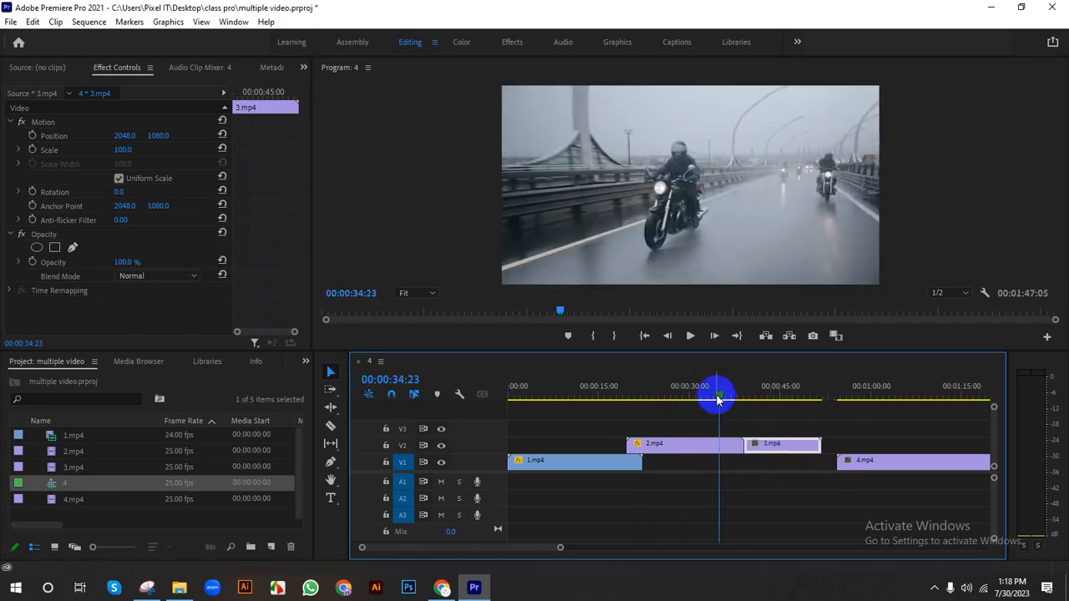
Step: Examine the cut between 2.mp4 and 3.mp4 on V2, bringing the playhead to 00:00:38:03 just before it
{"action": "left_click_drag", "start_coordinate": [715, 396], "coordinate": [728, 395]}
{"action": "left_click", "coordinate": [734, 444]}
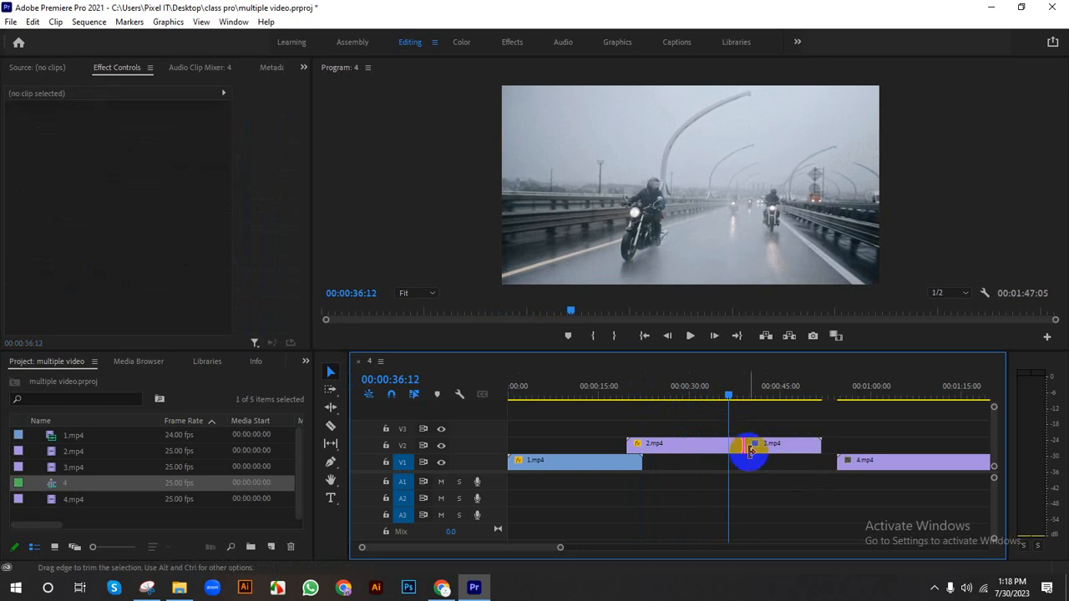
{"action": "left_click", "coordinate": [746, 470]}
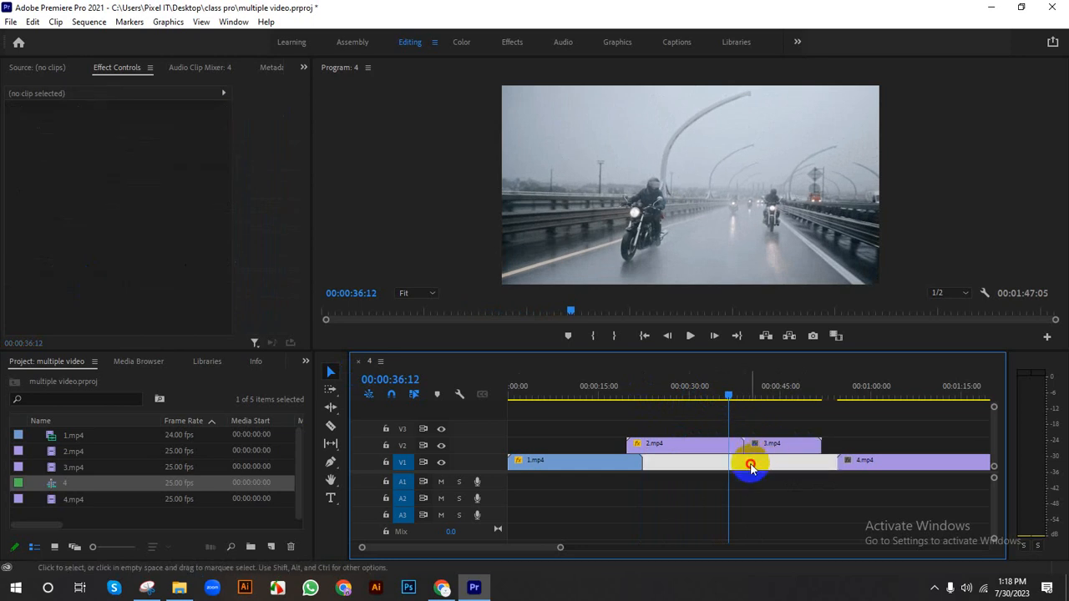
{"action": "left_click", "coordinate": [818, 444]}
{"action": "left_click", "coordinate": [739, 444]}
{"action": "left_click", "coordinate": [723, 446]}
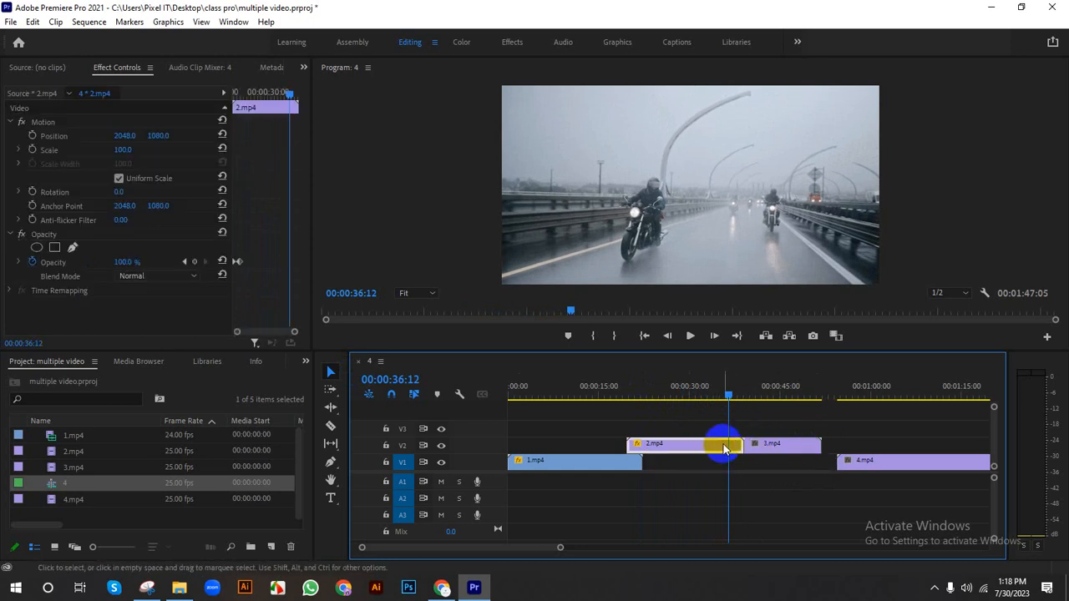
{"action": "left_click", "coordinate": [758, 446]}
{"action": "left_click", "coordinate": [743, 463]}
{"action": "left_click", "coordinate": [736, 482]}
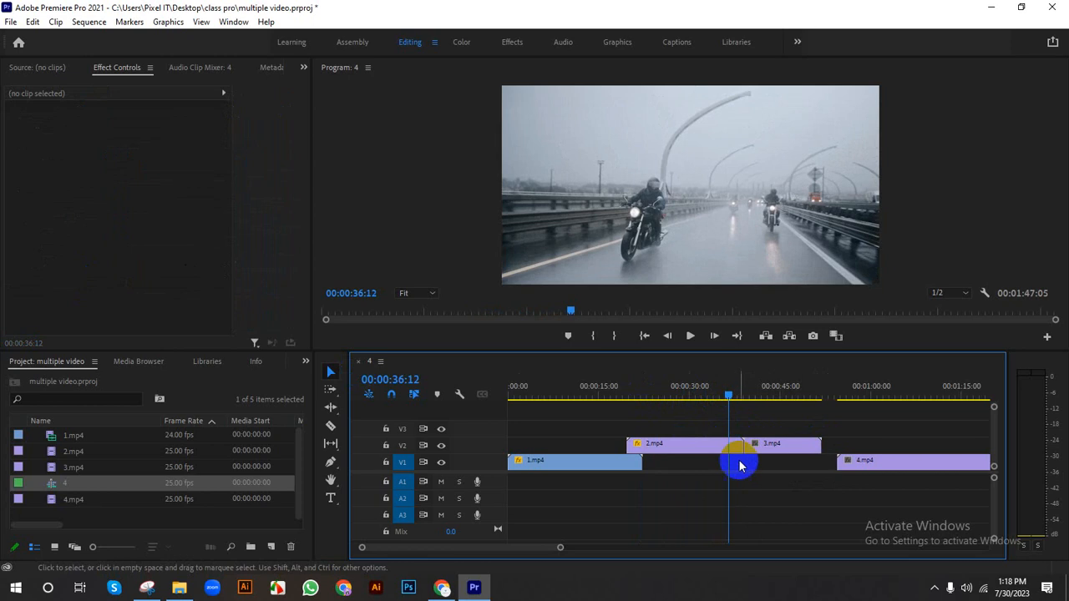
{"action": "left_click", "coordinate": [735, 398]}
{"action": "left_click_drag", "start_coordinate": [738, 399], "coordinate": [741, 402]}
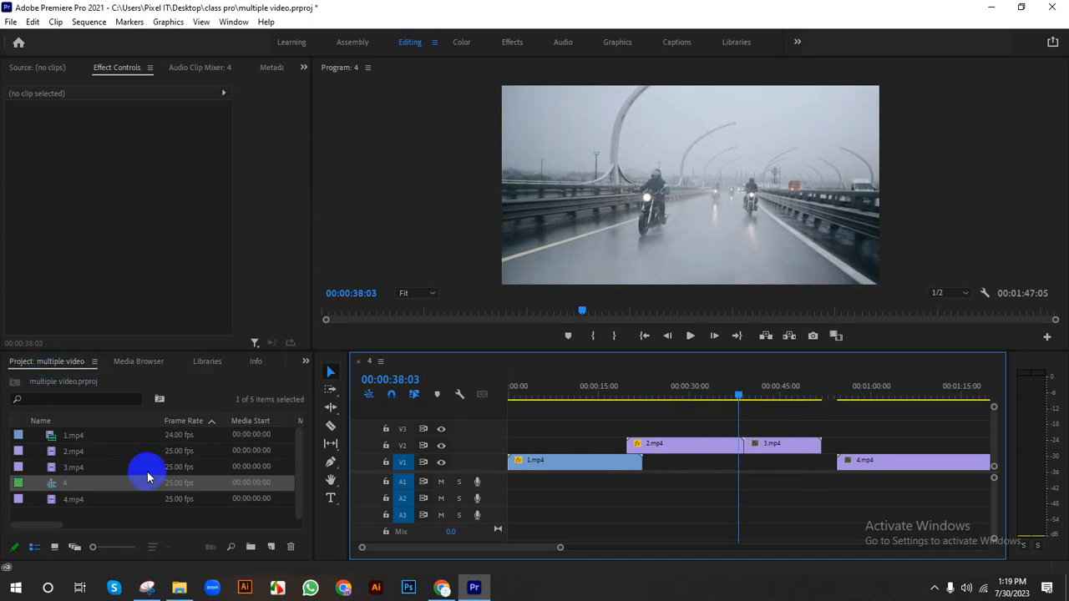
Step: Apply the Film Dissolve video transition at the cut between 2.mp4 and 3.mp4 on V2
{"action": "left_click", "coordinate": [305, 364]}
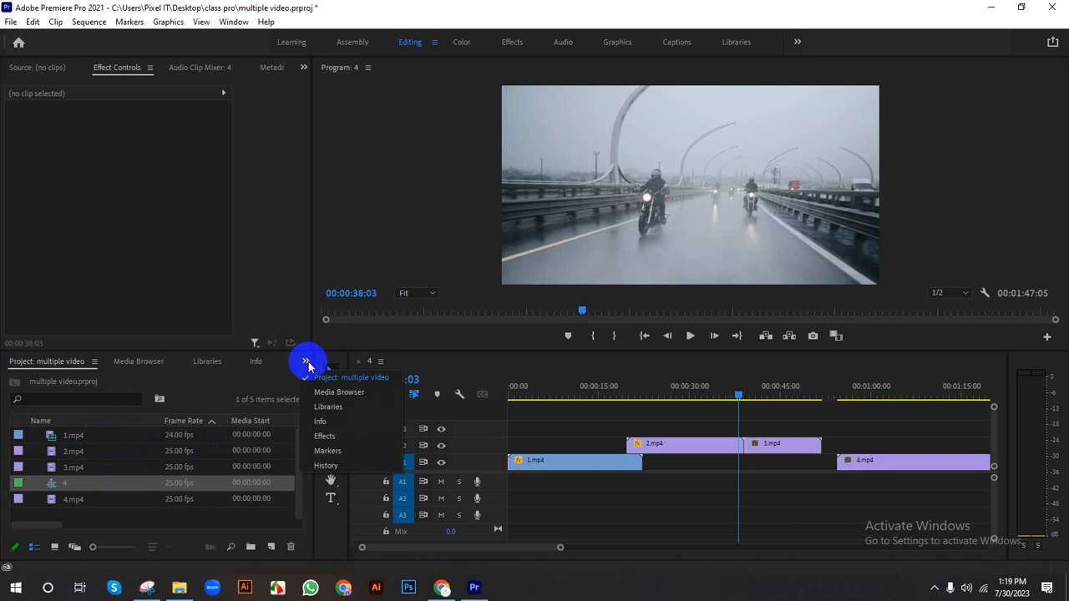
{"action": "left_click", "coordinate": [325, 435]}
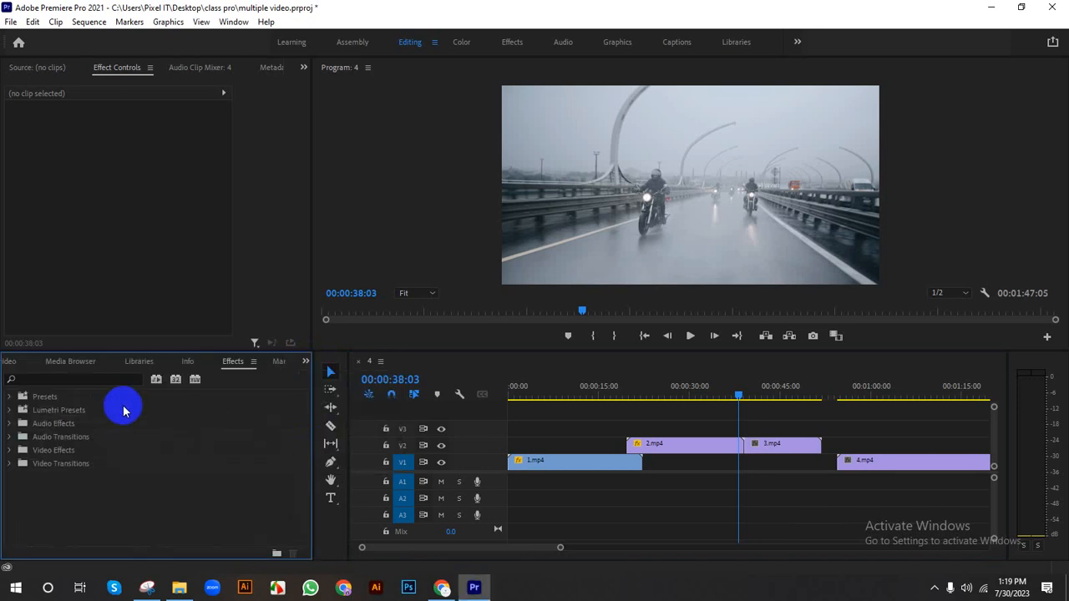
{"action": "left_click", "coordinate": [11, 451]}
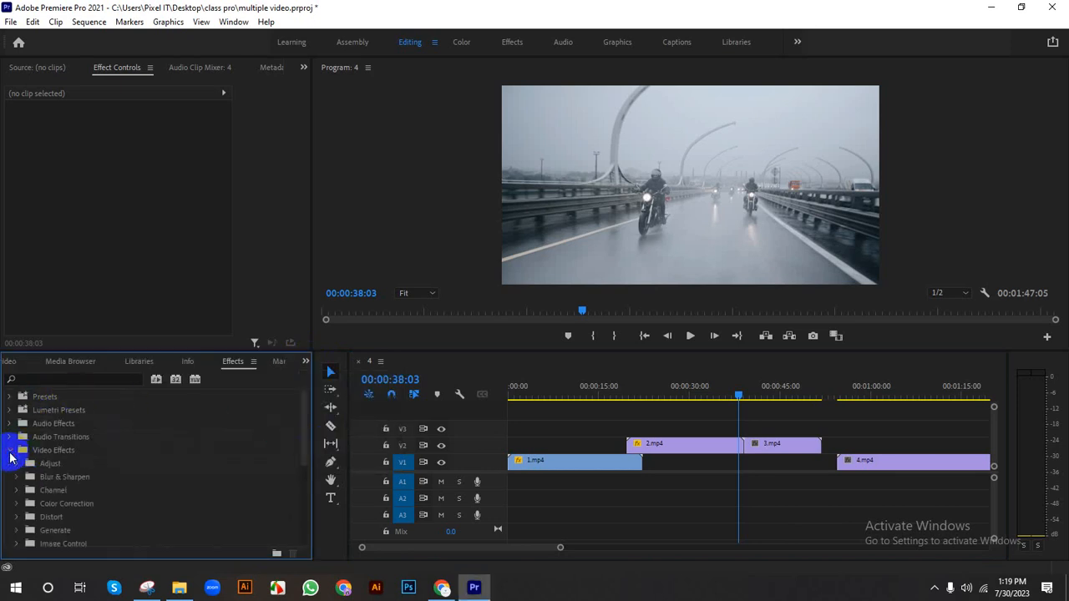
{"action": "left_click", "coordinate": [10, 451]}
{"action": "left_click", "coordinate": [10, 463]}
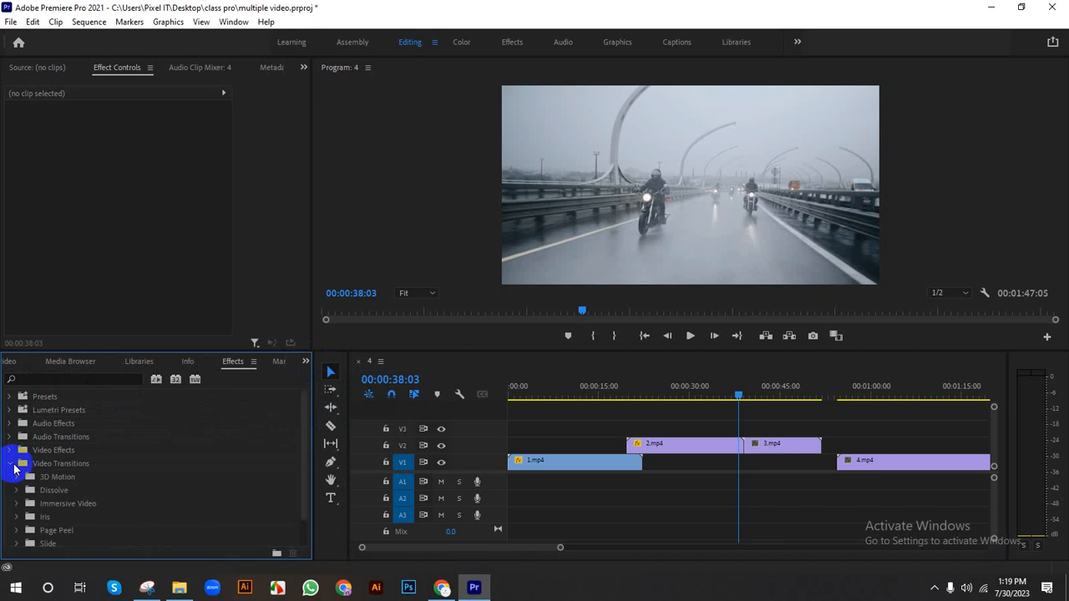
{"action": "scroll", "coordinate": [109, 453], "scroll_direction": "down", "scroll_amount": 1}
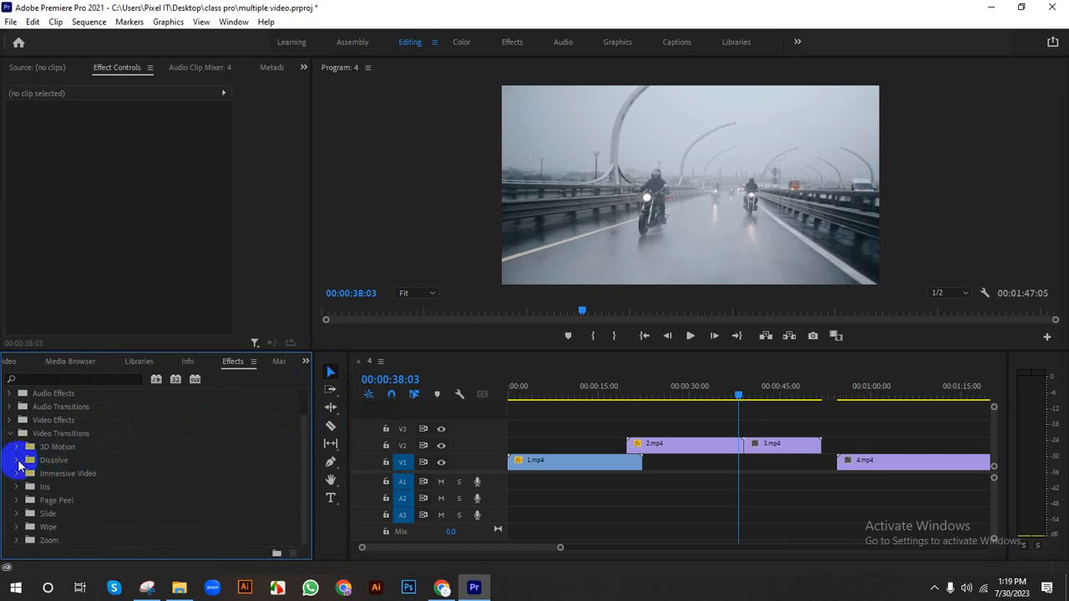
{"action": "left_click", "coordinate": [18, 462]}
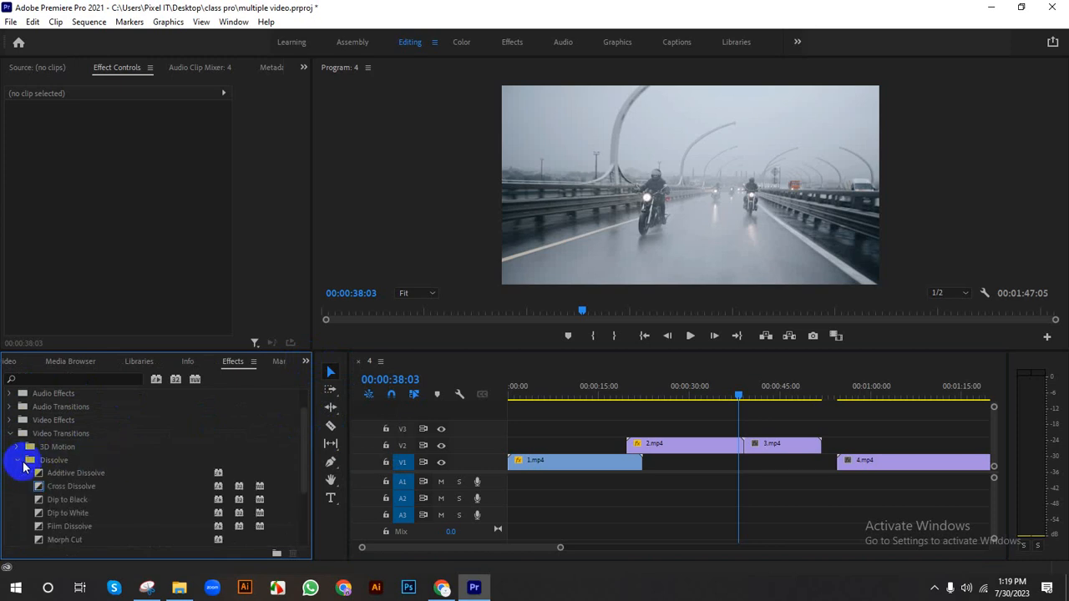
{"action": "scroll", "coordinate": [92, 469], "scroll_direction": "down", "scroll_amount": 1}
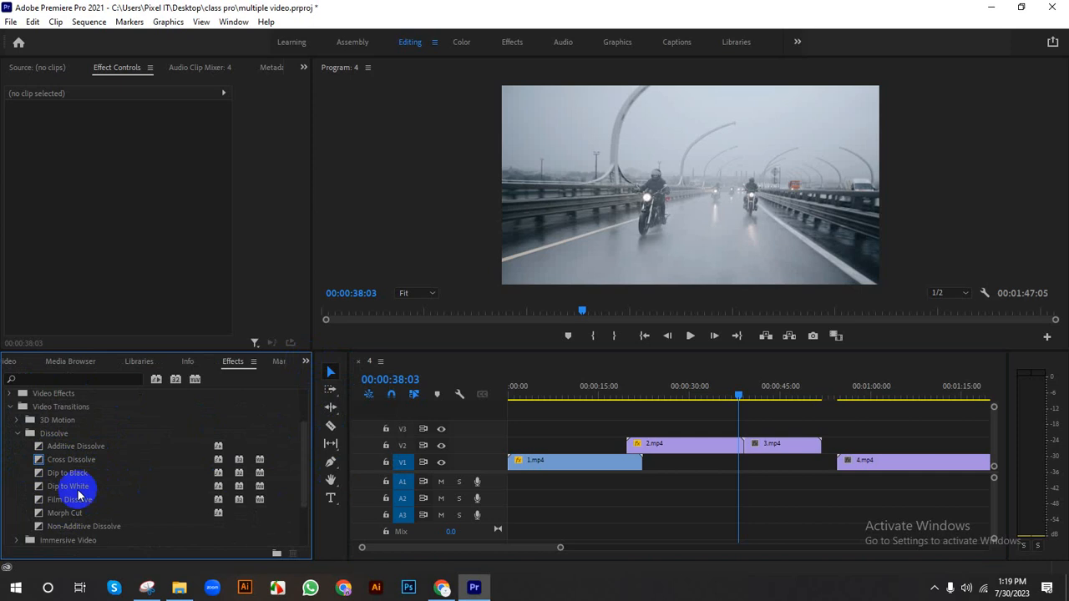
{"action": "left_click", "coordinate": [66, 503]}
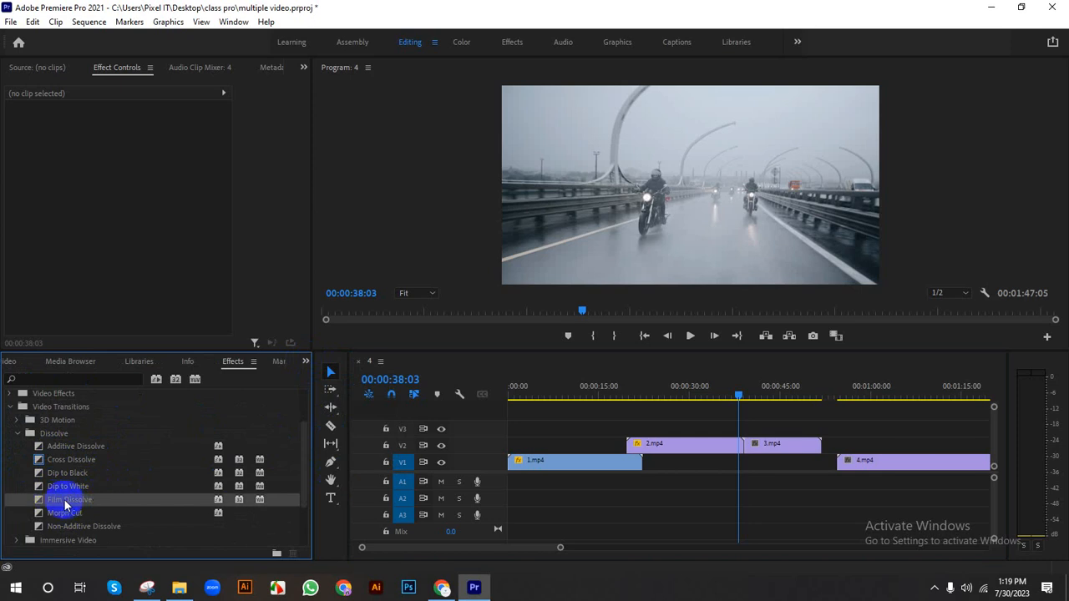
{"action": "left_click_drag", "start_coordinate": [46, 505], "coordinate": [741, 447]}
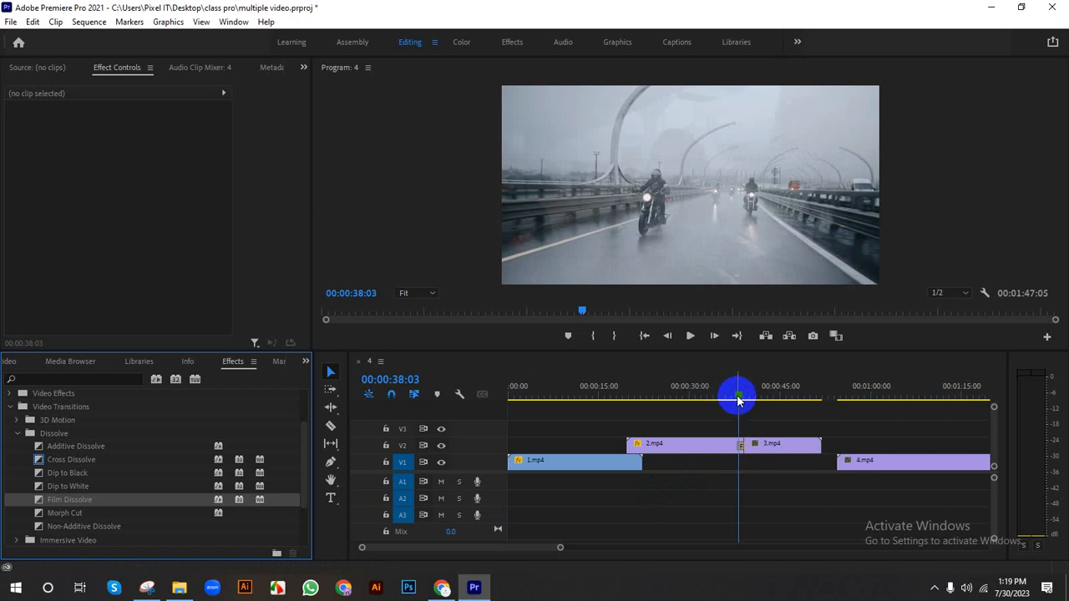
Step: Play the sequence from 00:00:37:06 to check the Film Dissolve between 2.mp4 and 3.mp4
{"action": "left_click_drag", "start_coordinate": [738, 400], "coordinate": [732, 399]}
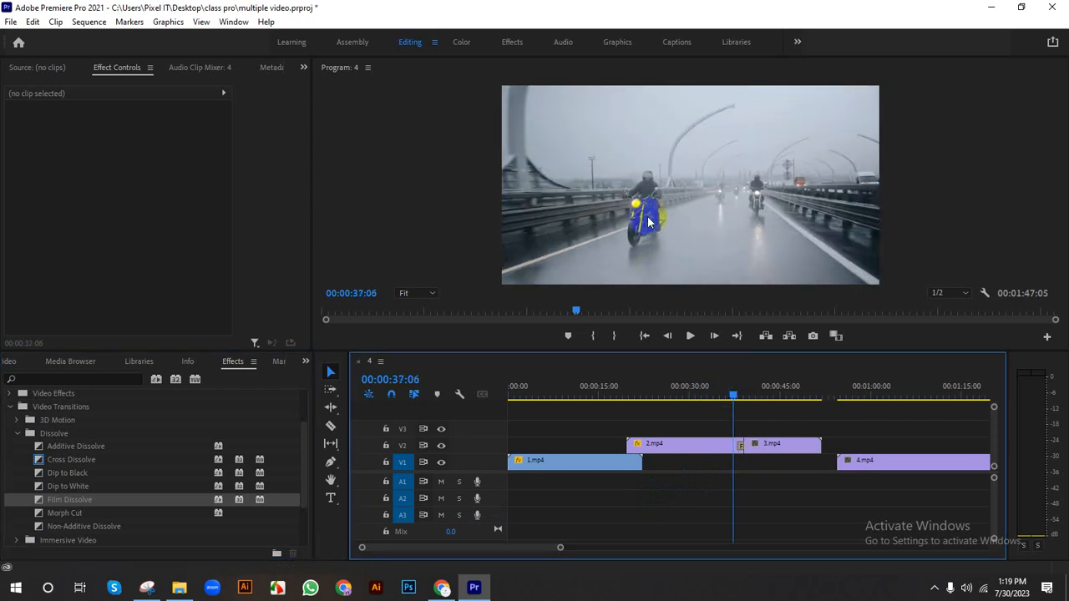
{"action": "key", "text": "space"}
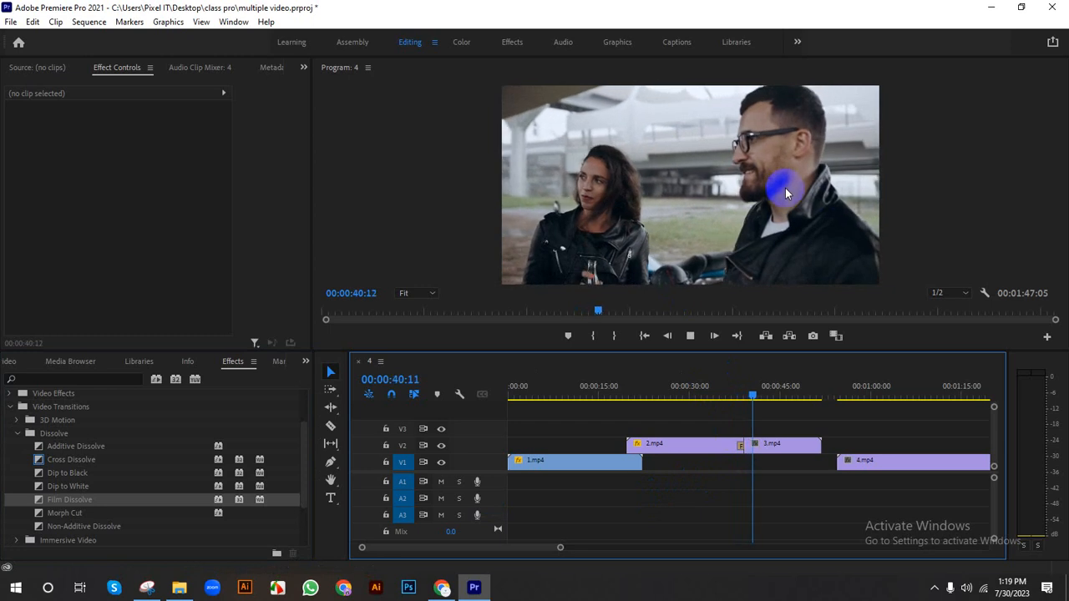
Step: Move 4.mp4 up to V3 so that it starts at 00:00:49:04 and overlaps the end of 3.mp4
{"action": "left_click", "coordinate": [758, 401]}
{"action": "left_click_drag", "start_coordinate": [759, 401], "coordinate": [807, 401]}
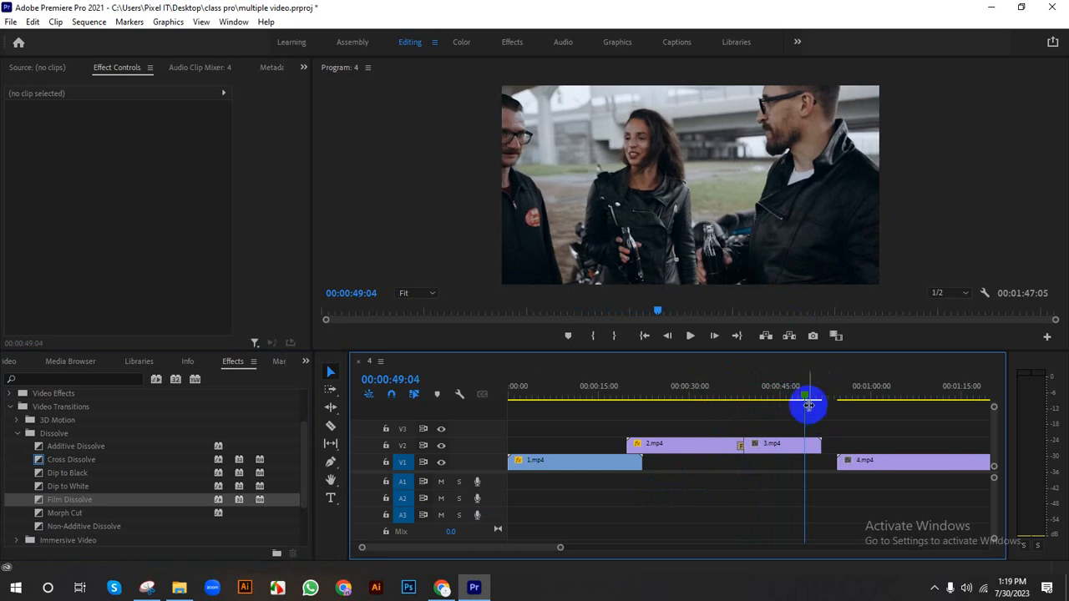
{"action": "left_click_drag", "start_coordinate": [858, 463], "coordinate": [818, 434]}
{"action": "left_click", "coordinate": [817, 444]}
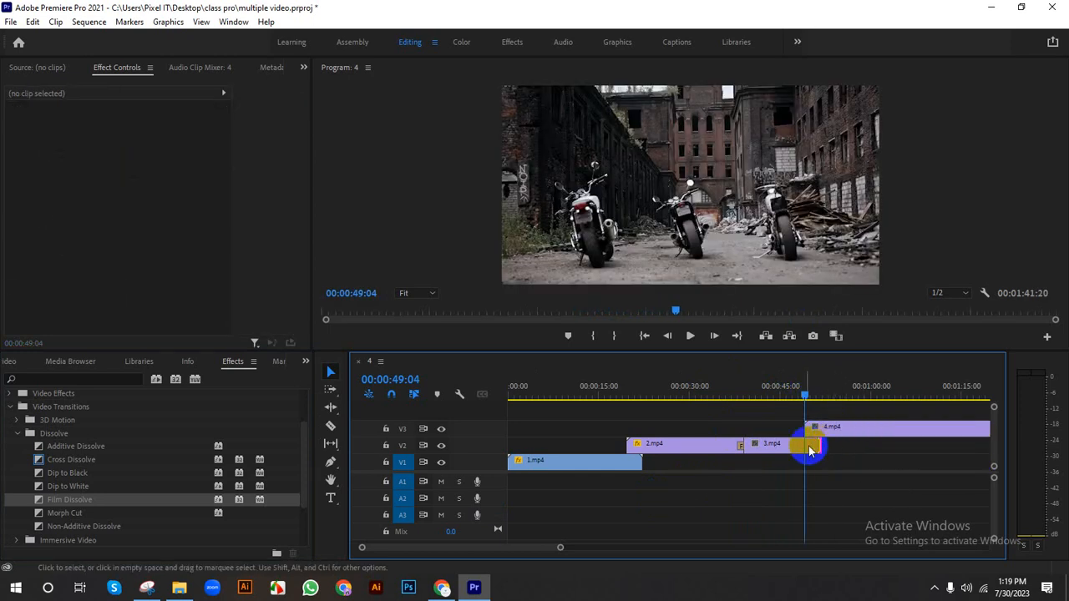
Step: Keyframe the opacity of 3.mp4 from 100% at 00:00:49:04 down to 0% at 00:00:51:15 as a fade-out
{"action": "left_click", "coordinate": [775, 444]}
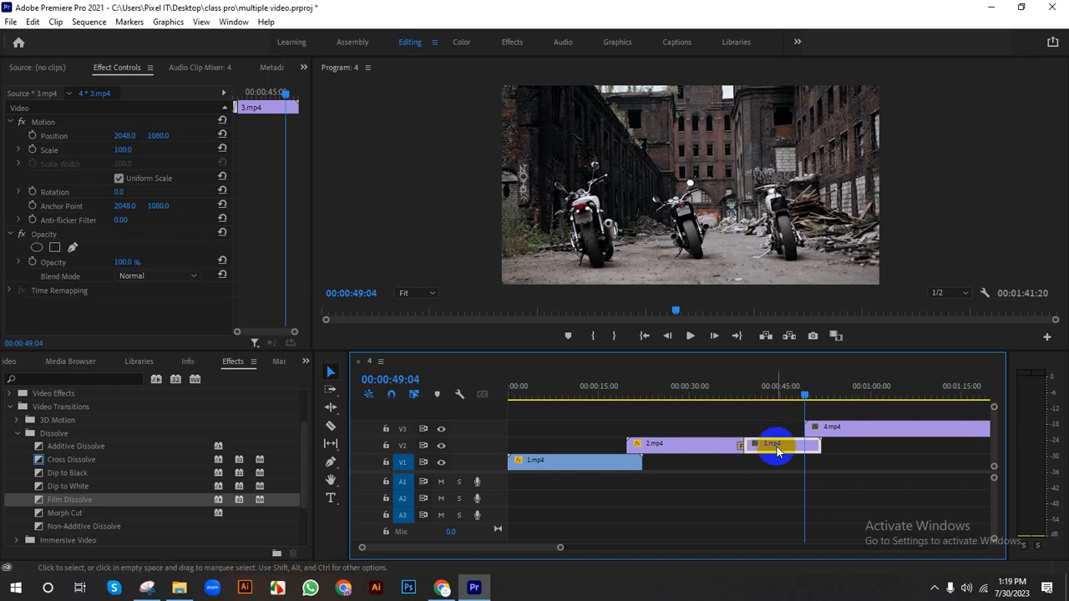
{"action": "left_click_drag", "start_coordinate": [777, 452], "coordinate": [800, 445]}
{"action": "left_click", "coordinate": [32, 262]}
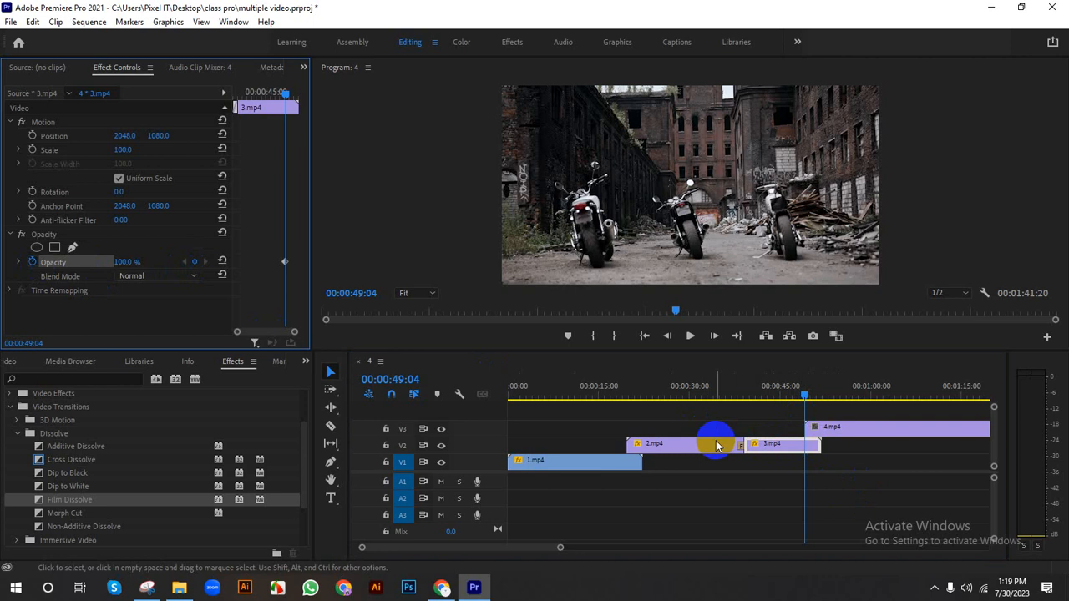
{"action": "left_click_drag", "start_coordinate": [808, 404], "coordinate": [820, 404]}
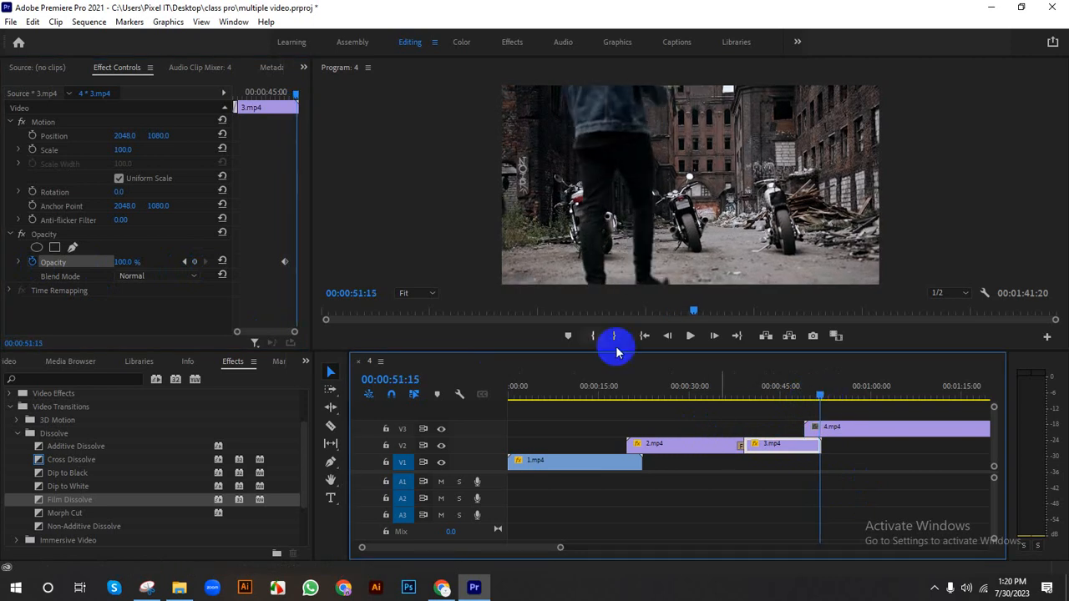
{"action": "left_click", "coordinate": [129, 262]}
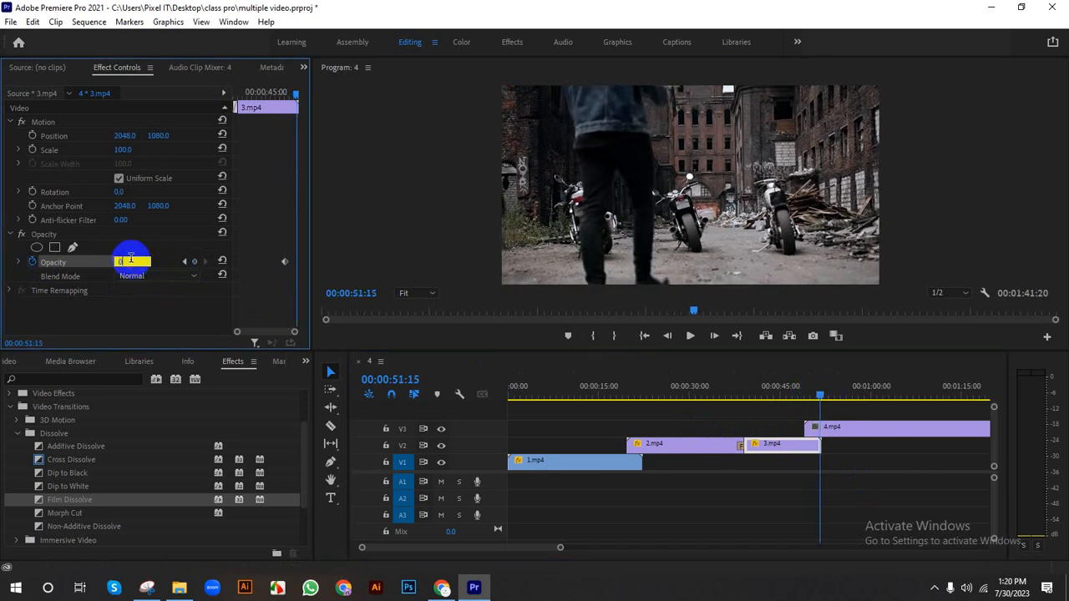
{"action": "key", "text": "Return"}
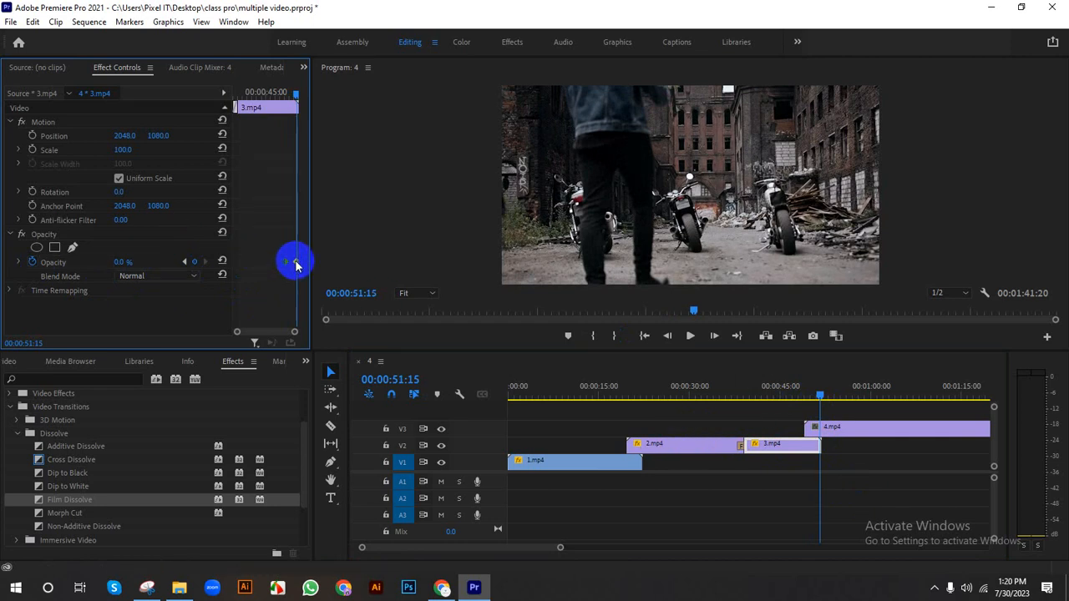
Step: Enable Opacity keyframing on 4.mp4 at 00:00:49:04 and set its opacity there to 0%
{"action": "left_click", "coordinate": [835, 430]}
{"action": "left_click_drag", "start_coordinate": [818, 399], "coordinate": [806, 402]}
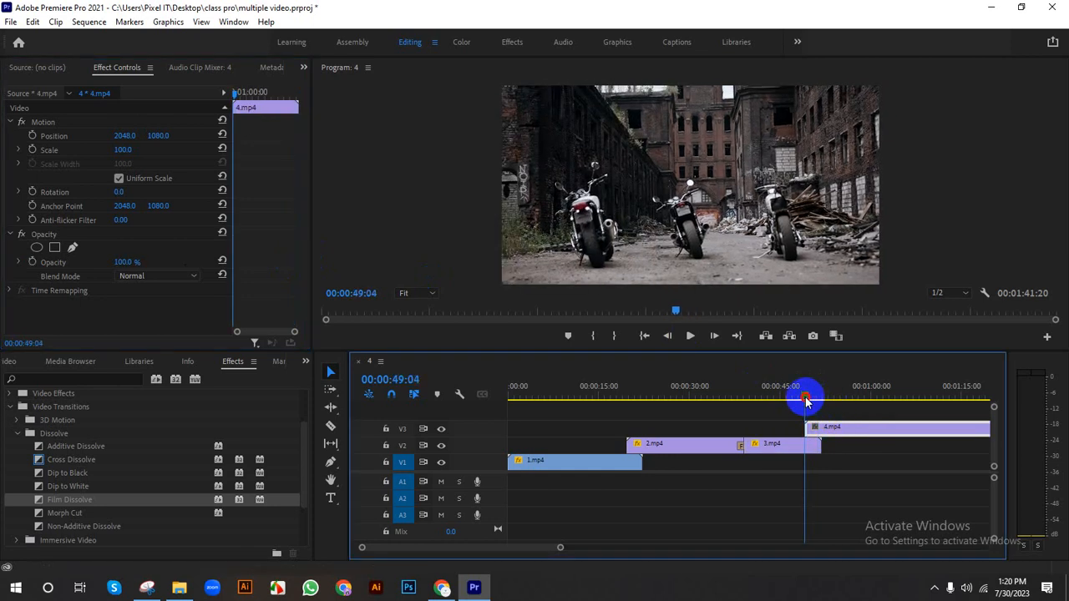
{"action": "left_click", "coordinate": [32, 263]}
{"action": "left_click", "coordinate": [124, 262]}
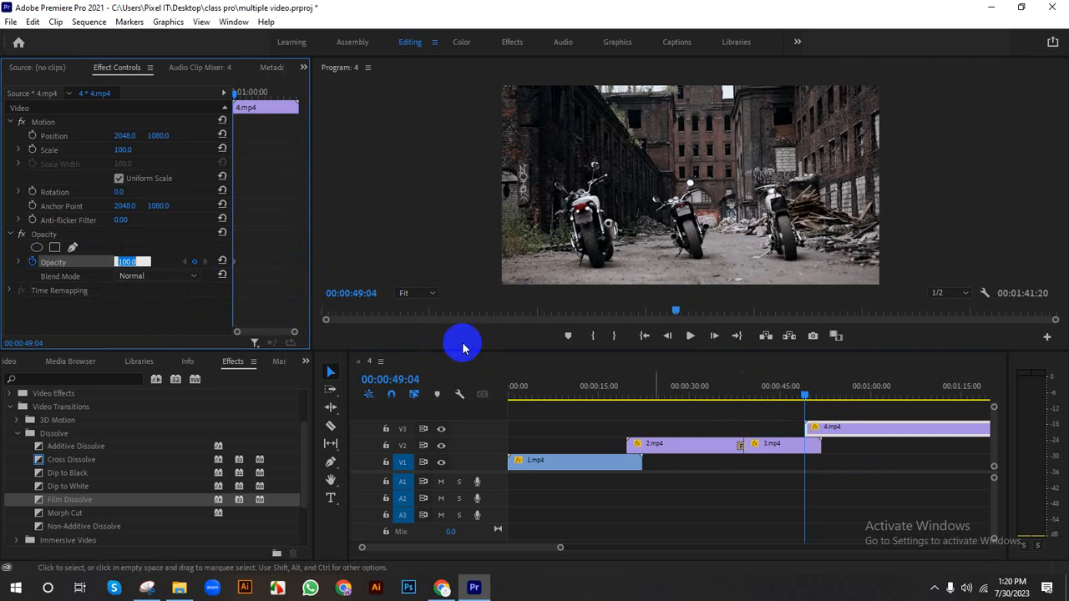
{"action": "key", "text": "Return"}
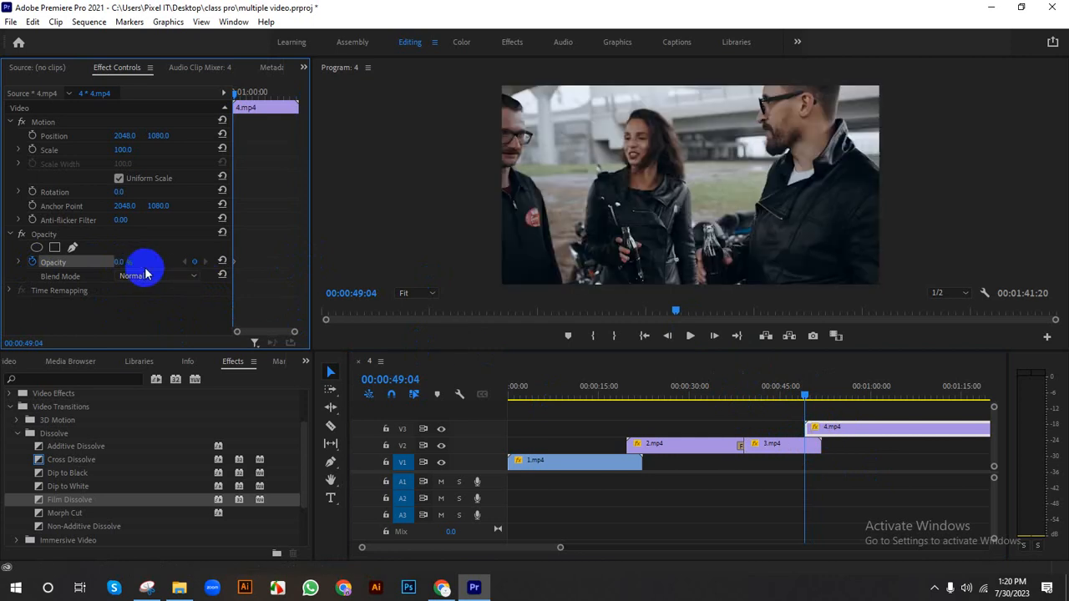
Step: Set the opacity of 4.mp4 to 100% at 00:00:51:20, at the end of 3.mp4, to complete its fade-in
{"action": "left_click", "coordinate": [820, 447]}
{"action": "left_click_drag", "start_coordinate": [801, 403], "coordinate": [821, 397]}
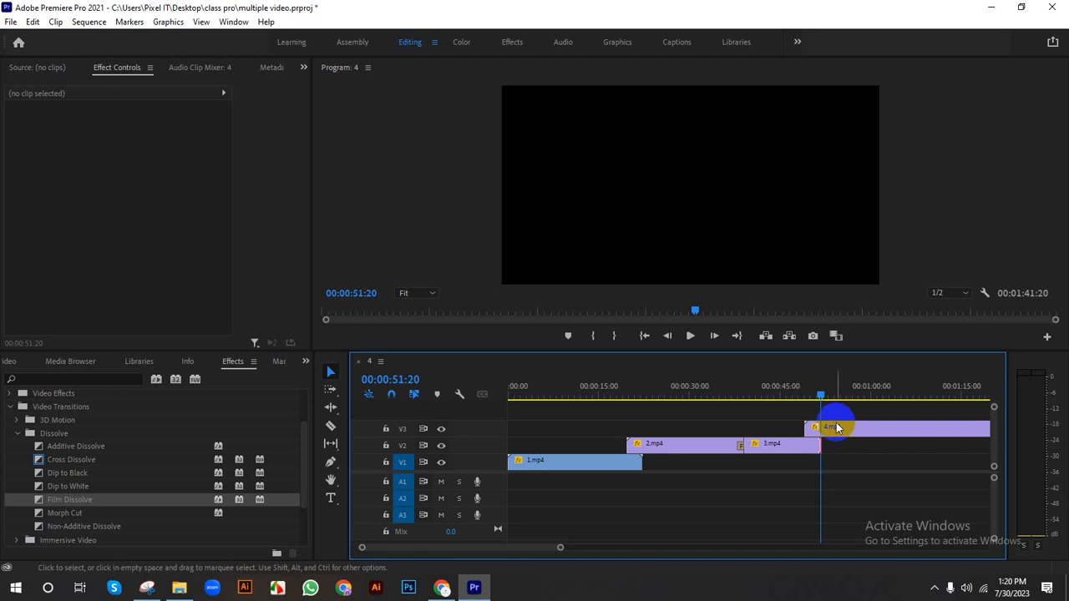
{"action": "left_click", "coordinate": [829, 426]}
{"action": "left_click", "coordinate": [130, 262]}
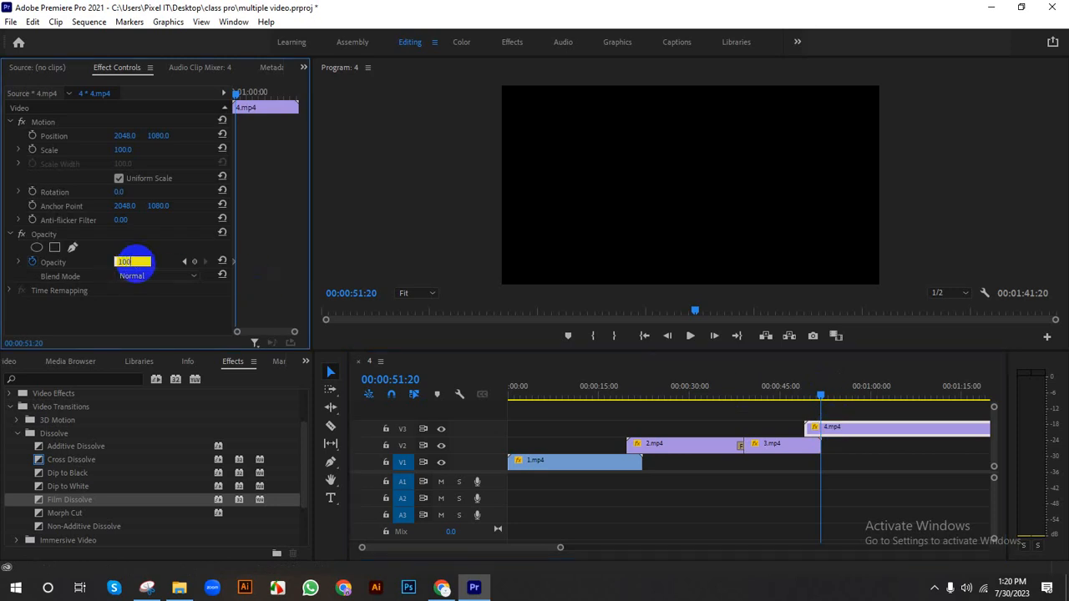
{"action": "type", "text": "100"}
{"action": "key", "text": "Return"}
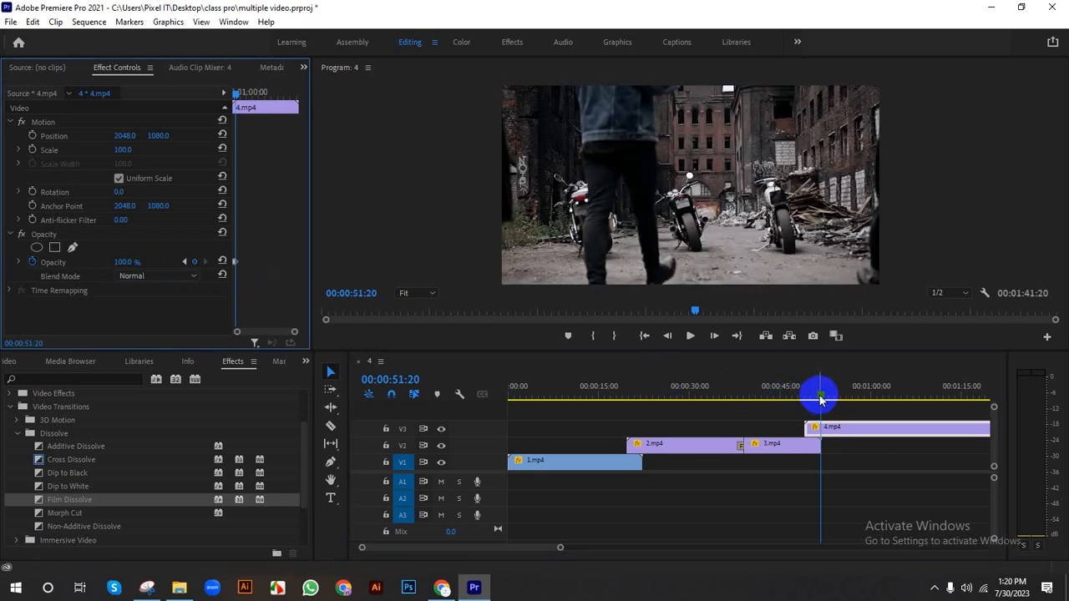
Step: Return the playhead to the start of the sequence and import 2.wav from the tutorial video folder
{"action": "left_click_drag", "start_coordinate": [820, 399], "coordinate": [796, 398]}
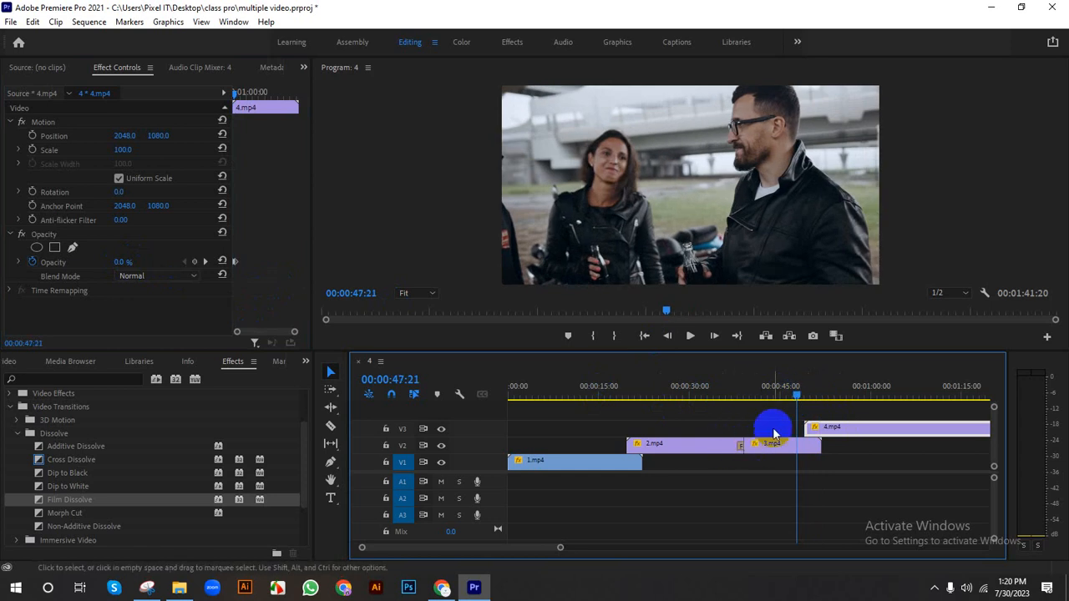
{"action": "left_click_drag", "start_coordinate": [799, 398], "coordinate": [503, 423]}
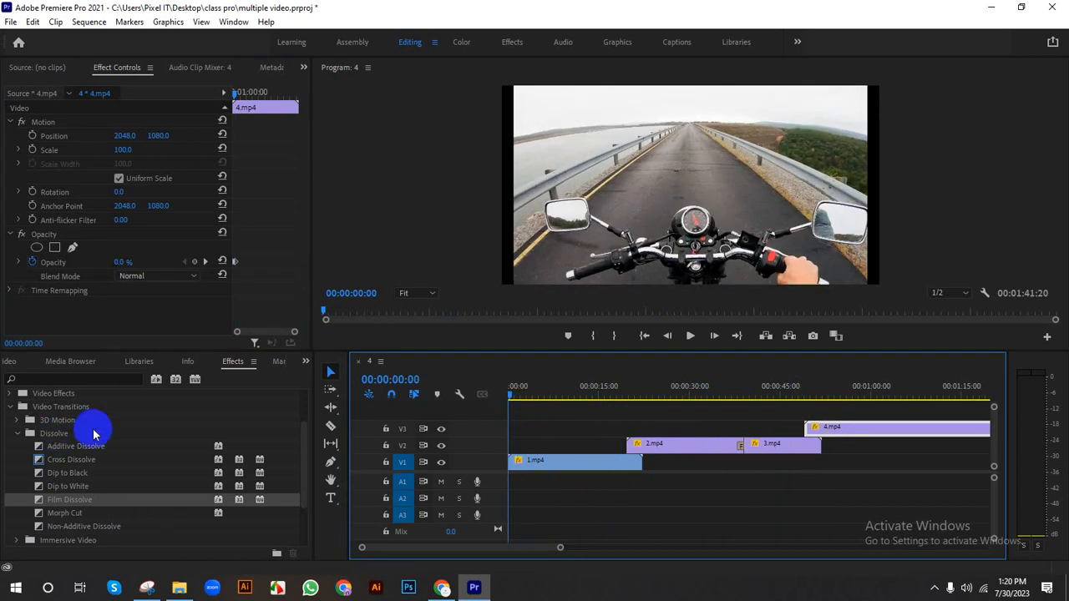
{"action": "left_click", "coordinate": [305, 361]}
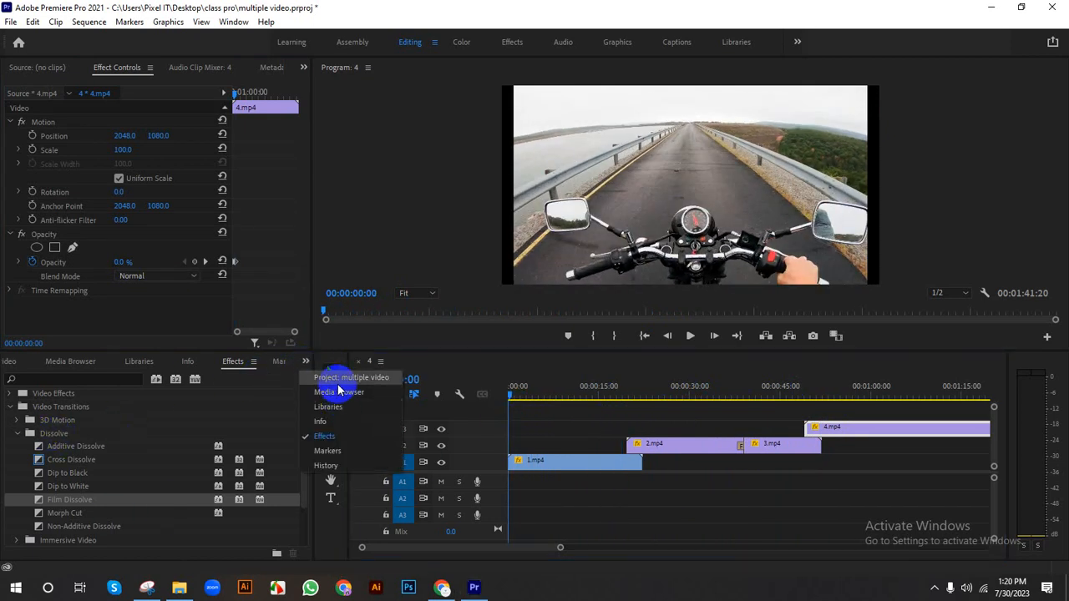
{"action": "left_click", "coordinate": [332, 381]}
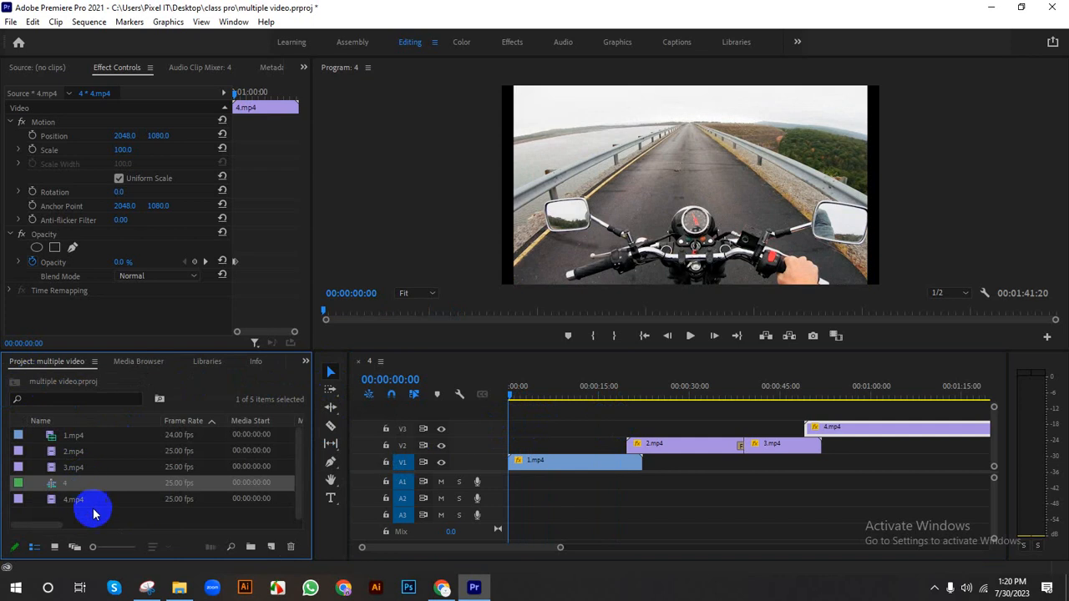
{"action": "left_click", "coordinate": [124, 518]}
{"action": "double_click", "coordinate": [124, 518]}
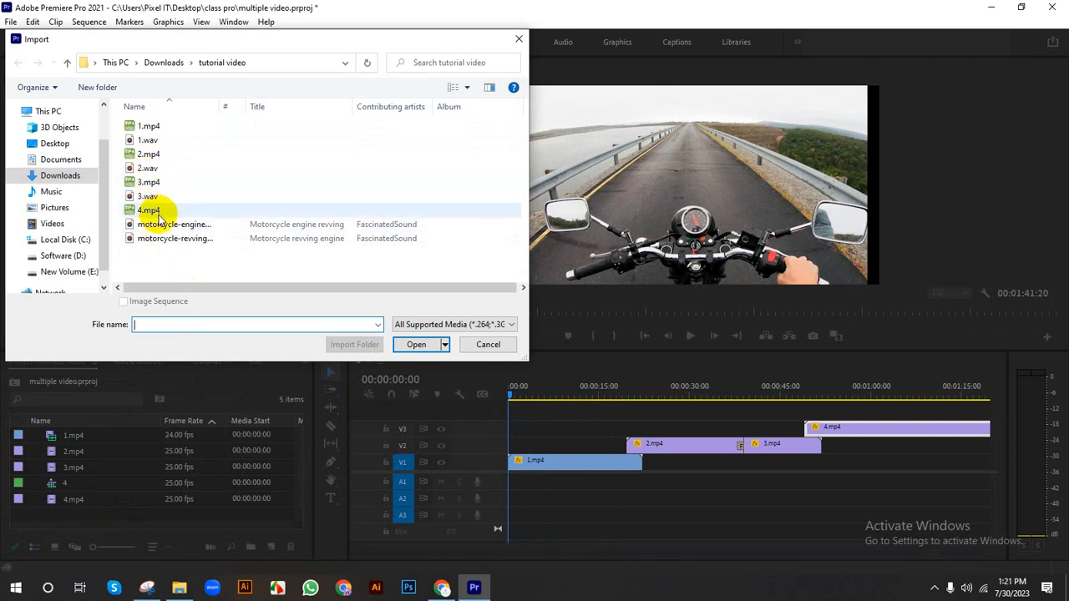
{"action": "left_click", "coordinate": [151, 168]}
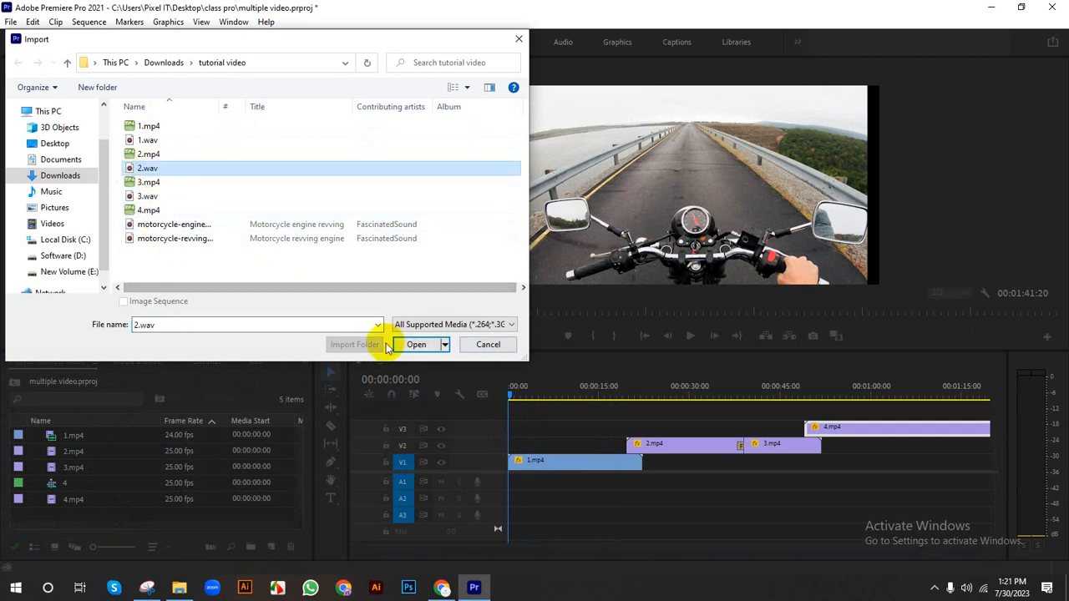
{"action": "left_click", "coordinate": [416, 345]}
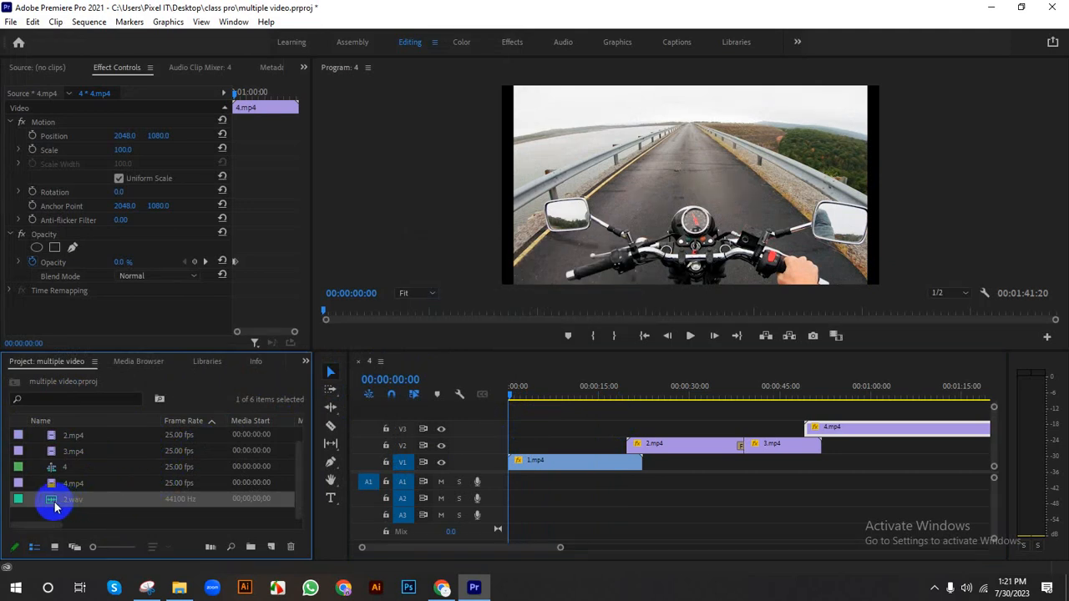
Step: Place 2.wav on A1 at 00:00:00:00 under 1.mp4 and play the sequence to about 00:00:18:16
{"action": "left_click_drag", "start_coordinate": [50, 501], "coordinate": [517, 485]}
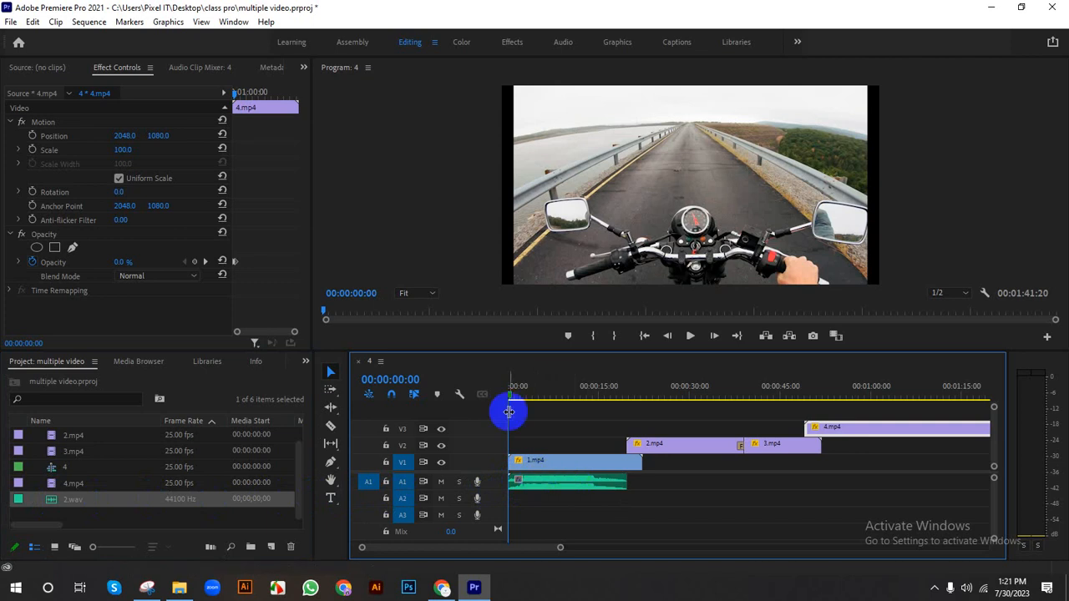
{"action": "key", "text": "space"}
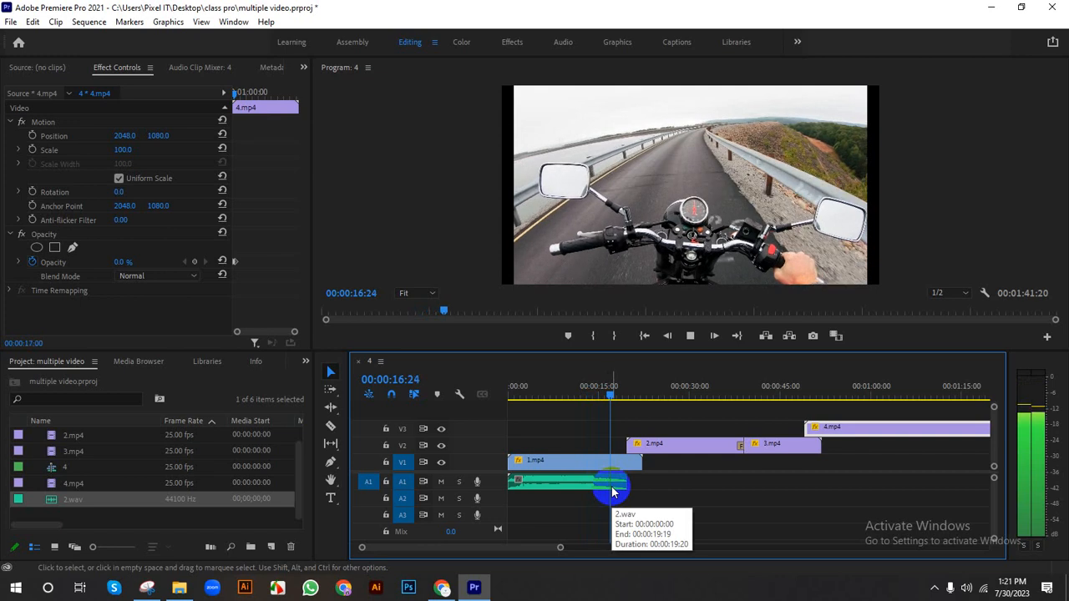
{"action": "key", "text": "space"}
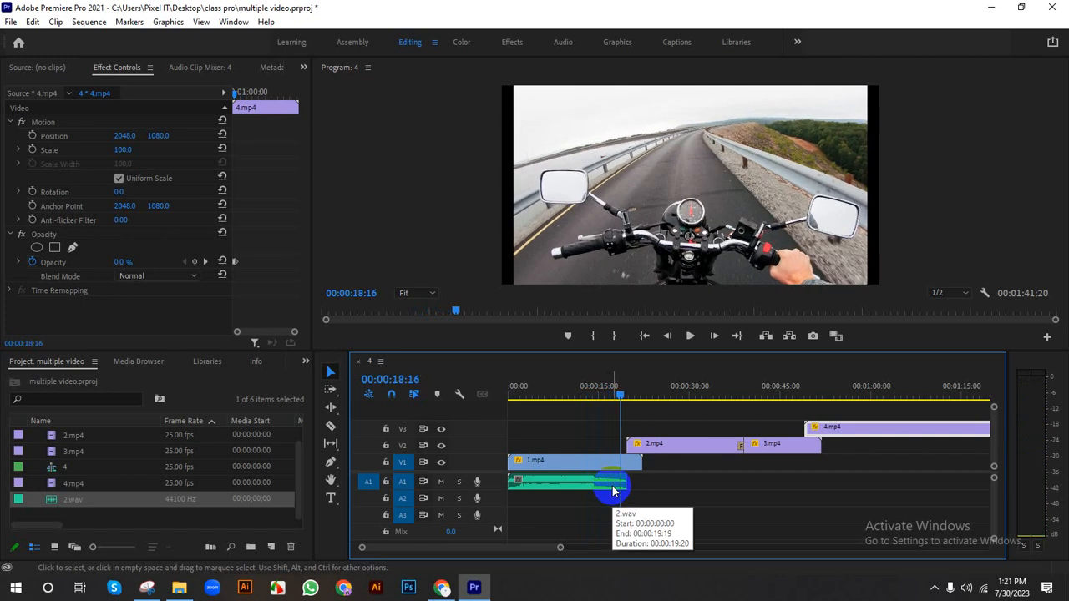
Step: Split 2.wav on A1 at 00:00:15:04 and move the cut-off end piece along A1 to about 00:00:30:00
{"action": "left_click_drag", "start_coordinate": [620, 395], "coordinate": [590, 398]}
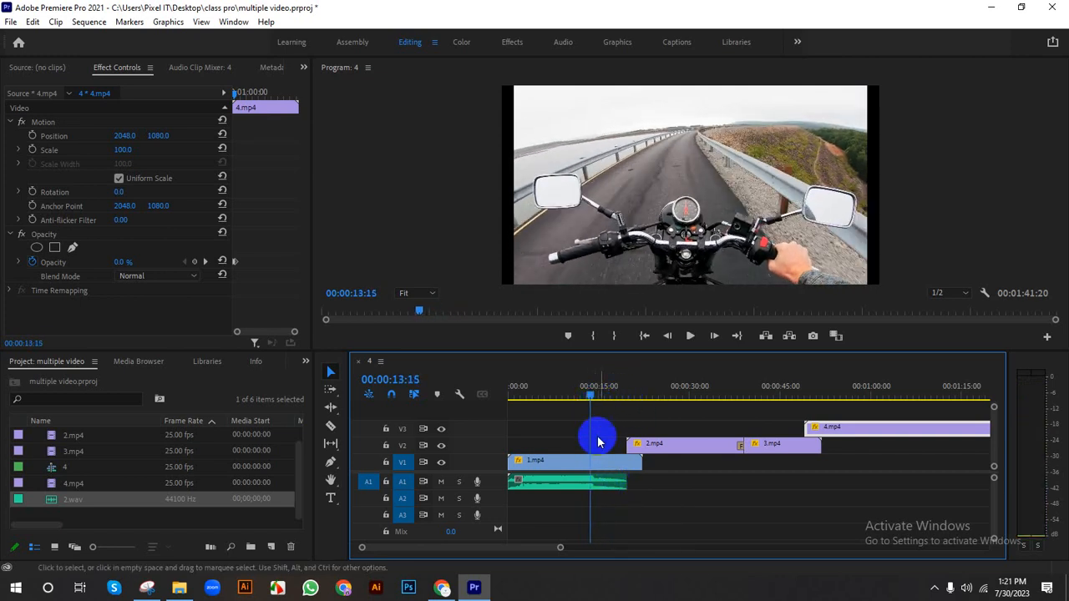
{"action": "key", "text": "space"}
{"action": "left_click", "coordinate": [597, 479]}
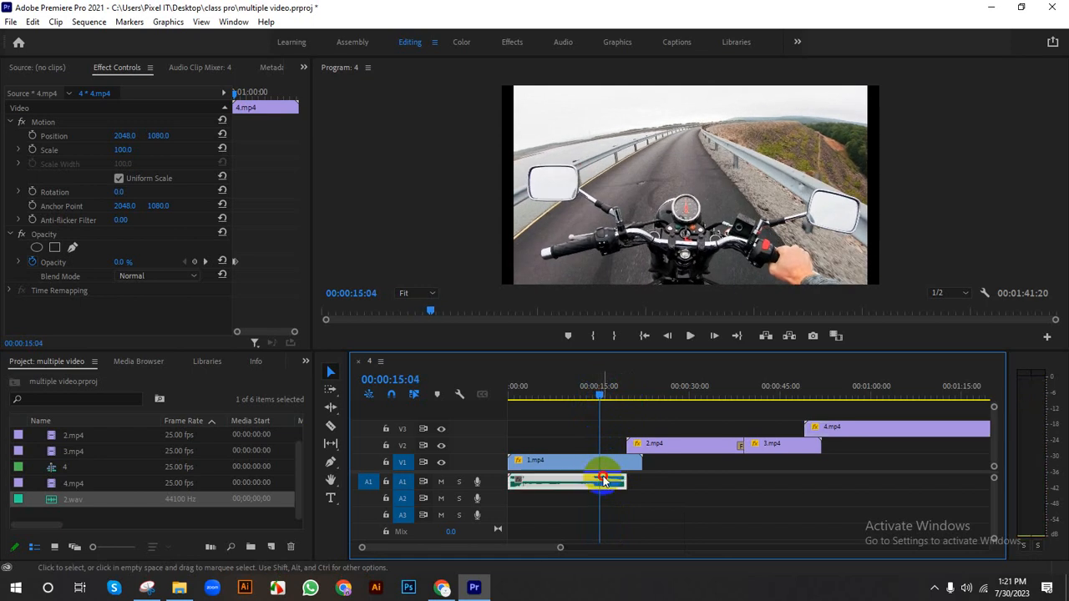
{"action": "double_click", "coordinate": [494, 480]}
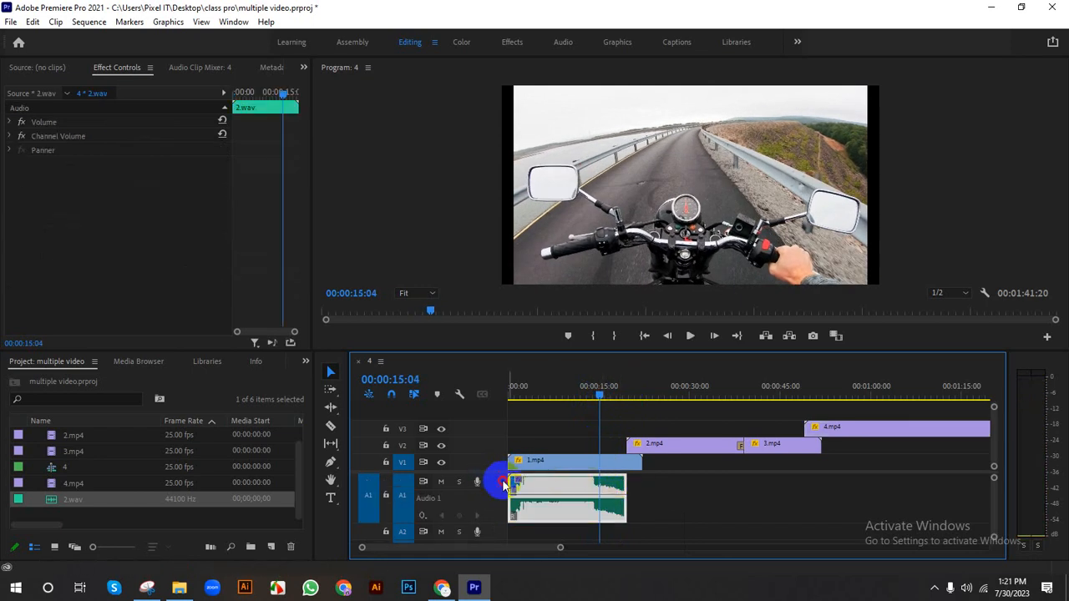
{"action": "double_click", "coordinate": [543, 480]}
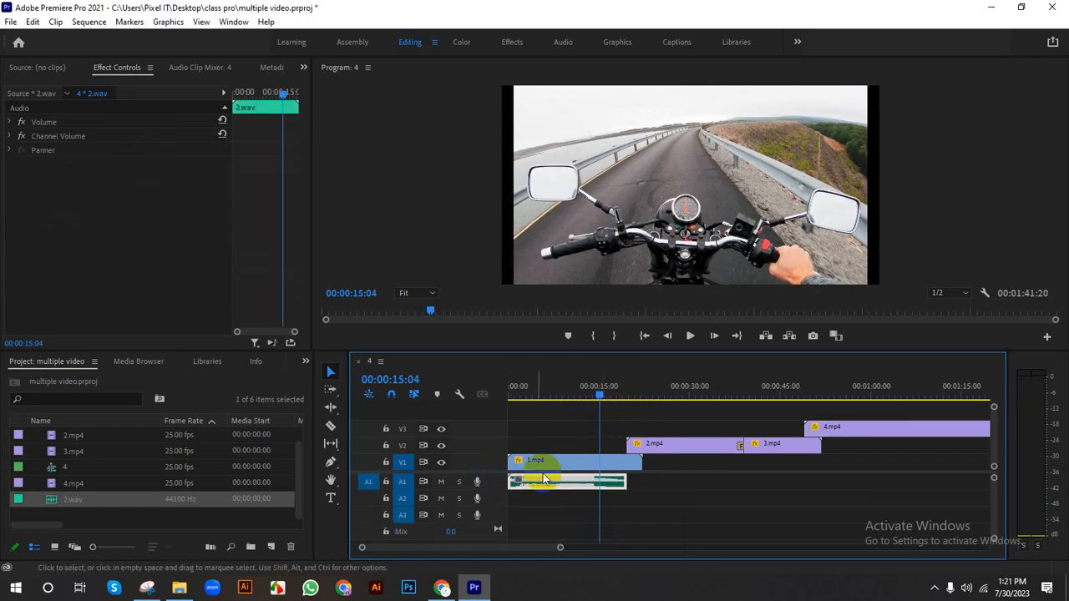
{"action": "left_click", "coordinate": [331, 425]}
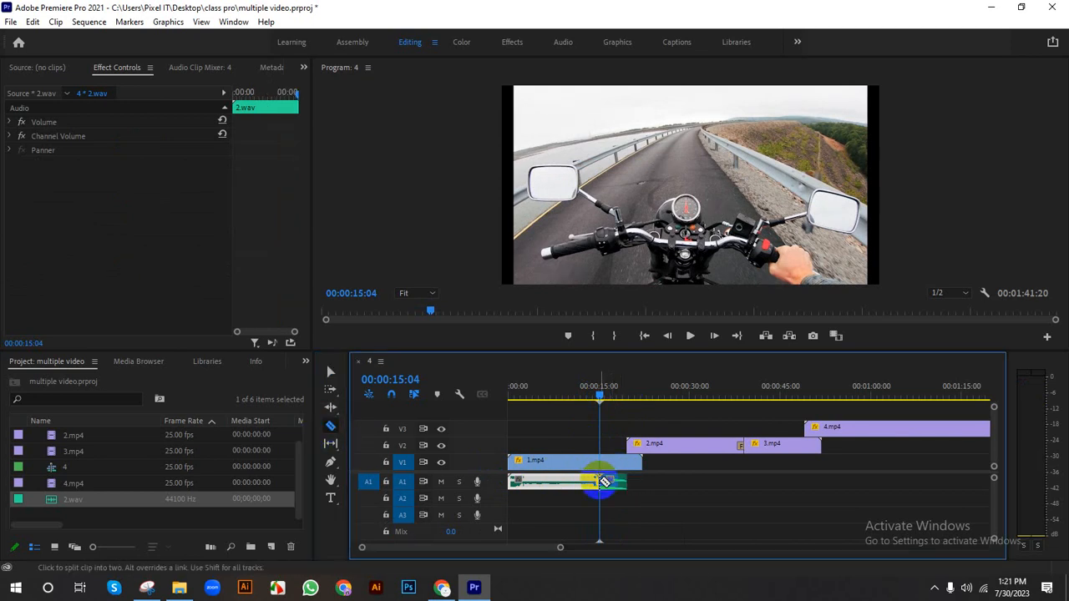
{"action": "left_click", "coordinate": [331, 371]}
{"action": "left_click", "coordinate": [619, 484]}
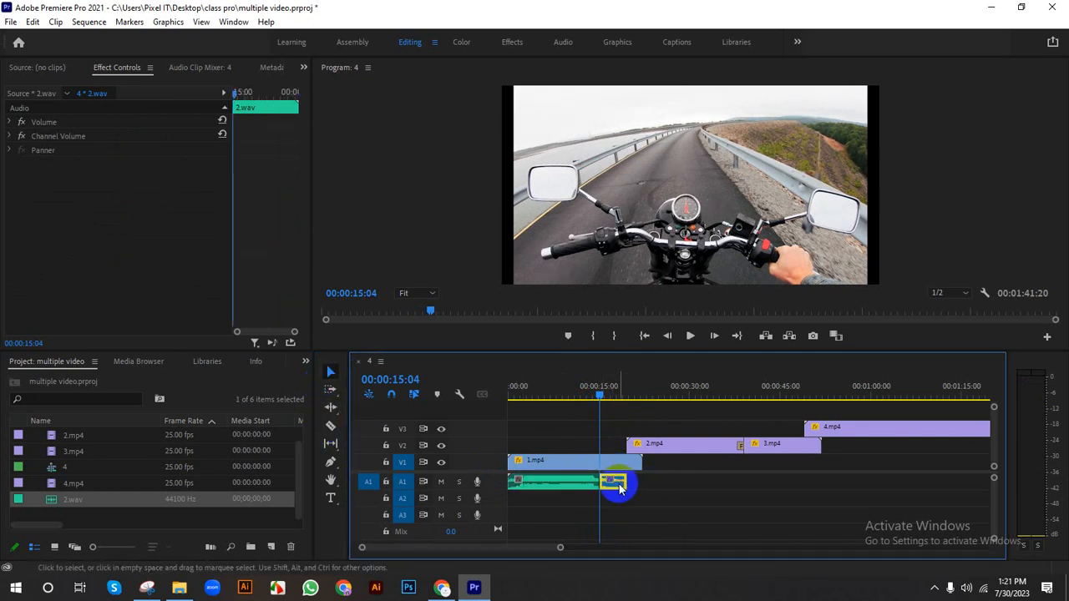
{"action": "left_click_drag", "start_coordinate": [617, 486], "coordinate": [704, 483]}
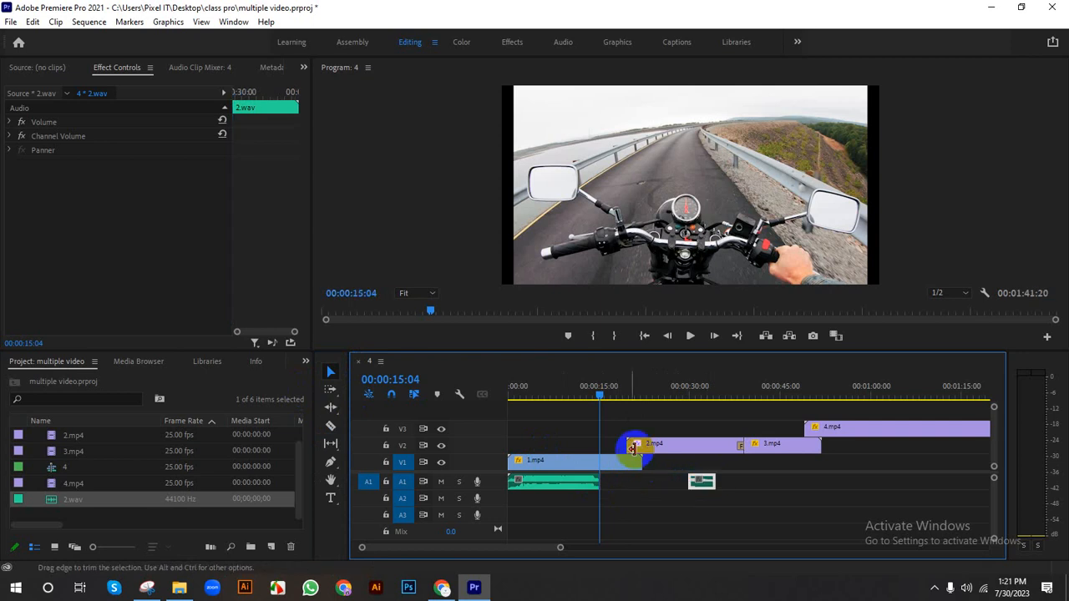
Step: Extend the first 2.wav piece on A1 back to its full length, ending at 00:00:19:19, and play its end
{"action": "left_click_drag", "start_coordinate": [597, 398], "coordinate": [594, 401]}
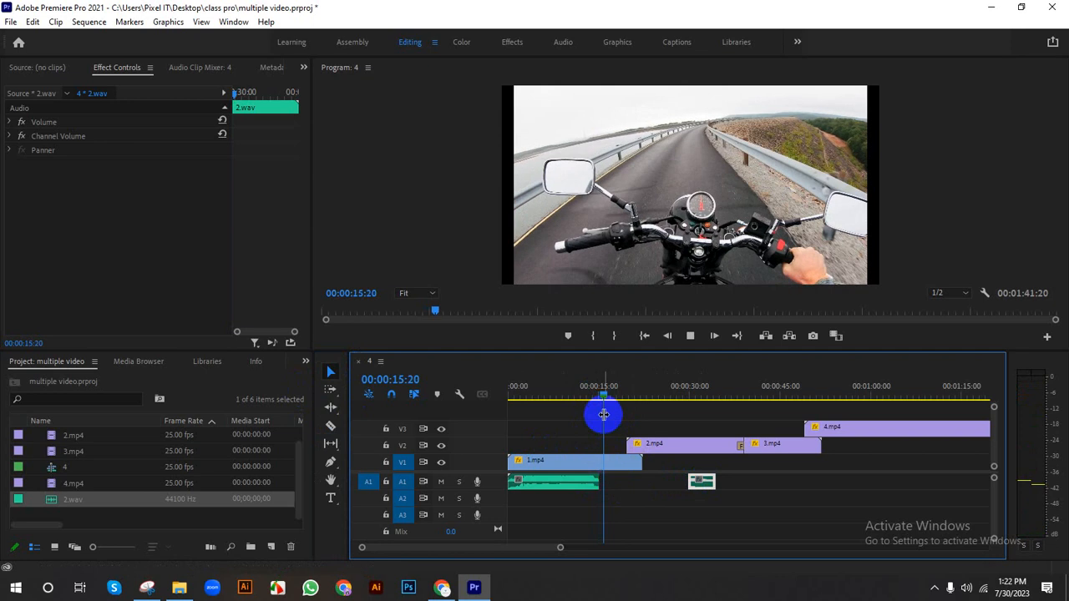
{"action": "left_click", "coordinate": [603, 414]}
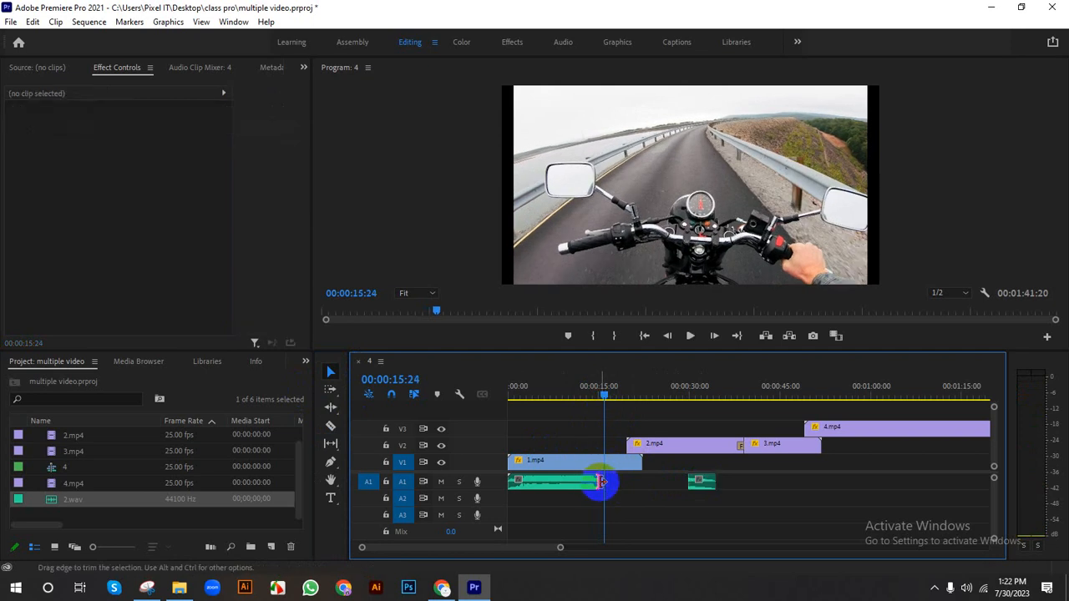
{"action": "left_click_drag", "start_coordinate": [600, 482], "coordinate": [626, 483]}
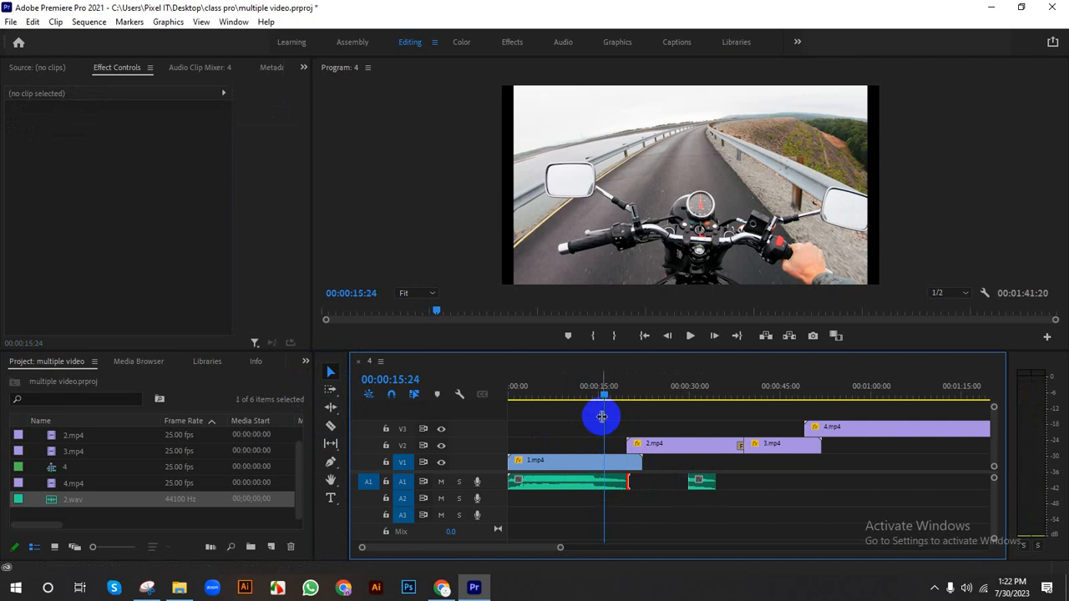
{"action": "key", "text": "space"}
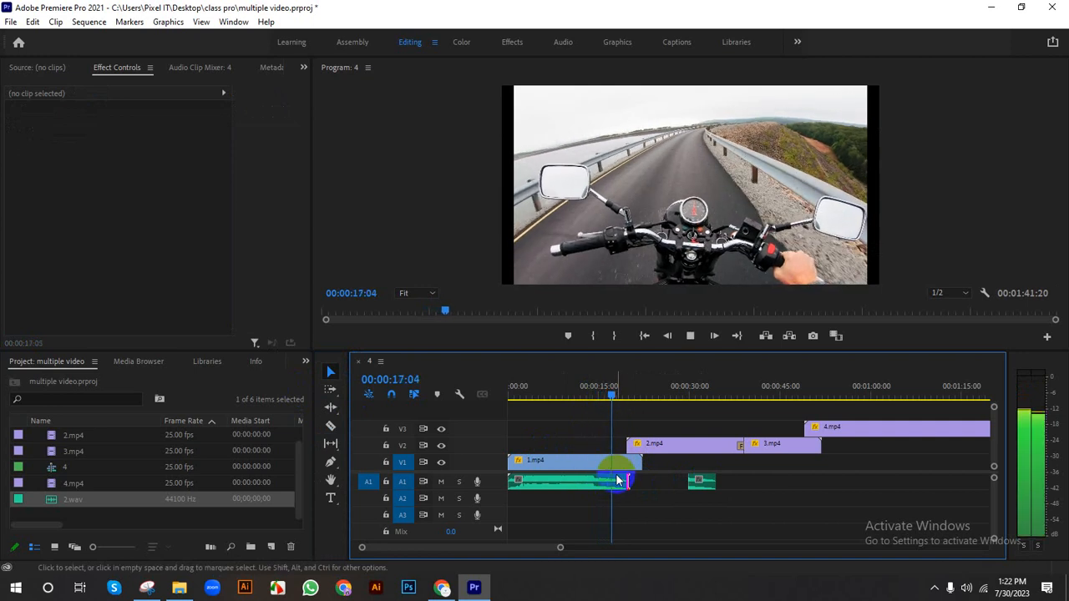
Step: Split 2.wav on A1 at 00:00:16:12 and move both cut-off pieces to A2, the new one at about 00:00:25:00
{"action": "left_click_drag", "start_coordinate": [618, 399], "coordinate": [607, 399]}
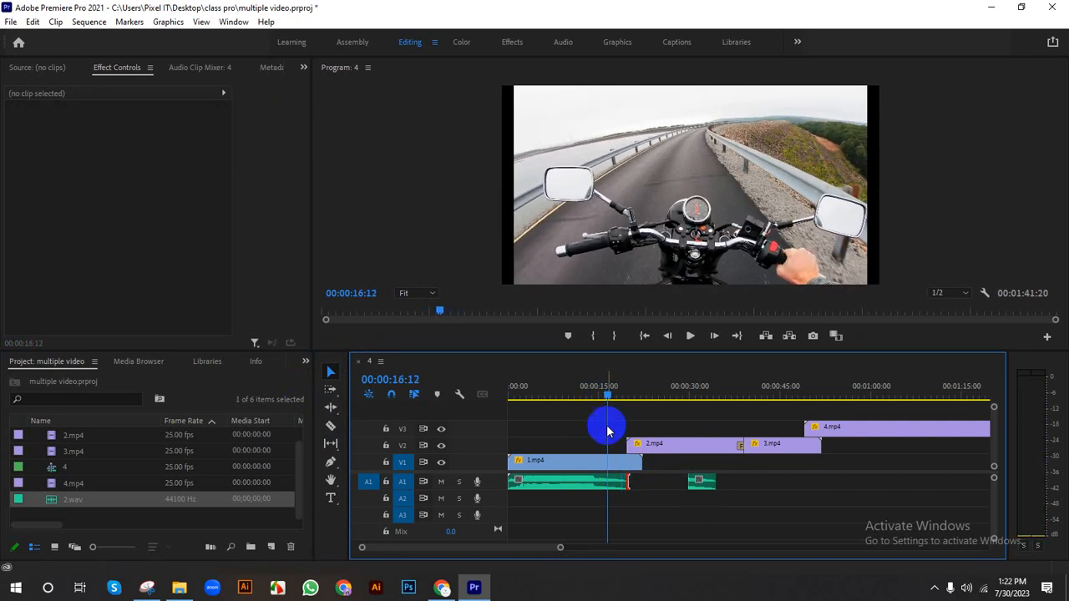
{"action": "left_click", "coordinate": [613, 482]}
{"action": "left_click", "coordinate": [330, 425]}
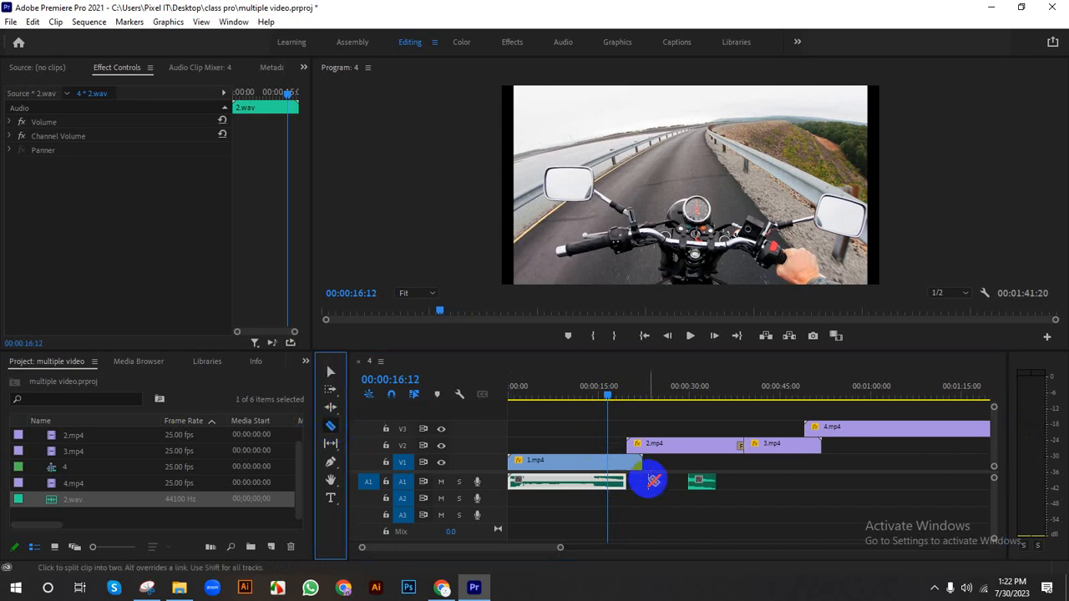
{"action": "left_click", "coordinate": [612, 482]}
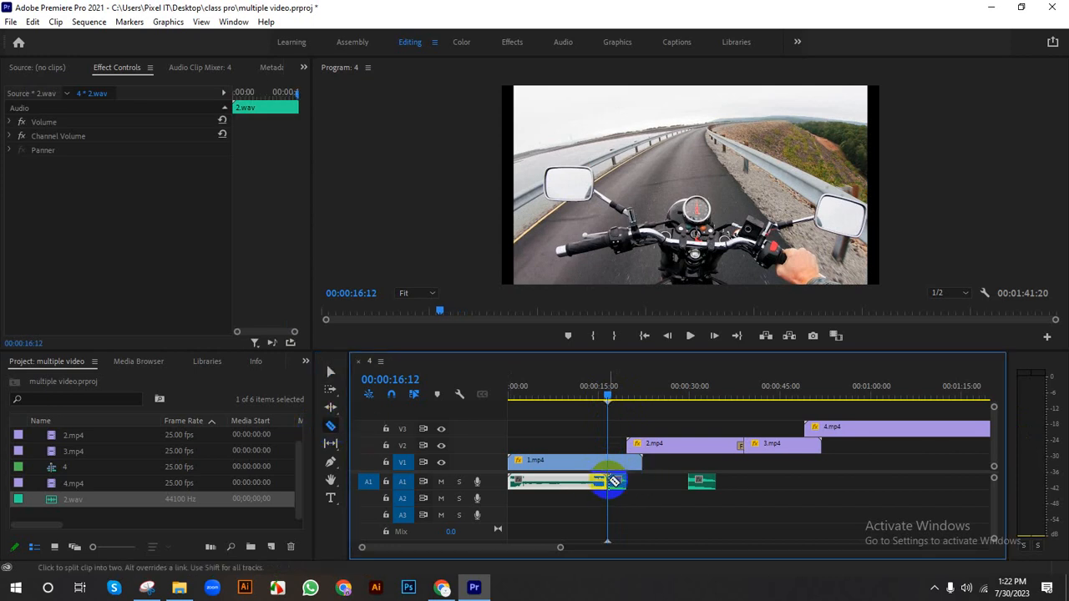
{"action": "left_click", "coordinate": [331, 372]}
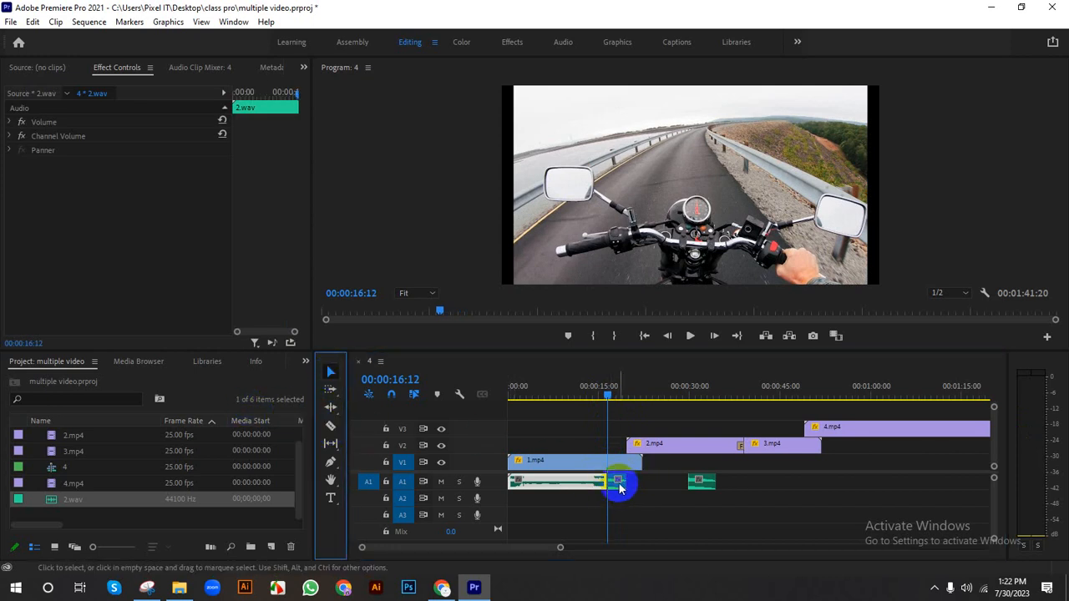
{"action": "left_click_drag", "start_coordinate": [618, 487], "coordinate": [670, 501]}
{"action": "left_click_drag", "start_coordinate": [699, 482], "coordinate": [701, 498]}
Step: Extend the 2.wav clip on A1 to its full length again and play through its final seconds
{"action": "left_click", "coordinate": [564, 484]}
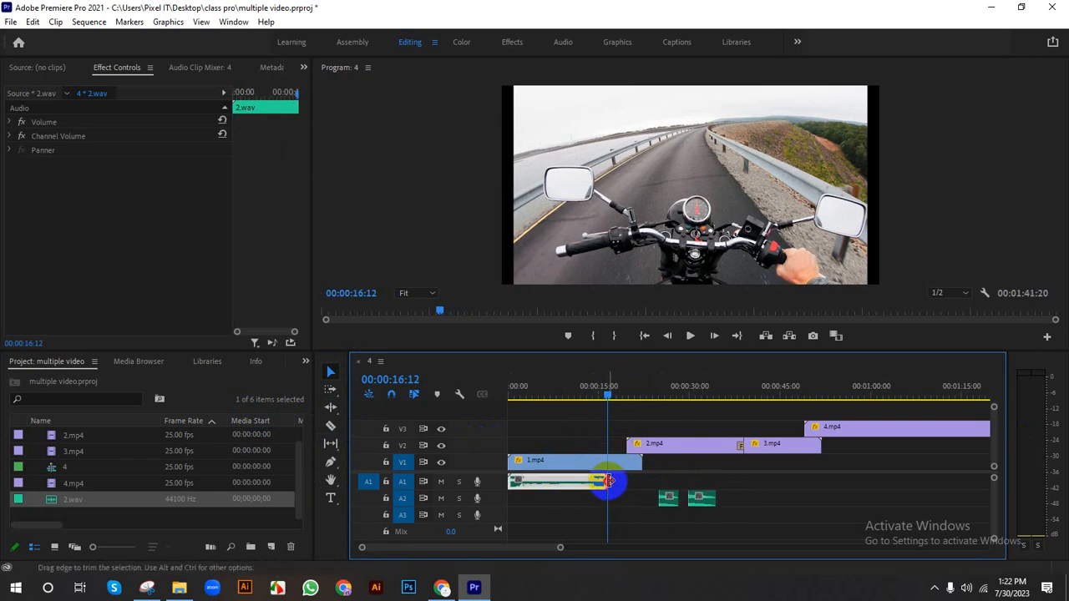
{"action": "left_click_drag", "start_coordinate": [608, 481], "coordinate": [659, 482]}
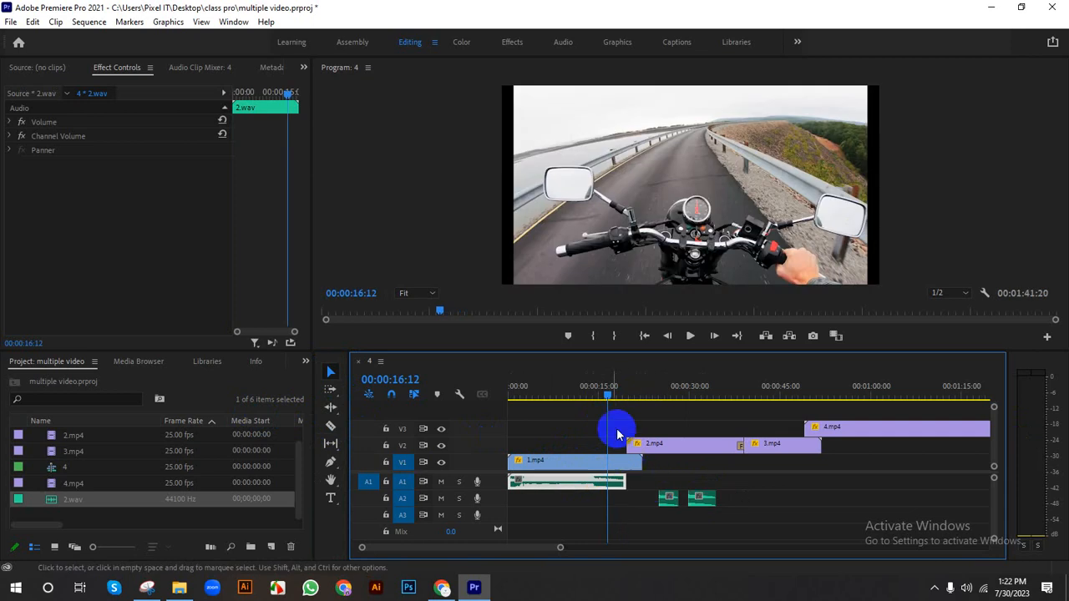
{"action": "left_click", "coordinate": [585, 399]}
{"action": "key", "text": "space"}
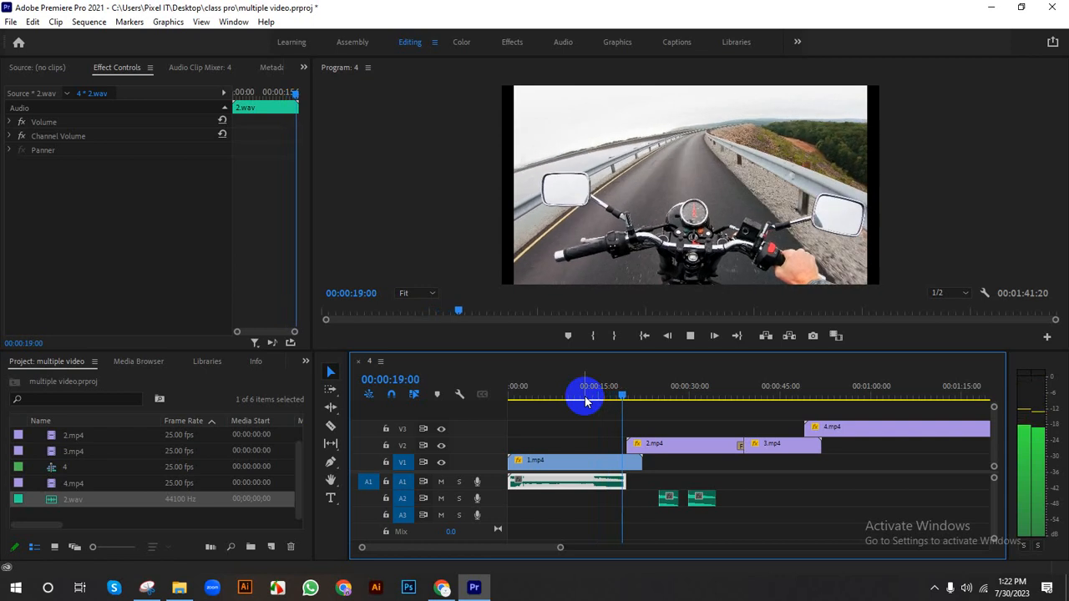
{"action": "key", "text": "space"}
Step: Move the two short 2.wav pieces from A2 down to A3
{"action": "left_click", "coordinate": [668, 501]}
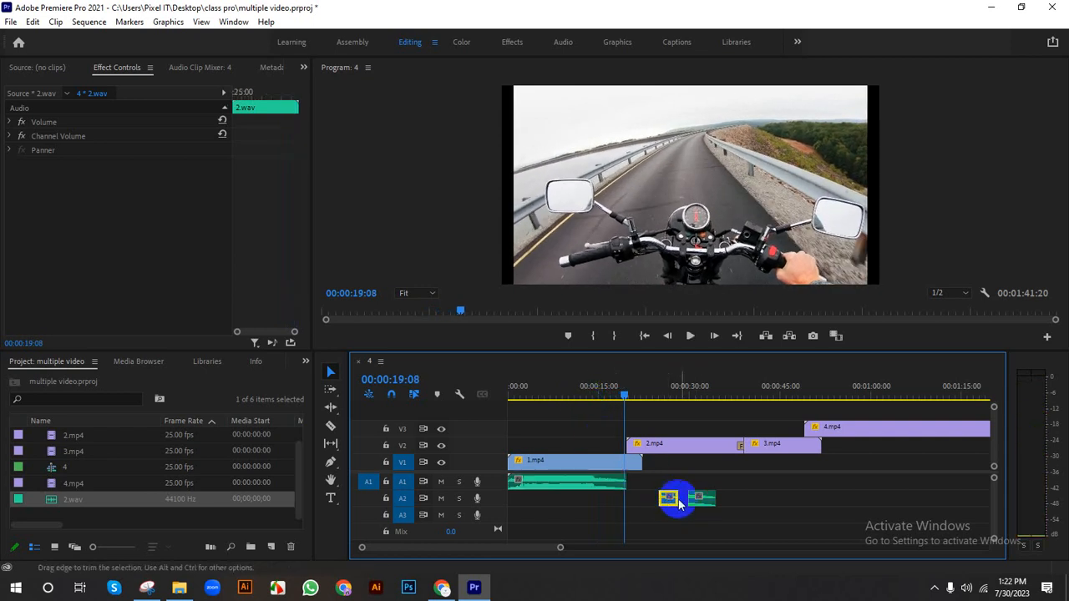
{"action": "left_click_drag", "start_coordinate": [700, 501], "coordinate": [671, 516]}
Step: Duplicate the full 2.wav clip on A1 so that the copy starts directly at the end of the original
{"action": "left_click", "coordinate": [604, 488]}
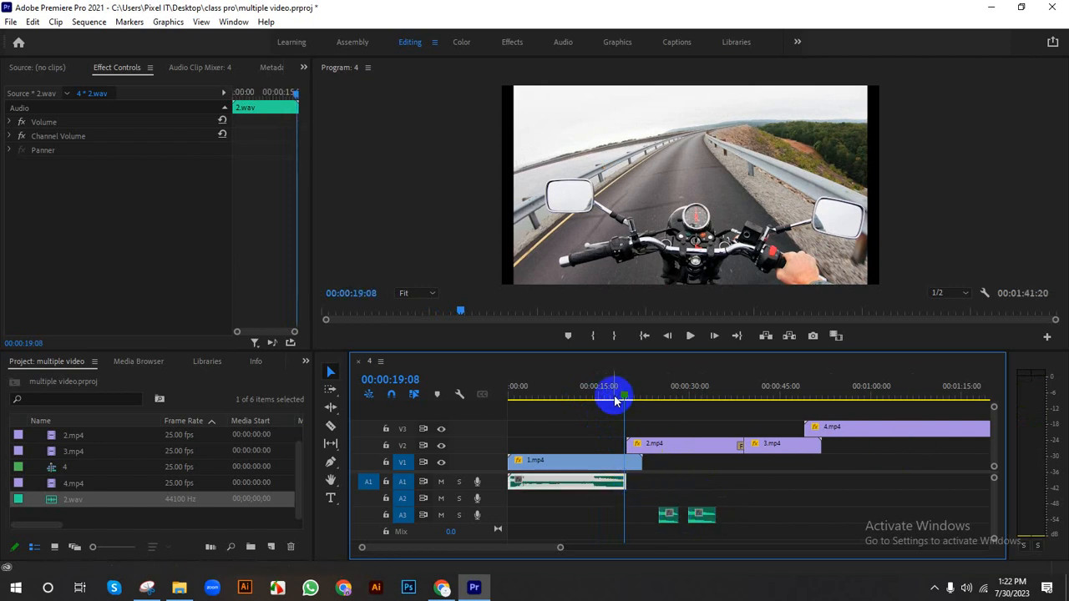
{"action": "left_click_drag", "start_coordinate": [624, 399], "coordinate": [585, 427]}
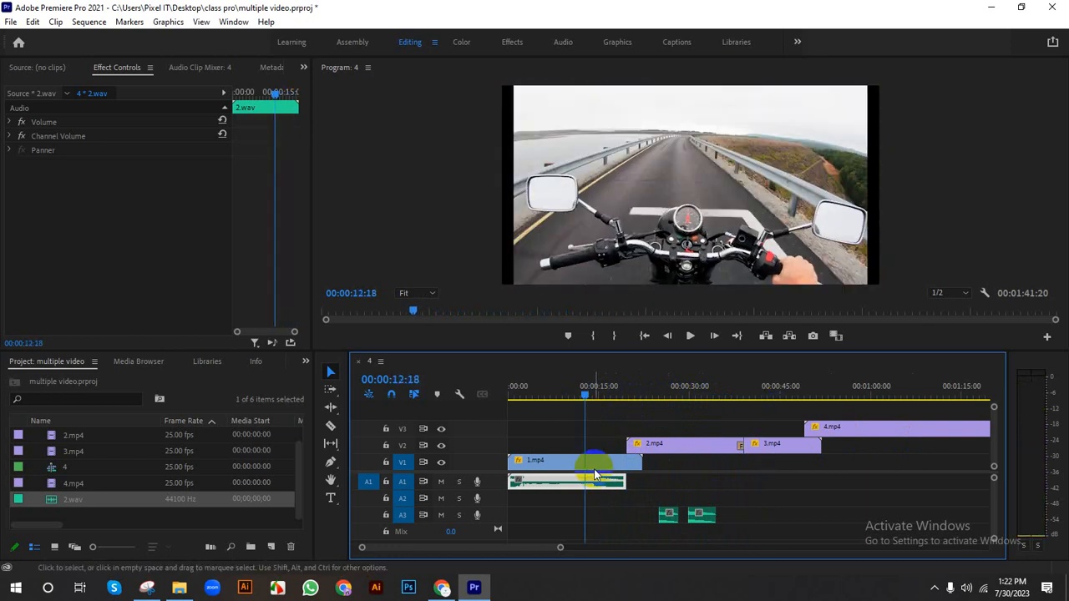
{"action": "left_click_drag", "start_coordinate": [629, 481], "coordinate": [753, 480]}
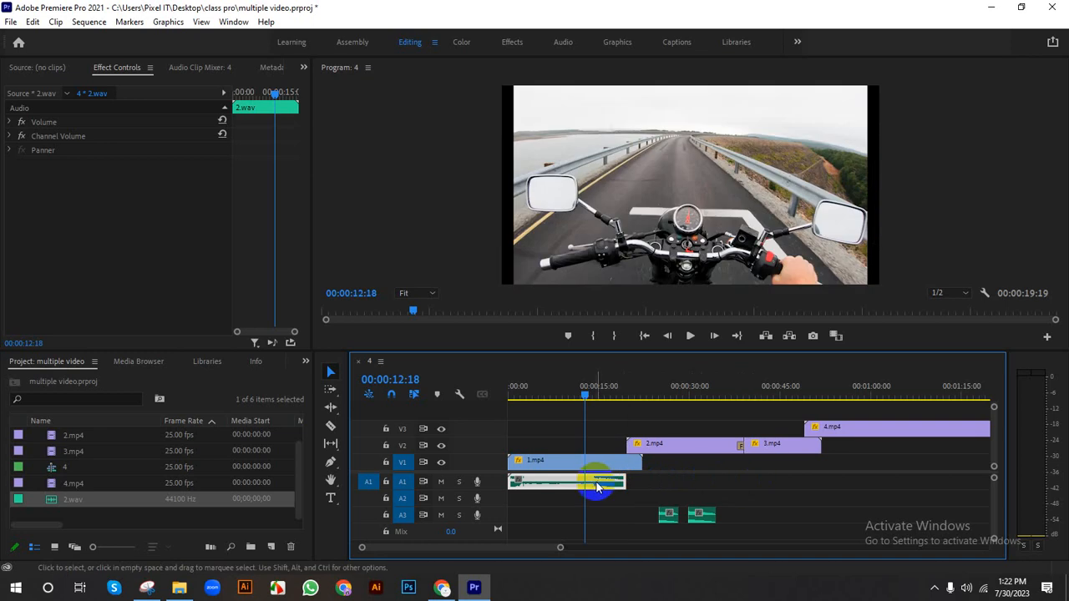
{"action": "left_click_drag", "start_coordinate": [601, 485], "coordinate": [723, 485]}
{"action": "left_click", "coordinate": [670, 484]}
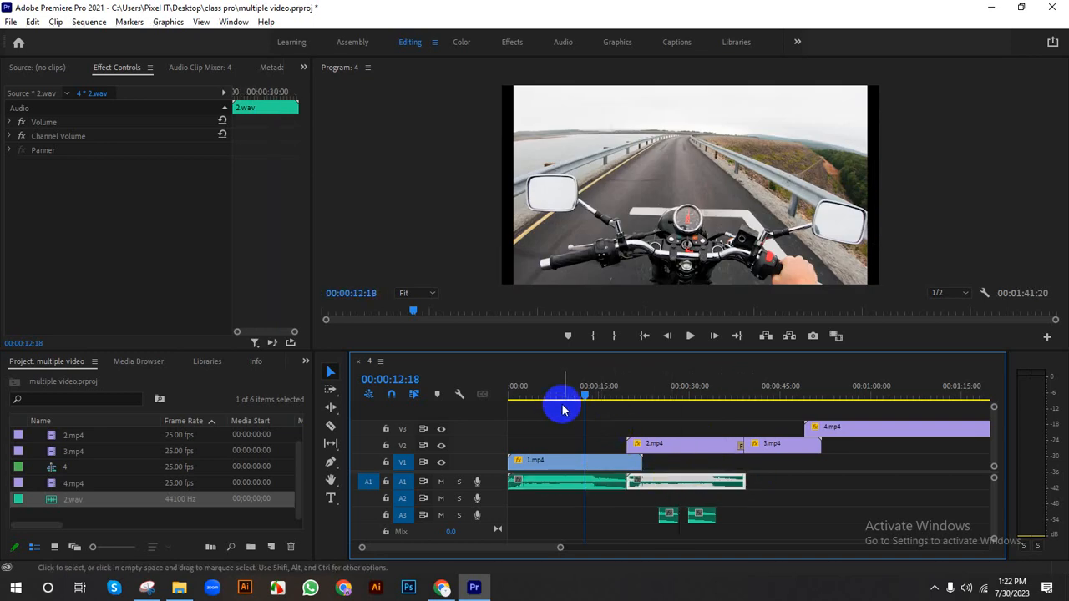
Step: Move the first 2.wav clip down to A2, shift the A1 copy earlier to 00:00:18:05 so both overlap, and play the overlap
{"action": "mouse_move", "coordinate": [582, 398]}
{"action": "left_mouse_down"}
{"action": "mouse_move", "coordinate": [525, 398]}
{"action": "mouse_move", "coordinate": [634, 403]}
{"action": "mouse_move", "coordinate": [619, 401]}
{"action": "mouse_move", "coordinate": [624, 393]}
{"action": "mouse_move", "coordinate": [591, 399]}
{"action": "left_mouse_up"}
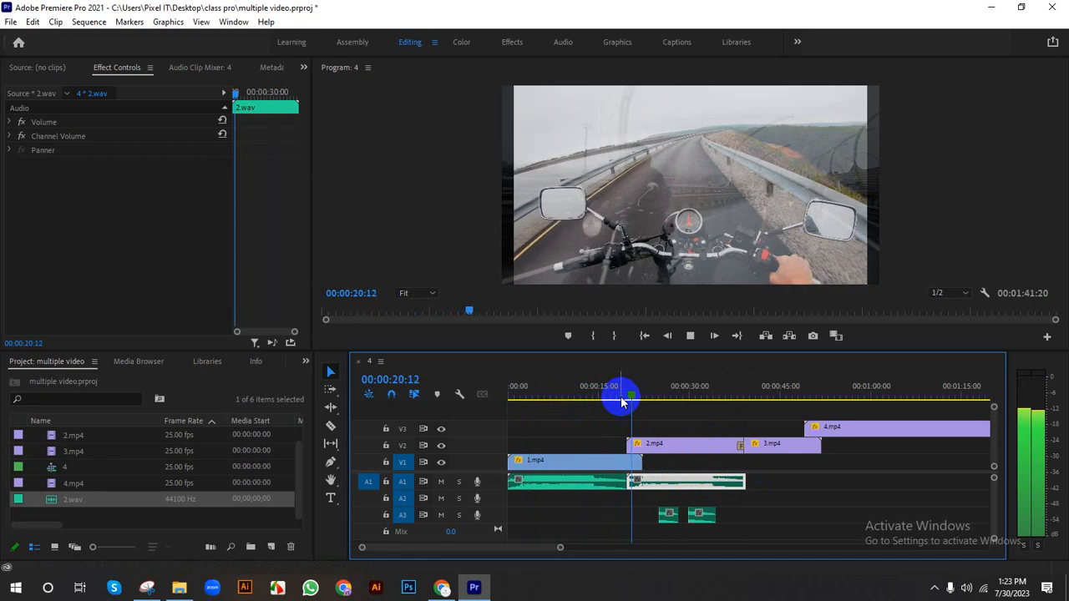
{"action": "key", "text": "space"}
{"action": "left_click", "coordinate": [614, 484]}
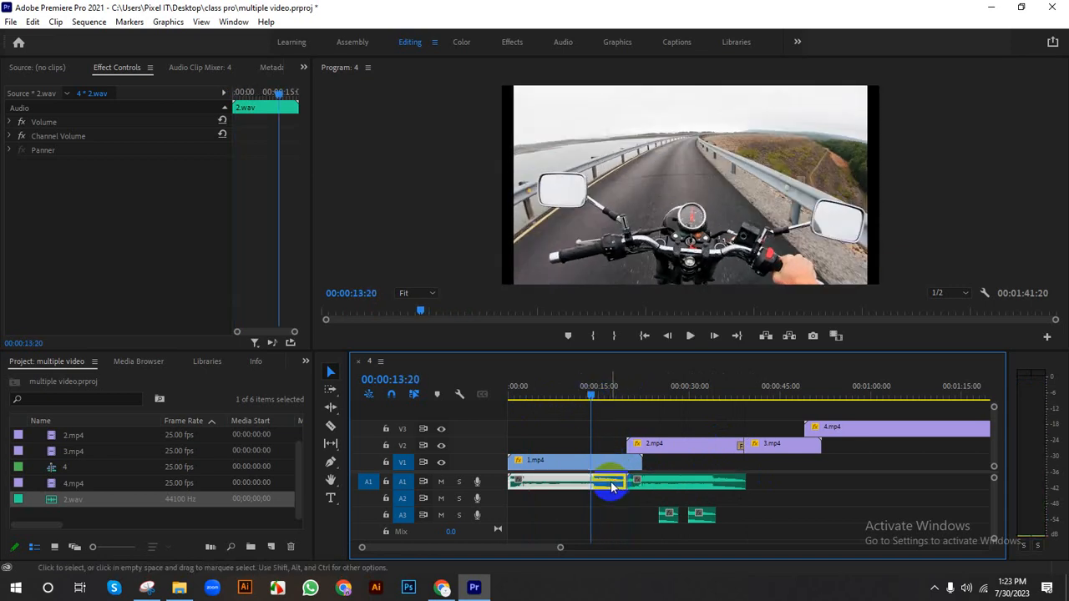
{"action": "left_click_drag", "start_coordinate": [612, 486], "coordinate": [634, 484]}
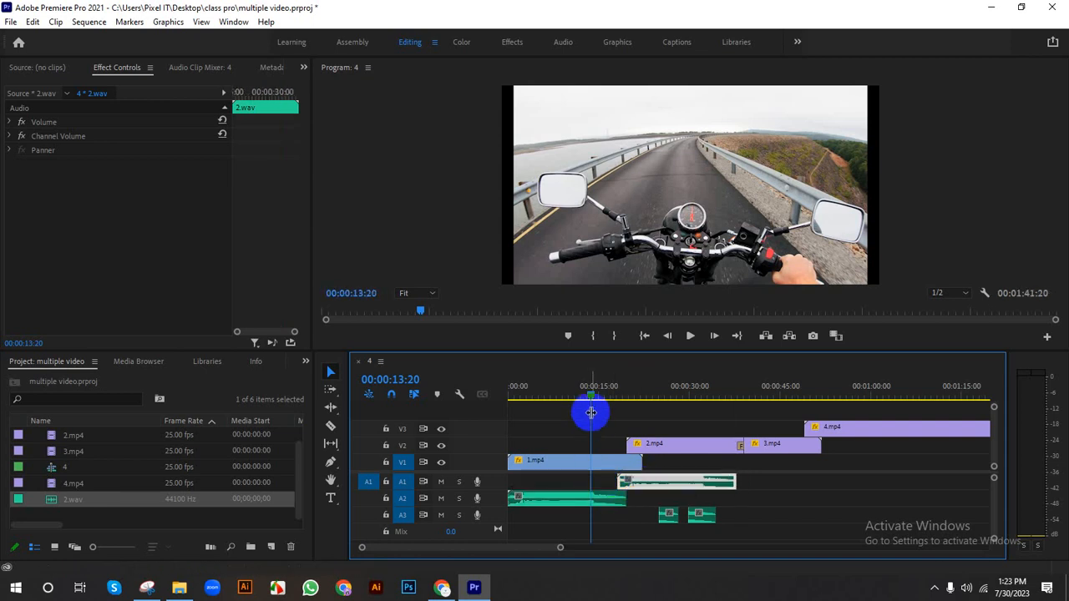
{"action": "key", "text": "space"}
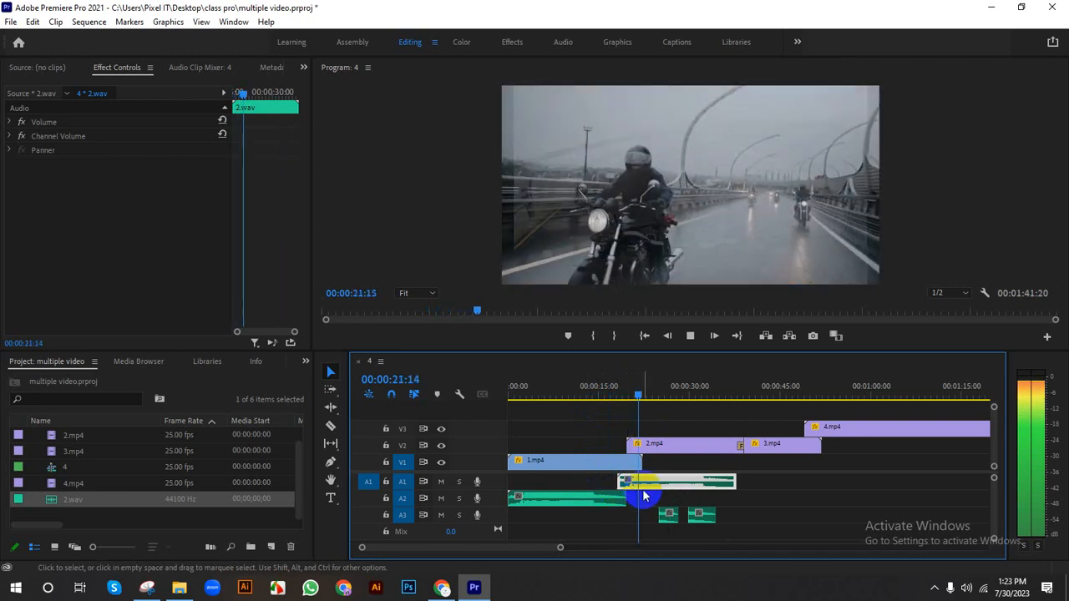
{"action": "key", "text": "space"}
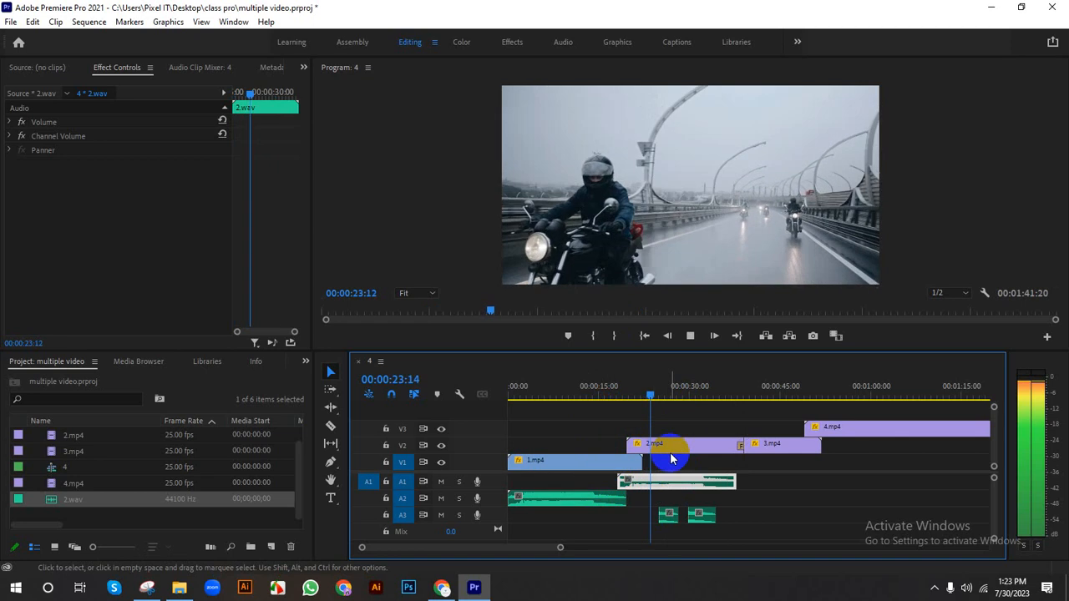
{"action": "left_click", "coordinate": [670, 457]}
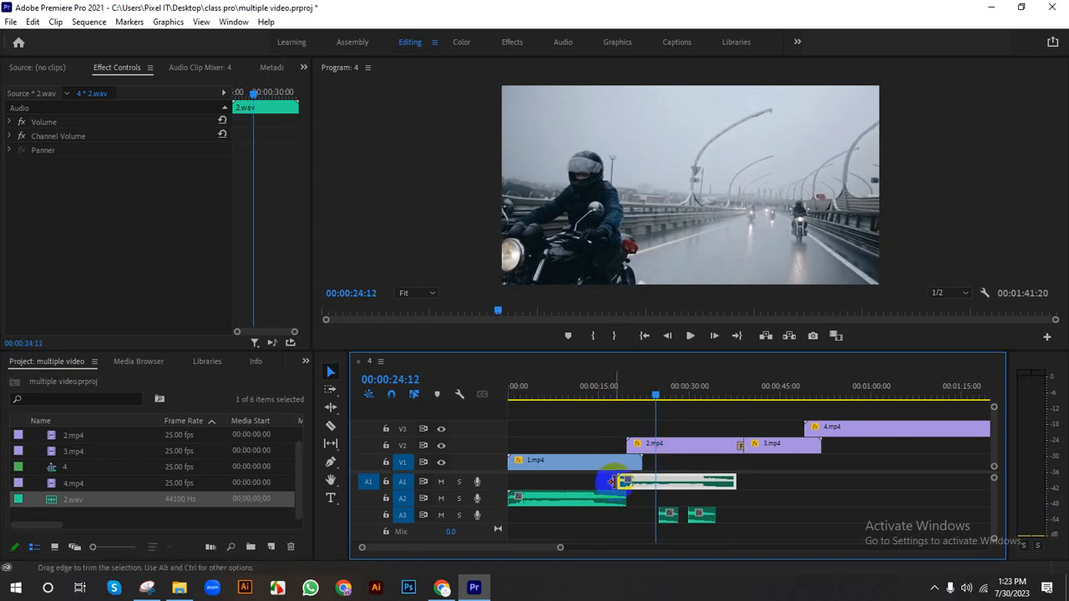
Step: Expand track A1 and add two volume keyframes to its 2.wav clip at about 00:00:27 and 00:00:31
{"action": "double_click", "coordinate": [492, 483]}
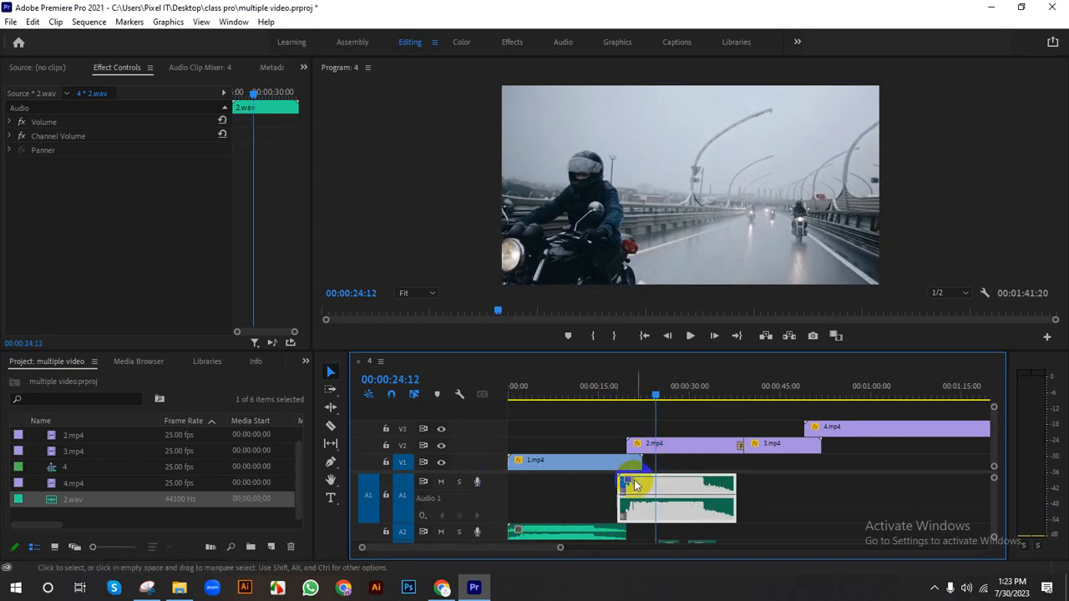
{"action": "left_click_drag", "start_coordinate": [665, 498], "coordinate": [661, 504]}
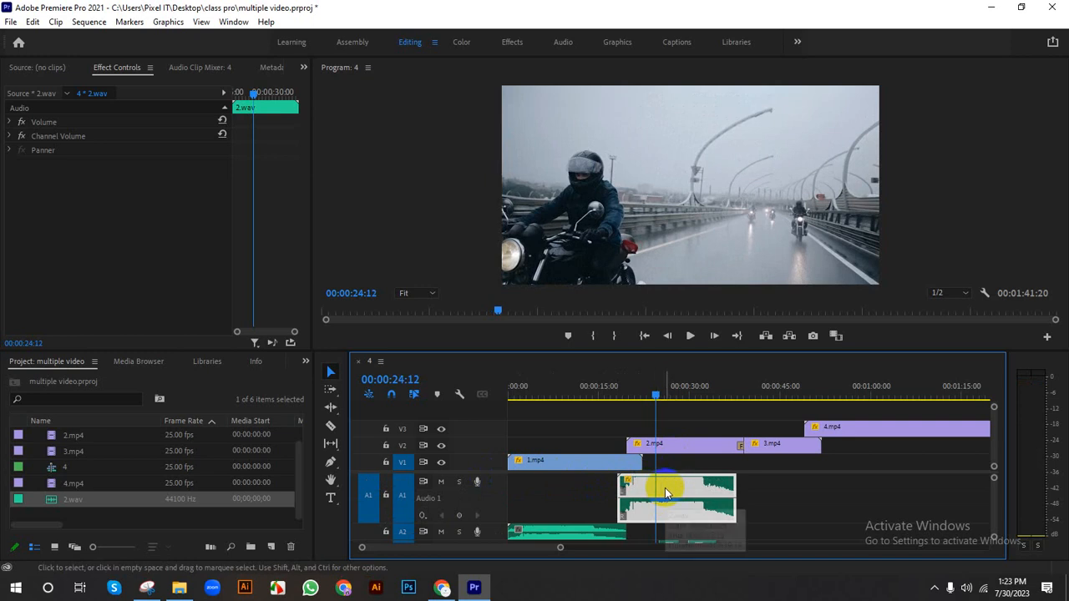
{"action": "left_click", "coordinate": [330, 463]}
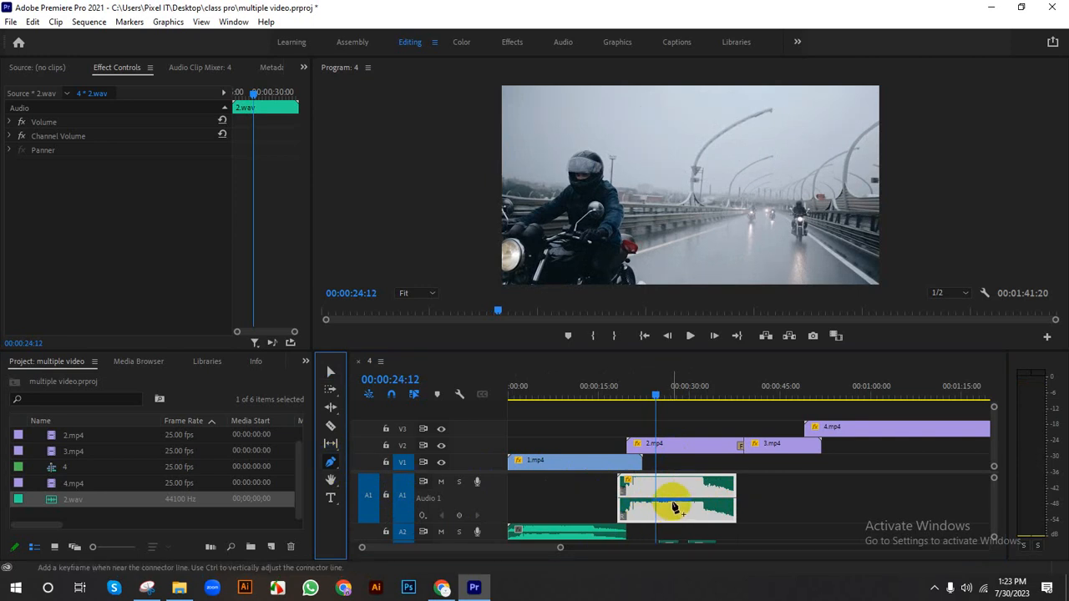
{"action": "left_click", "coordinate": [671, 499]}
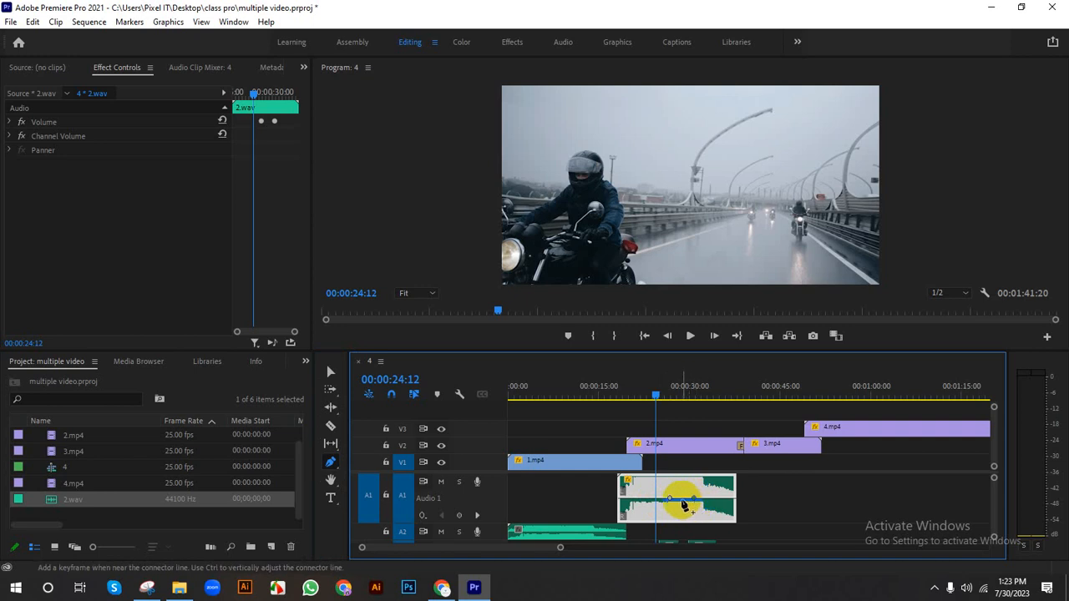
Step: Lower the second volume keyframe on the A1 2.wav clip so the level ramps down from the first keyframe
{"action": "left_click", "coordinate": [331, 372]}
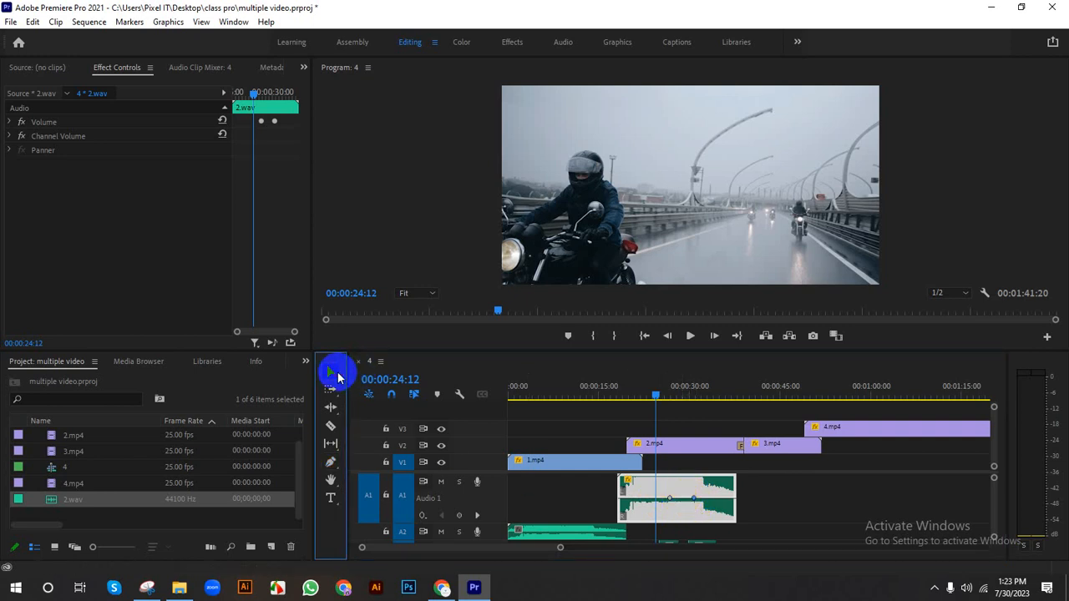
{"action": "left_click", "coordinate": [682, 499], "text": "ctrl"}
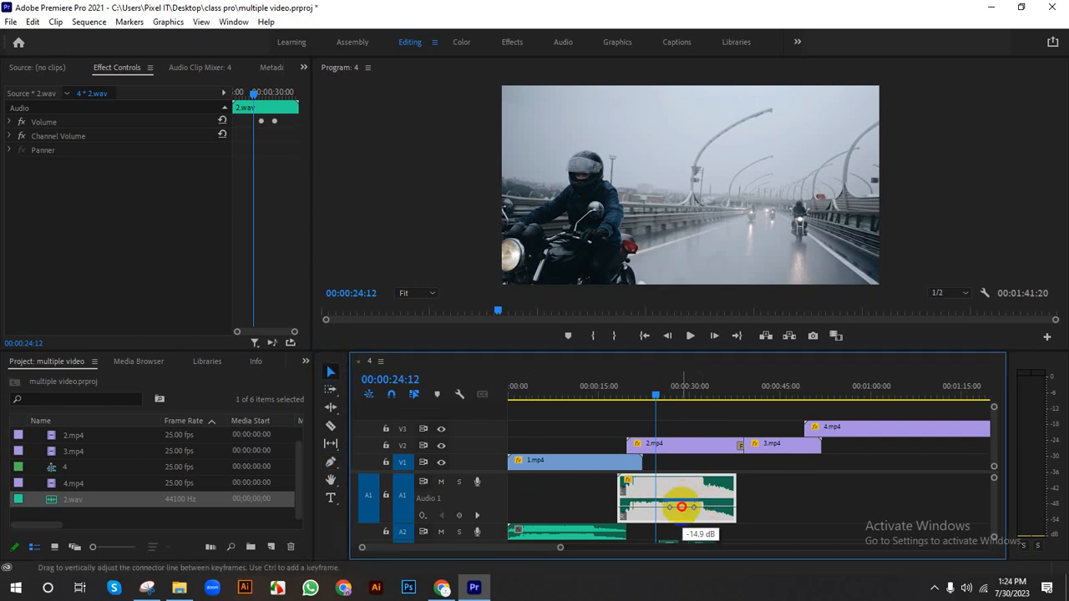
{"action": "left_click_drag", "start_coordinate": [691, 506], "coordinate": [695, 501]}
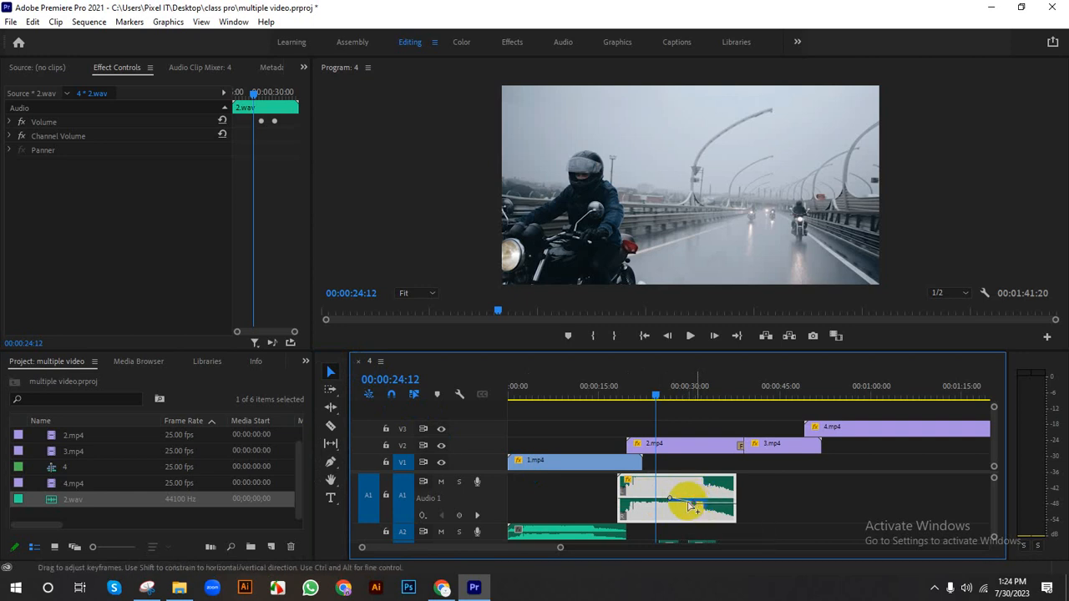
{"action": "left_click", "coordinate": [690, 504], "text": "ctrl"}
{"action": "double_click", "coordinate": [694, 504]}
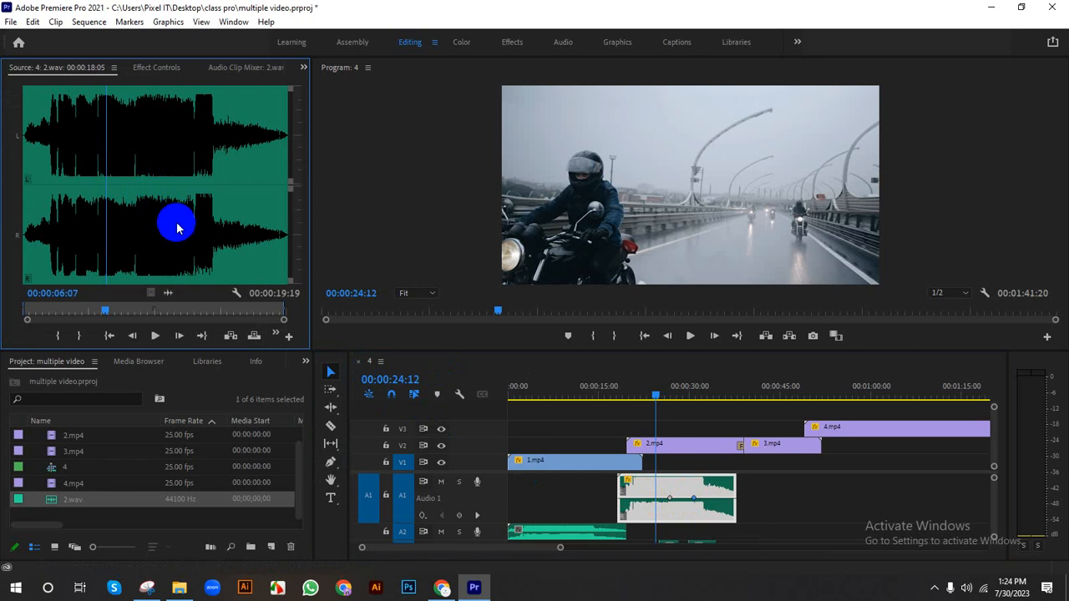
{"action": "left_click", "coordinate": [694, 502]}
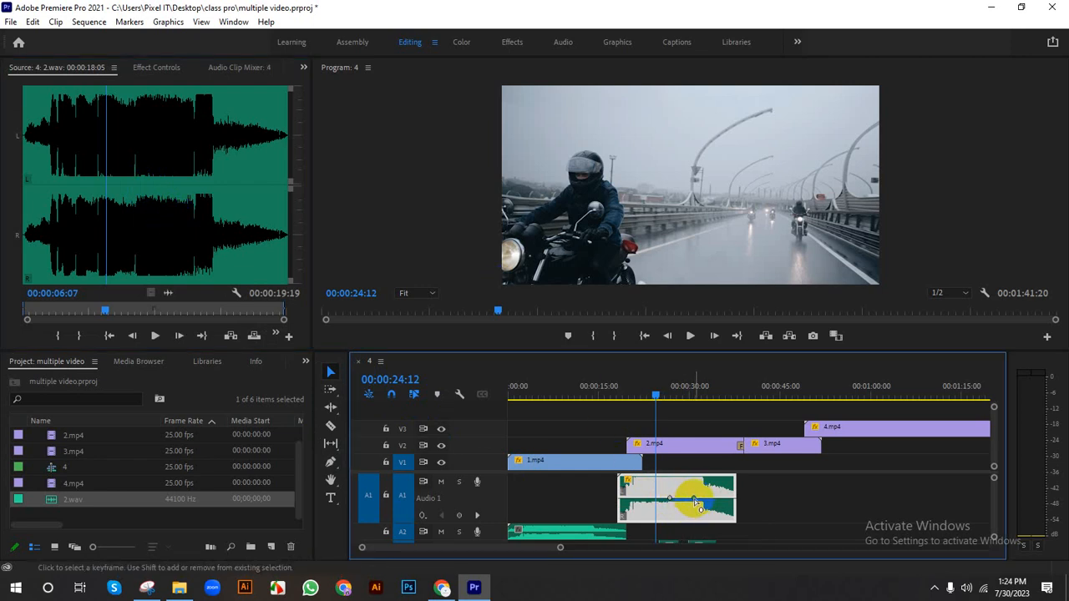
{"action": "left_click_drag", "start_coordinate": [695, 500], "coordinate": [695, 505]}
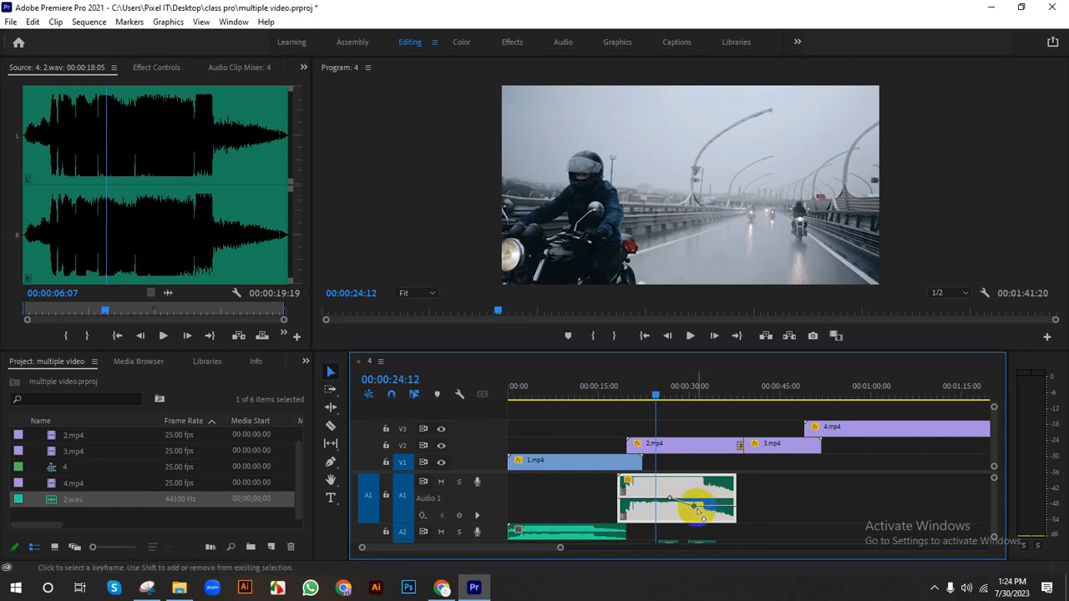
Step: Add a third volume keyframe at about 00:00:34, raise it to the first keyframe's level, and play through the volume dip
{"action": "left_click", "coordinate": [330, 463]}
{"action": "left_click_drag", "start_coordinate": [758, 508], "coordinate": [718, 513]}
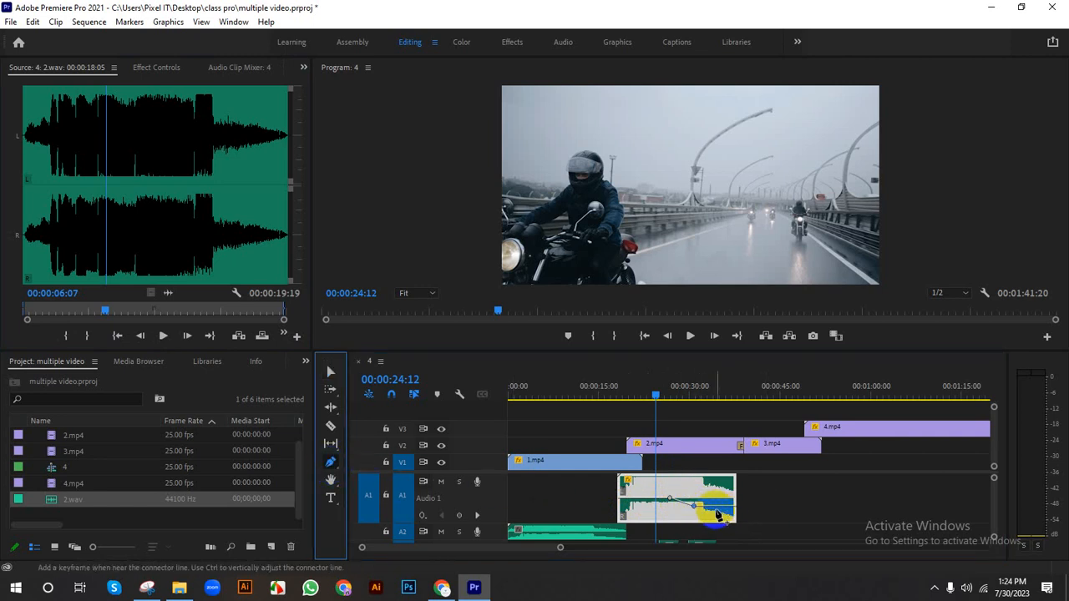
{"action": "left_click", "coordinate": [715, 513]}
{"action": "left_click", "coordinate": [330, 372]}
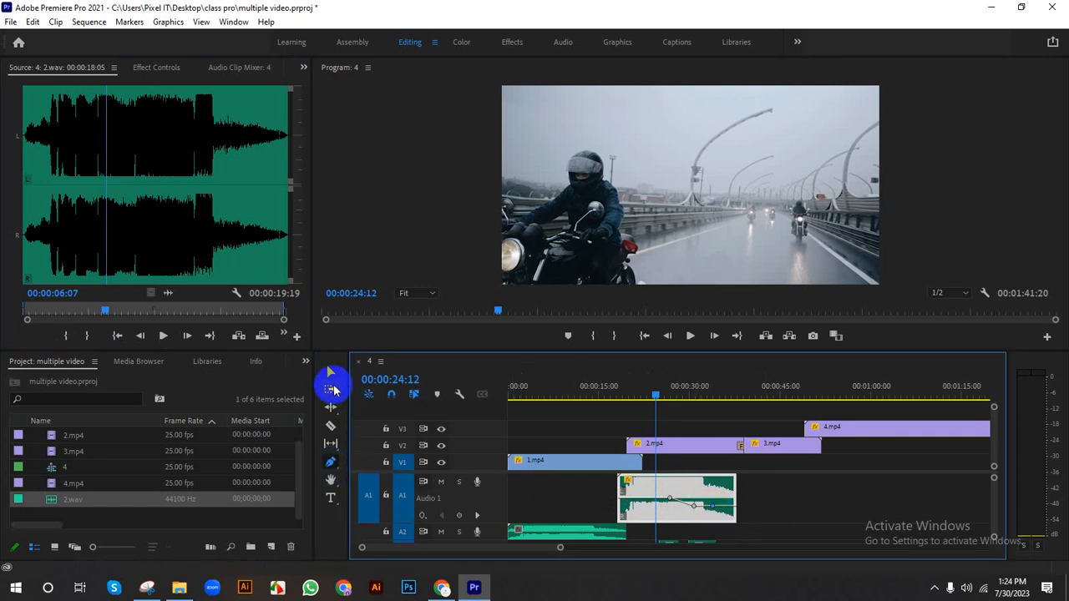
{"action": "left_click_drag", "start_coordinate": [719, 516], "coordinate": [711, 499]}
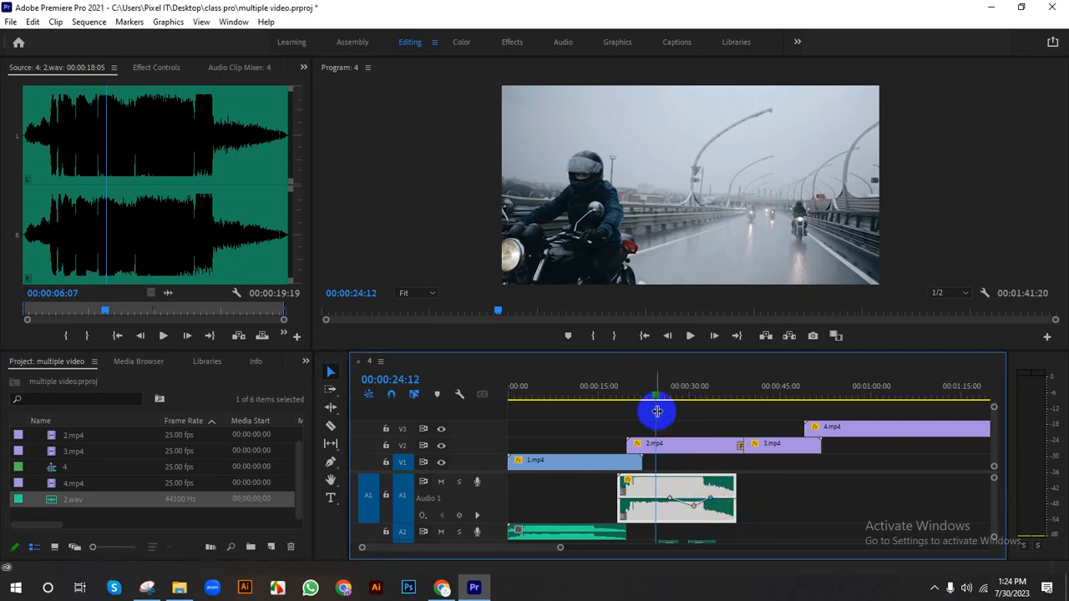
{"action": "key", "text": "space"}
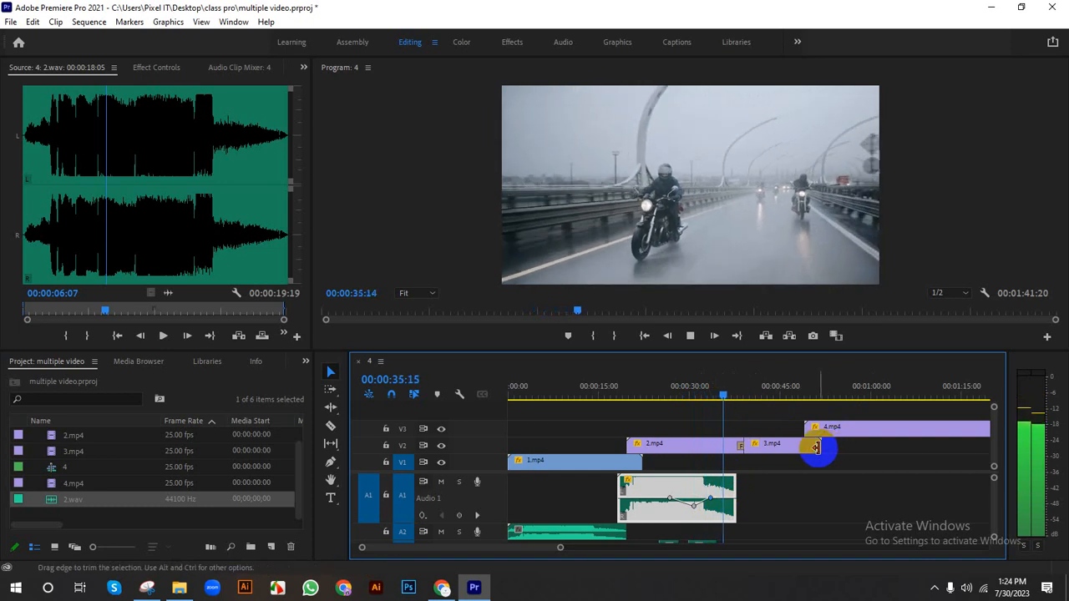
{"action": "key", "text": "space"}
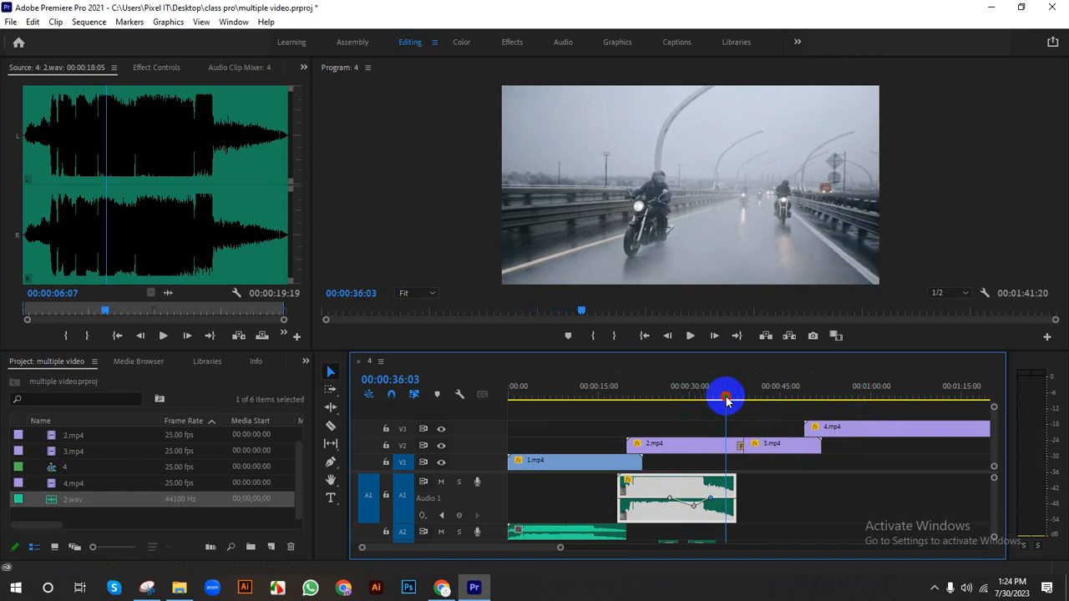
Step: Try to extend the end of the 2.wav clip on A1 towards the start of 3.mp4
{"action": "mouse_move", "coordinate": [726, 401]}
{"action": "left_mouse_down"}
{"action": "mouse_move", "coordinate": [740, 398]}
{"action": "mouse_move", "coordinate": [724, 399]}
{"action": "left_mouse_up"}
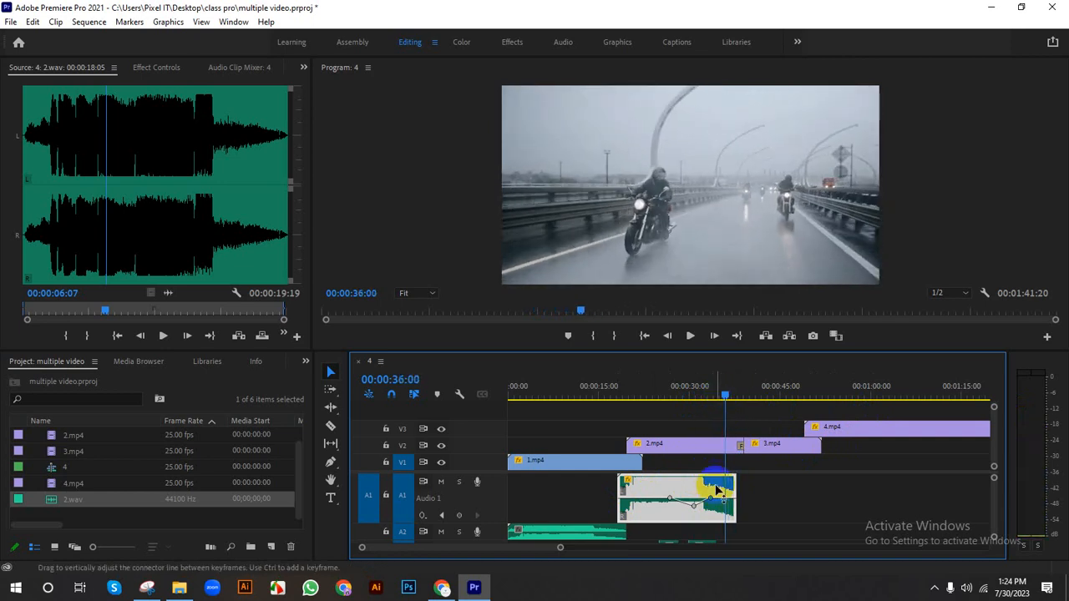
{"action": "left_click", "coordinate": [728, 492]}
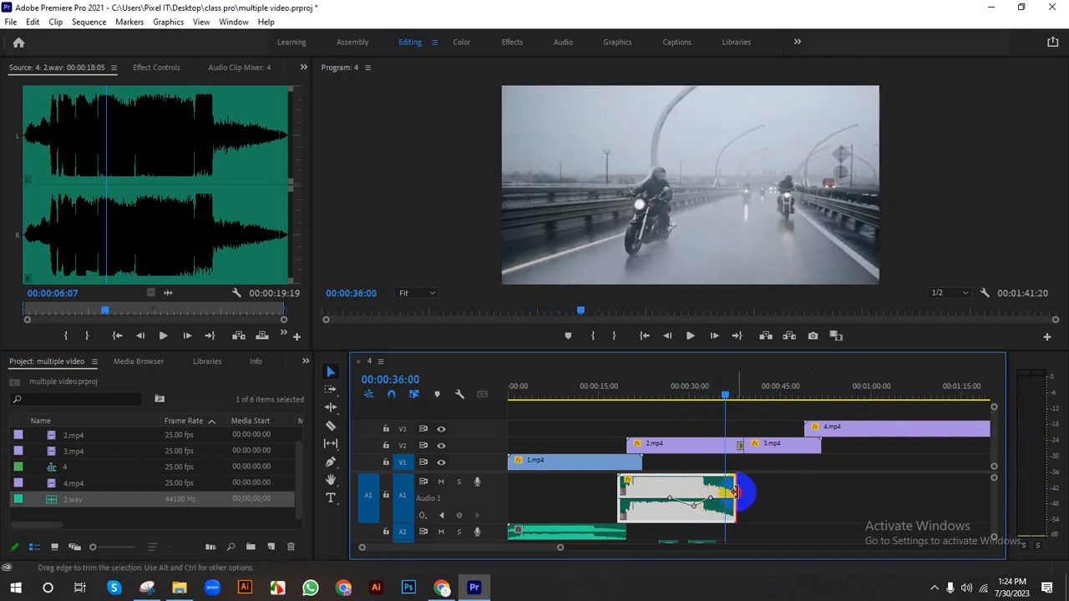
{"action": "left_click_drag", "start_coordinate": [733, 492], "coordinate": [754, 493]}
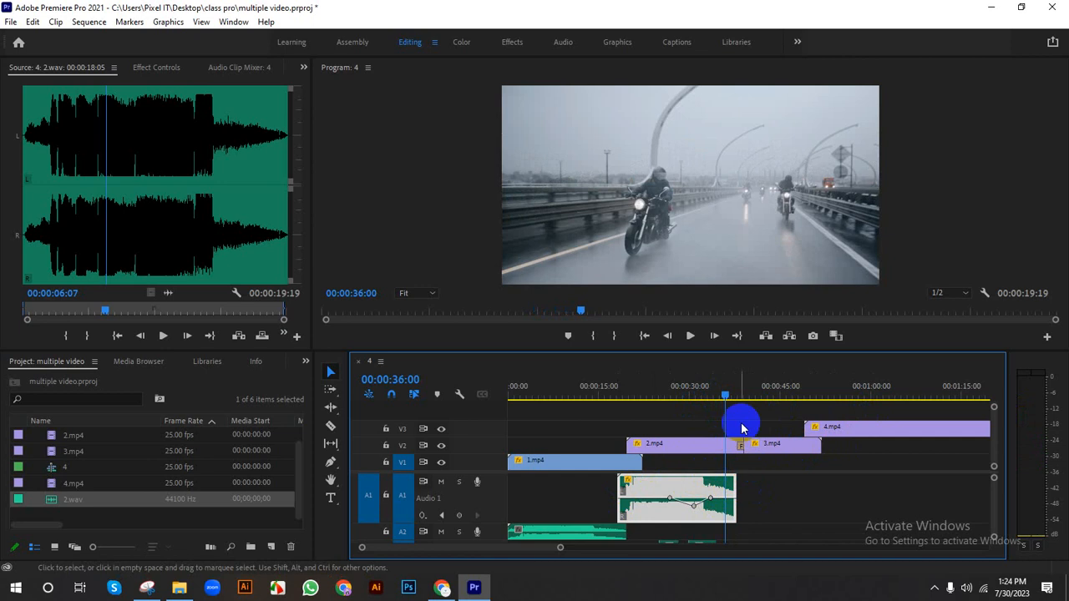
Step: Collapse track A1 and move the longer short 2.wav piece from A3 to A1, aligned with the start of 4.mp4
{"action": "left_click_drag", "start_coordinate": [730, 398], "coordinate": [817, 399]}
{"action": "double_click", "coordinate": [491, 489]}
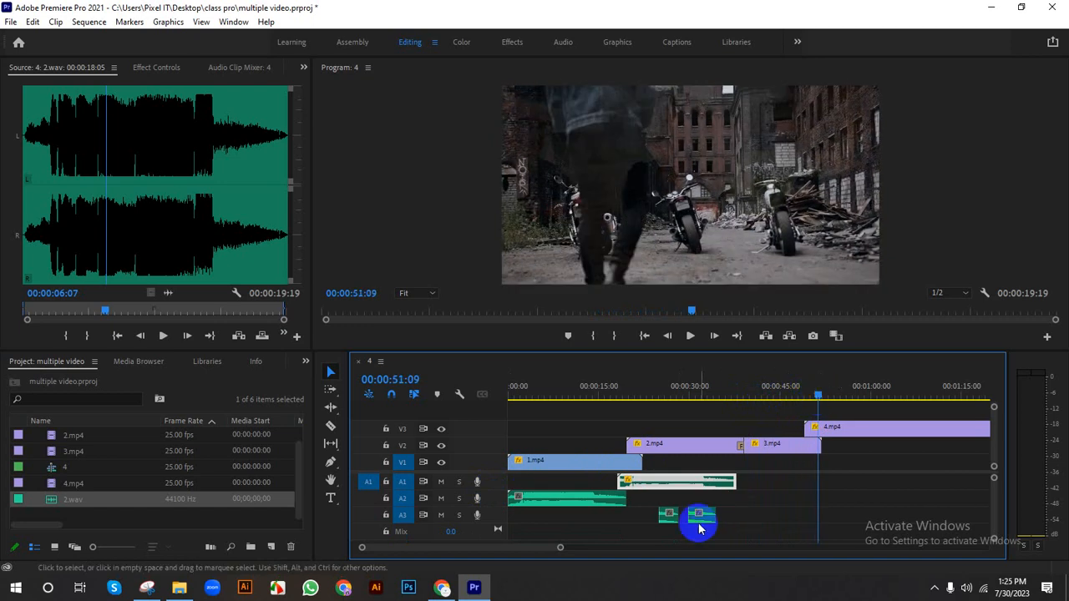
{"action": "left_click", "coordinate": [700, 515]}
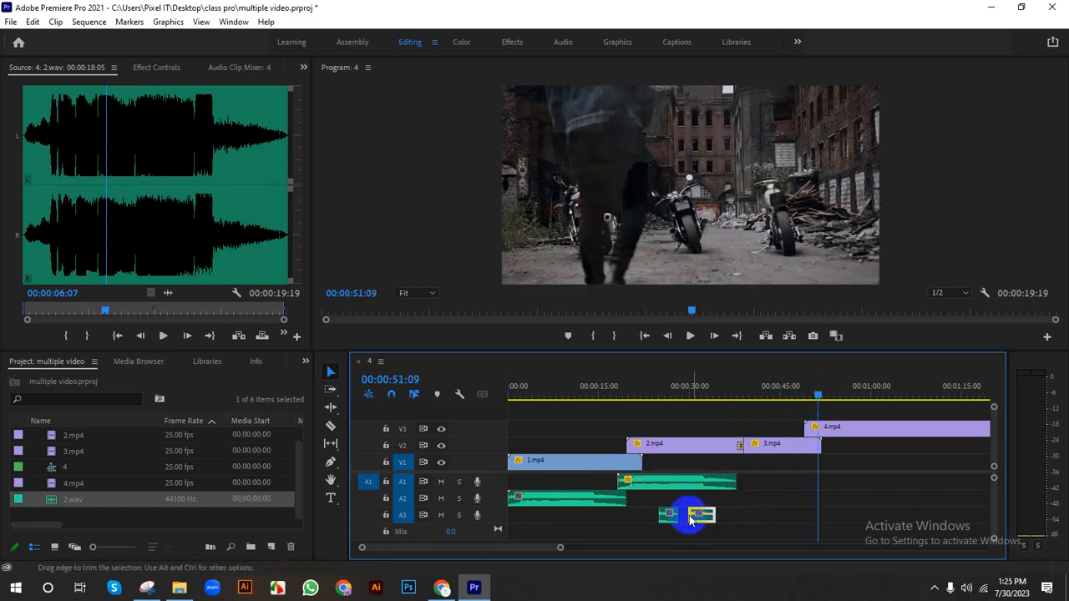
{"action": "left_click_drag", "start_coordinate": [706, 517], "coordinate": [834, 480]}
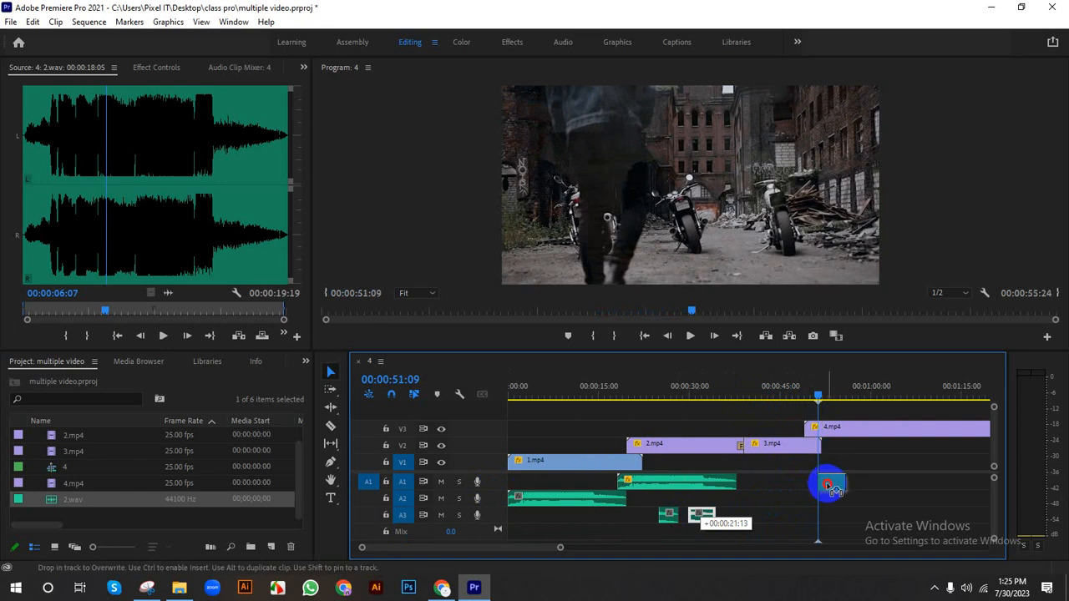
{"action": "left_click_drag", "start_coordinate": [817, 486], "coordinate": [818, 484]}
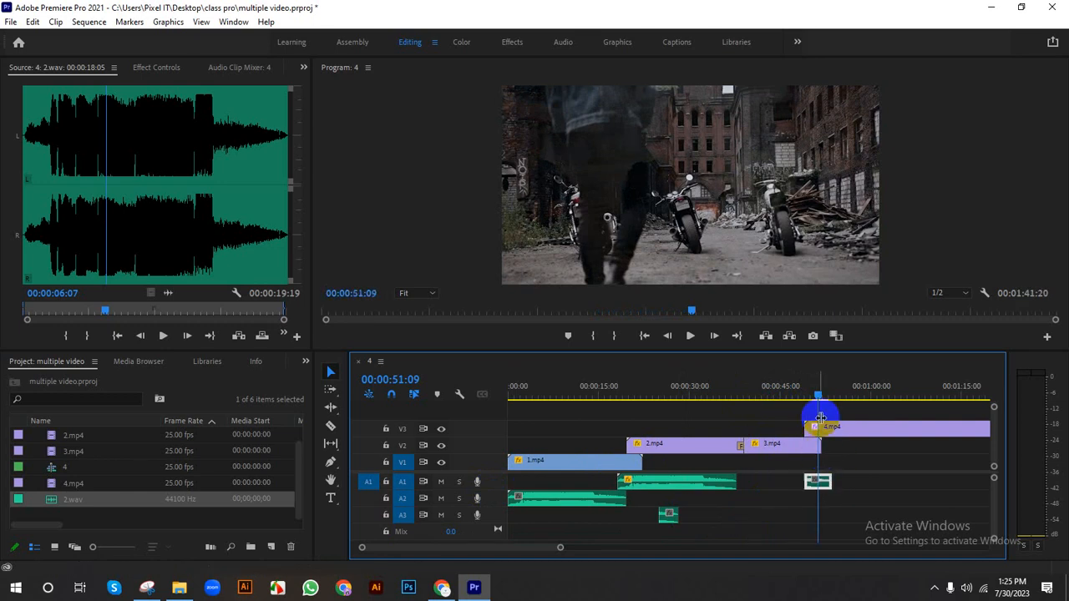
Step: Delete the remaining short 2.wav piece on A3 and play the transition from 3.mp4 into 4.mp4
{"action": "left_click_drag", "start_coordinate": [817, 402], "coordinate": [761, 400]}
{"action": "key", "text": "space"}
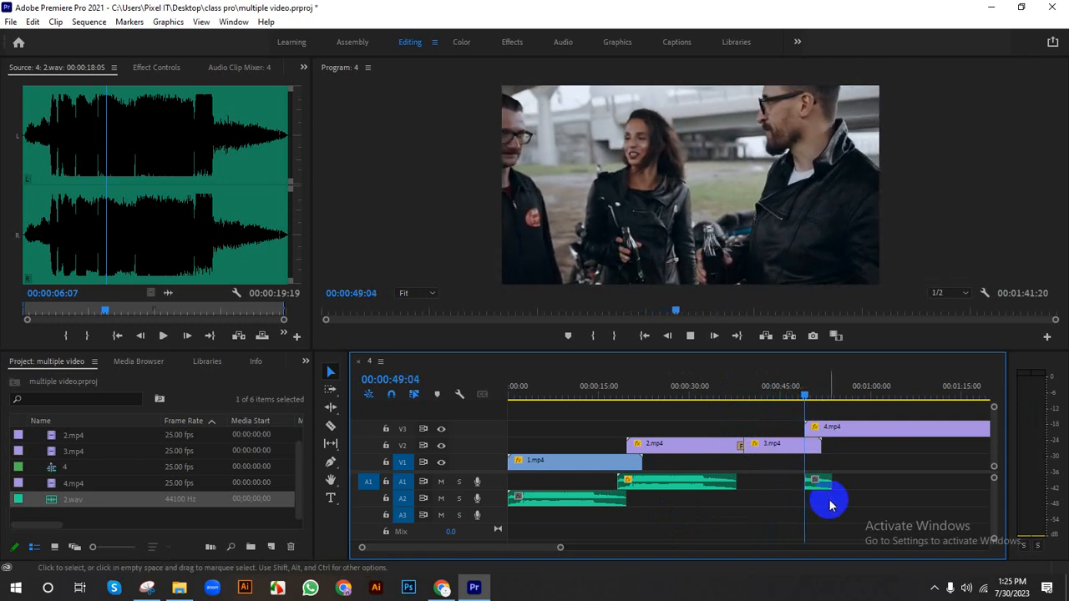
{"action": "key", "text": "space"}
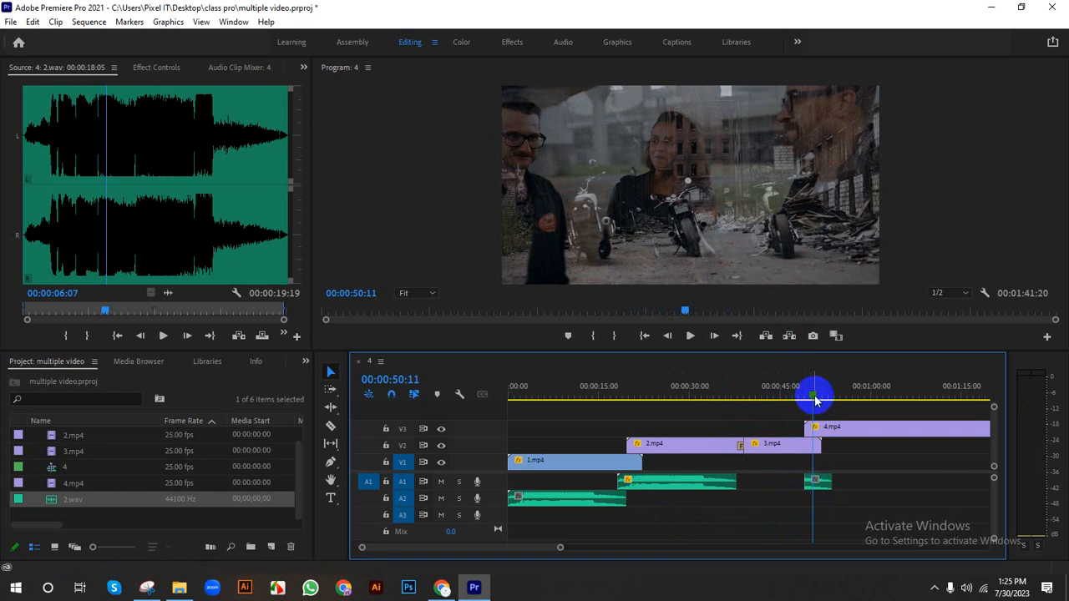
Step: Move the short 2.wav piece on A1 to 00:01:15:09 beneath the riders' departure in 4.mp4 and play it
{"action": "left_click_drag", "start_coordinate": [816, 398], "coordinate": [916, 402]}
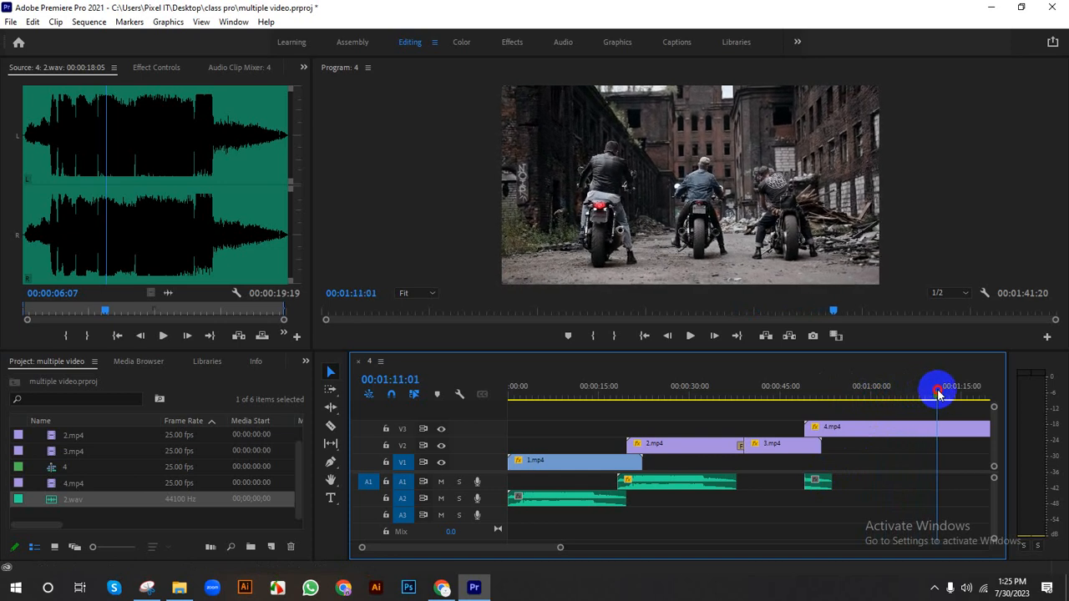
{"action": "left_click_drag", "start_coordinate": [946, 395], "coordinate": [962, 389]}
{"action": "left_click_drag", "start_coordinate": [560, 547], "coordinate": [620, 549]}
{"action": "mouse_move", "coordinate": [714, 482]}
{"action": "left_mouse_down"}
{"action": "mouse_move", "coordinate": [787, 485]}
{"action": "mouse_move", "coordinate": [703, 483]}
{"action": "left_mouse_up"}
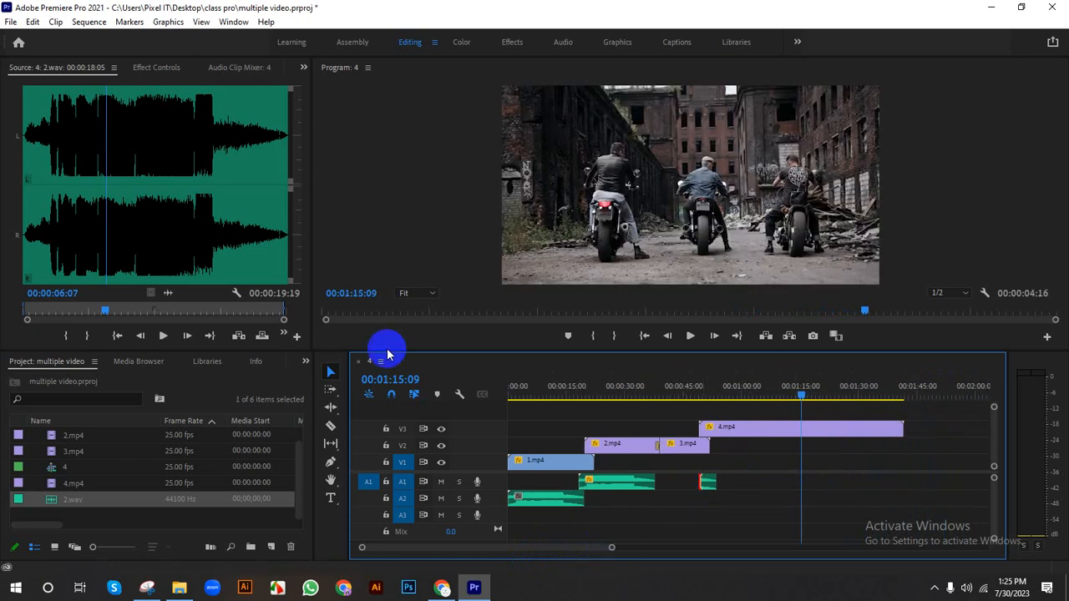
{"action": "left_click_drag", "start_coordinate": [708, 485], "coordinate": [810, 483]}
{"action": "key", "text": "space"}
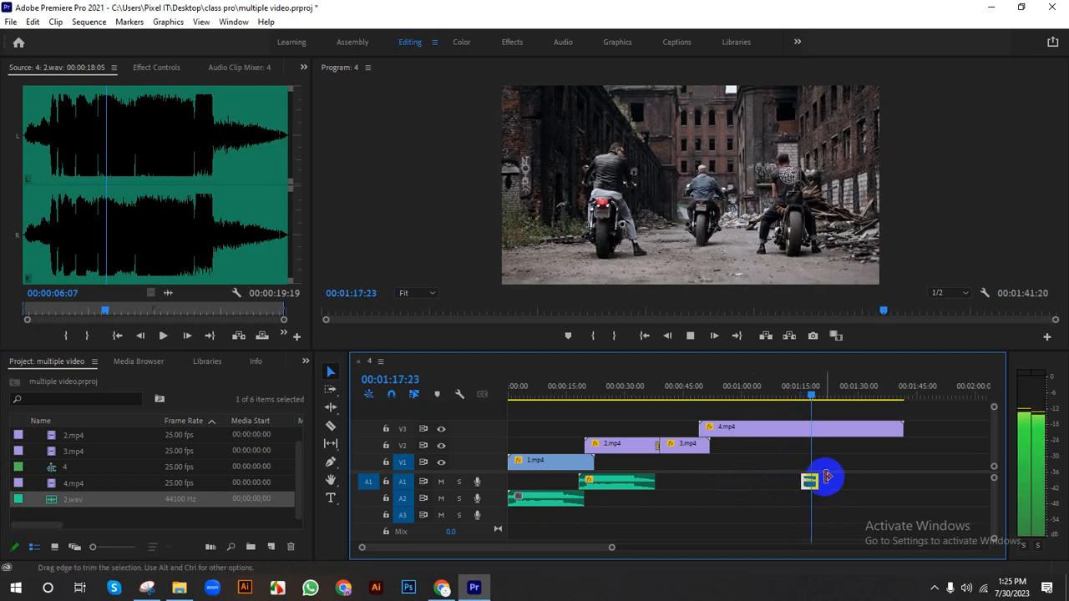
{"action": "key", "text": "space"}
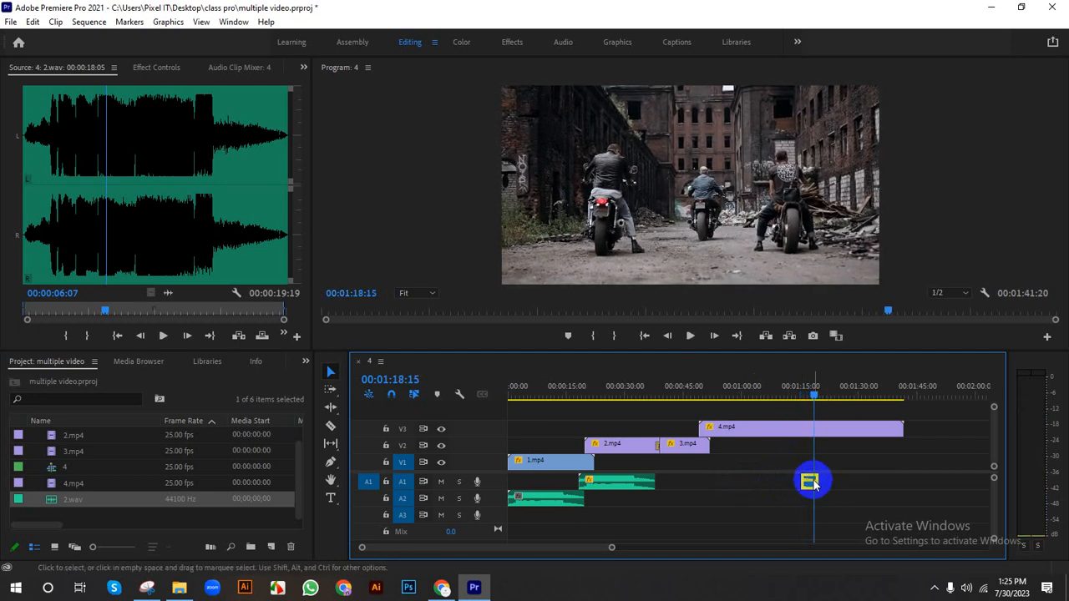
{"action": "mouse_move", "coordinate": [821, 479]}
{"action": "left_mouse_down"}
{"action": "mouse_move", "coordinate": [883, 482]}
{"action": "mouse_move", "coordinate": [811, 476]}
{"action": "left_mouse_up"}
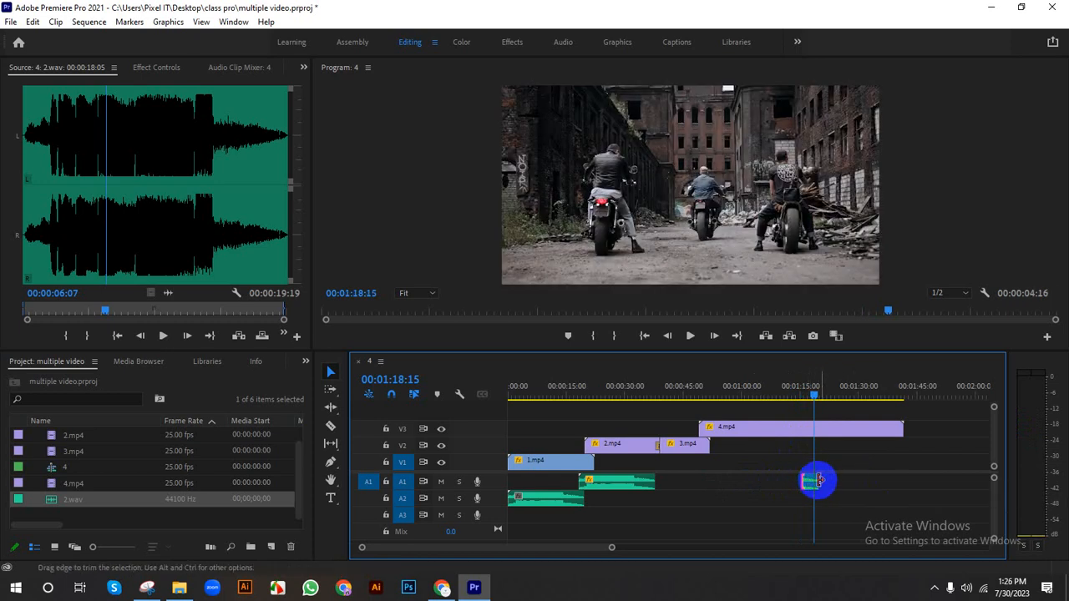
Step: Duplicate the short 2.wav piece beneath the riders' departure on A1 end to end, filling four consecutive pieces up to about 00:01:31
{"action": "left_click", "coordinate": [824, 479]}
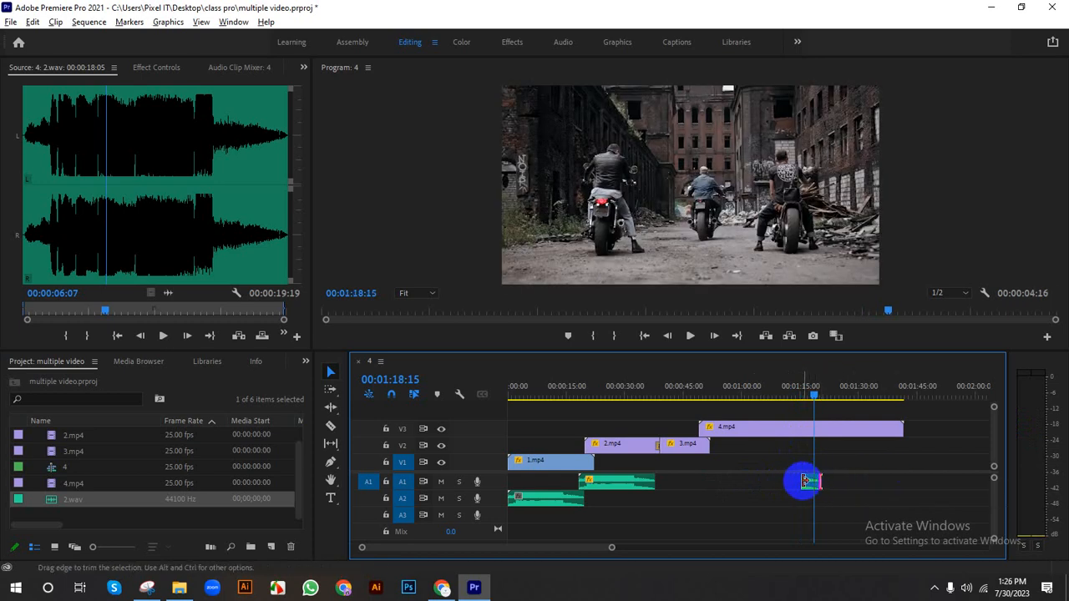
{"action": "left_click_drag", "start_coordinate": [811, 484], "coordinate": [866, 484]}
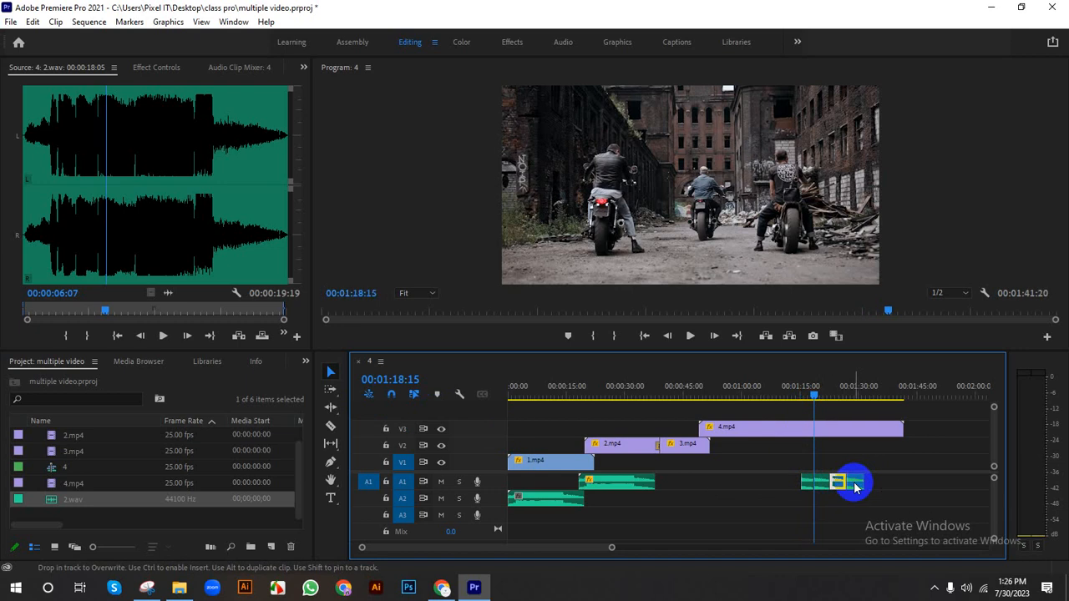
Step: Show the Panner Balance line on the last 2.wav piece on A1 and play the riders' departure from 00:01:18:15
{"action": "right_click", "coordinate": [854, 486]}
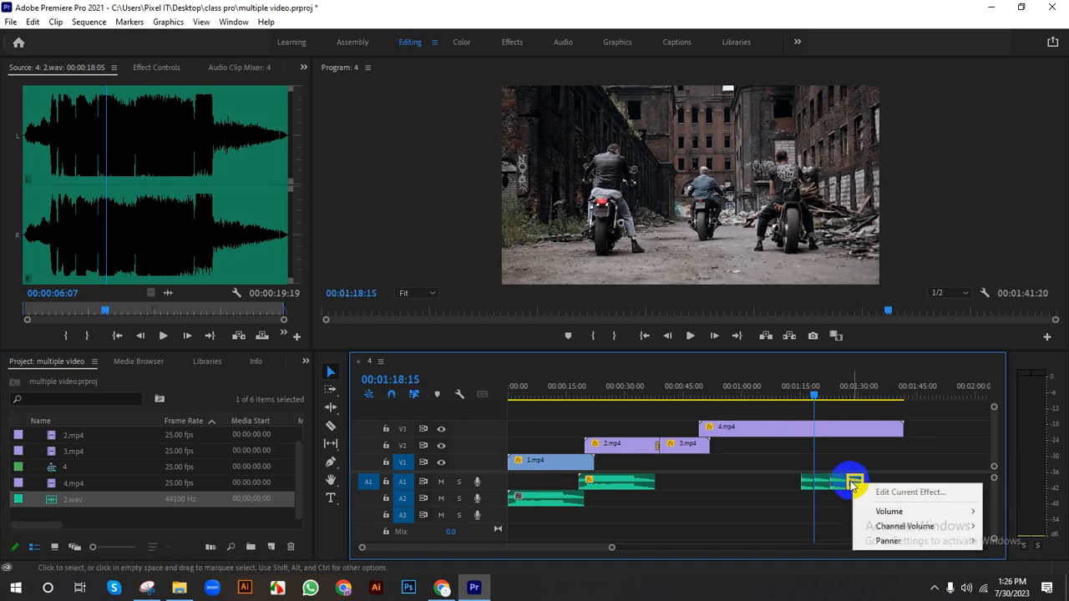
{"action": "mouse_move", "coordinate": [889, 511]}
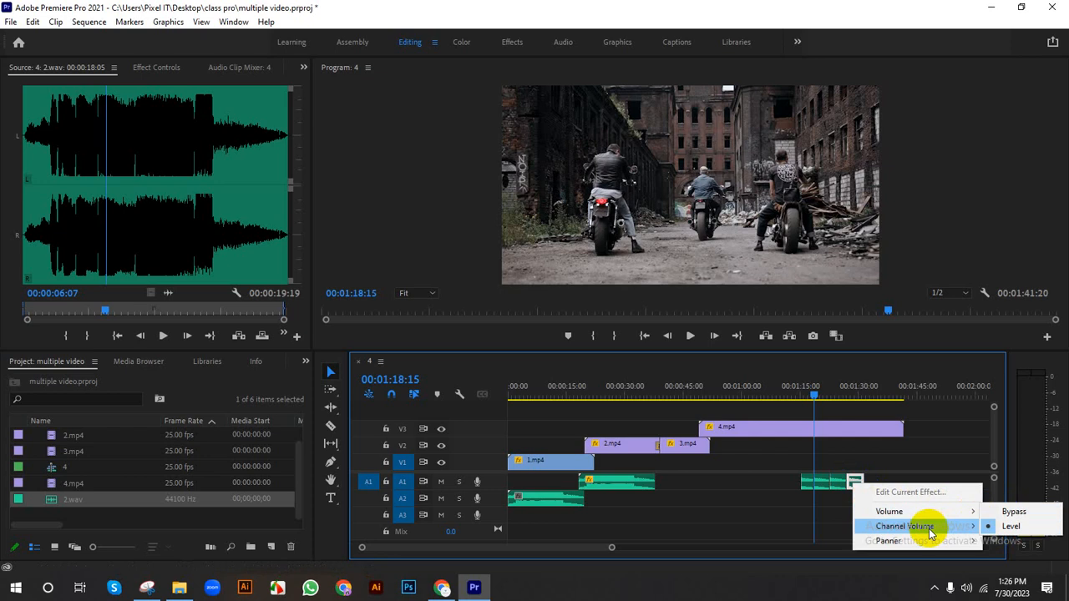
{"action": "mouse_move", "coordinate": [929, 532]}
{"action": "mouse_move", "coordinate": [888, 543]}
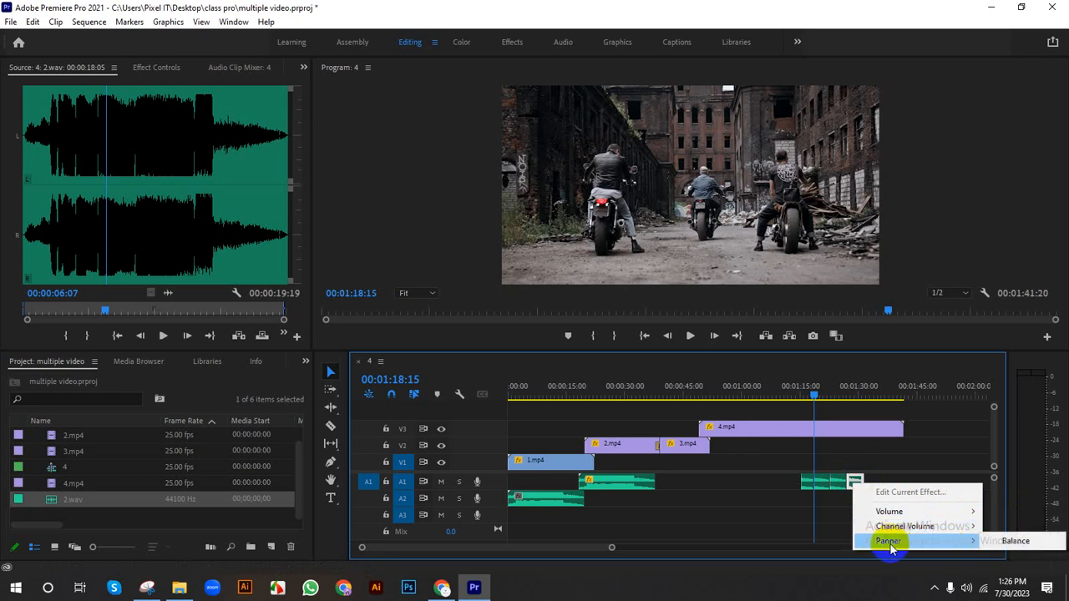
{"action": "left_click", "coordinate": [1006, 541]}
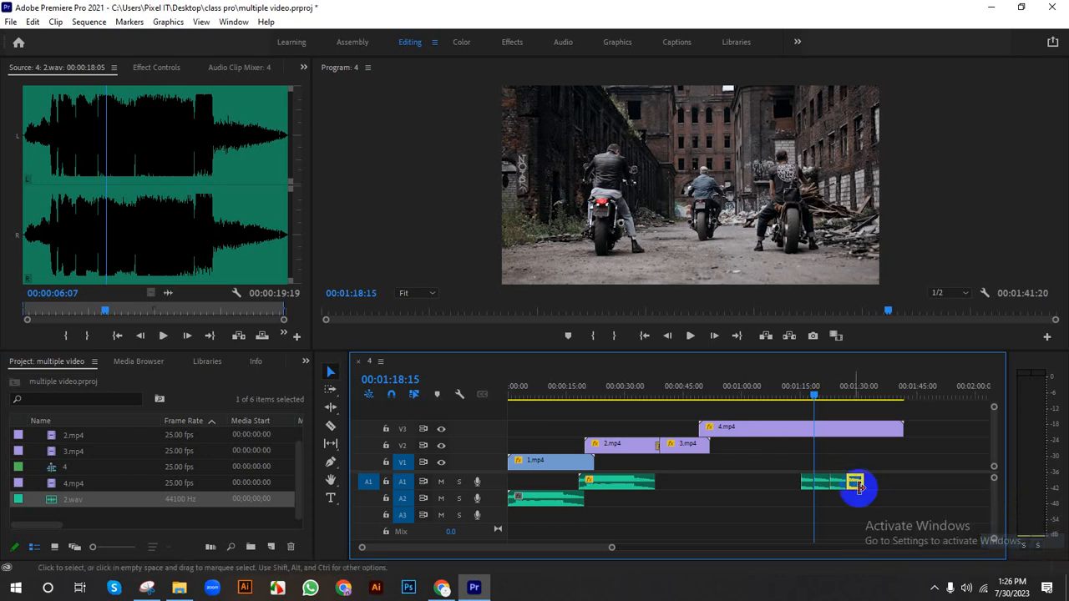
{"action": "key", "text": "space"}
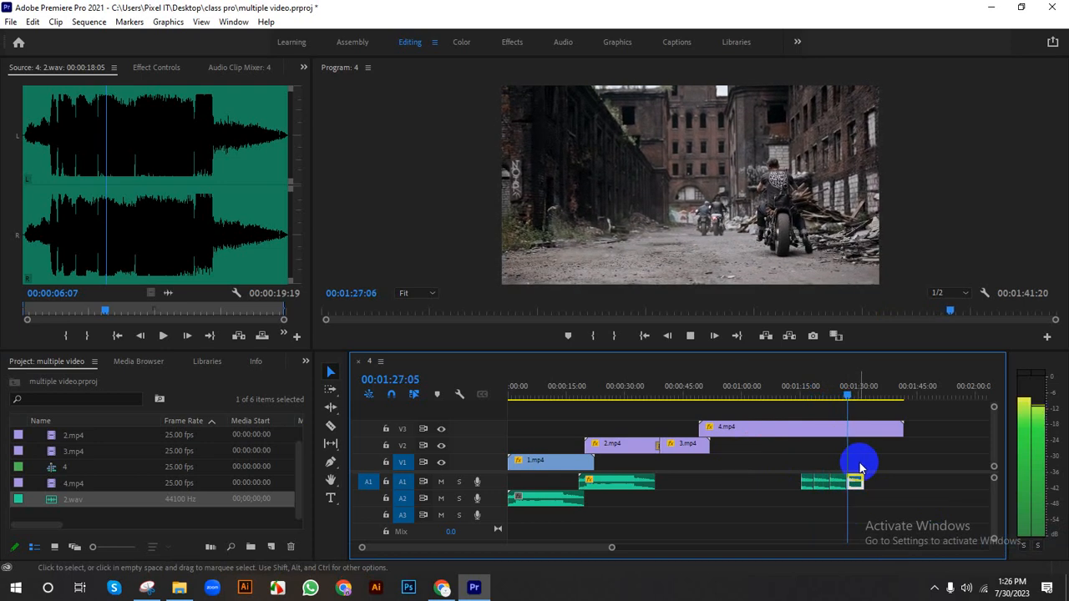
Step: Split 4.mp4 at 00:01:31:10, where the last 2.wav piece ends, and delete the remaining part of the clip
{"action": "left_click", "coordinate": [846, 412]}
{"action": "left_click_drag", "start_coordinate": [846, 412], "coordinate": [865, 394]}
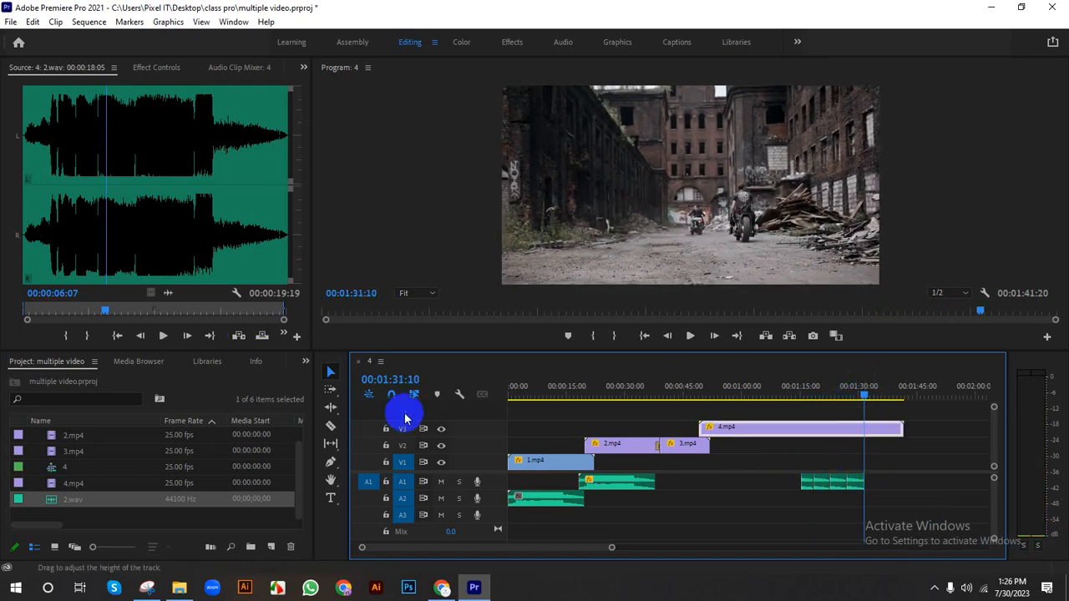
{"action": "left_click", "coordinate": [332, 428]}
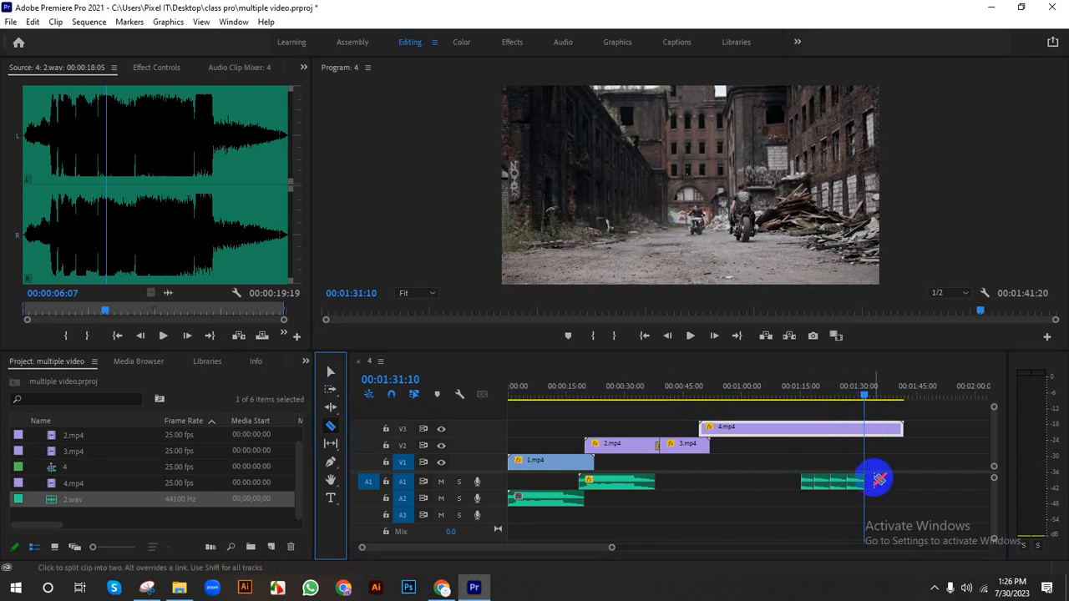
{"action": "left_click", "coordinate": [868, 430]}
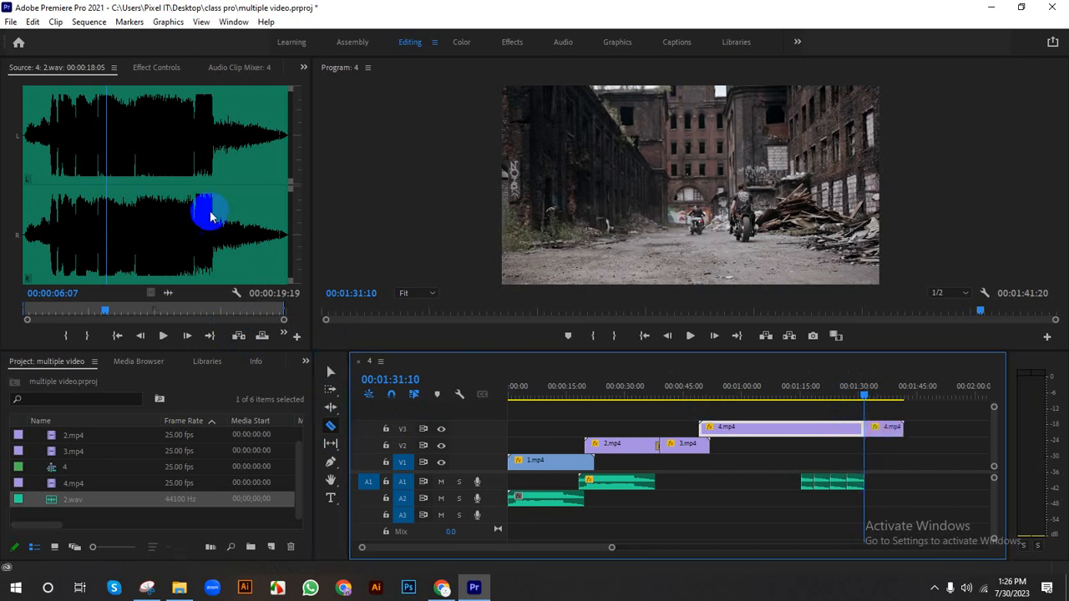
{"action": "left_click", "coordinate": [331, 373]}
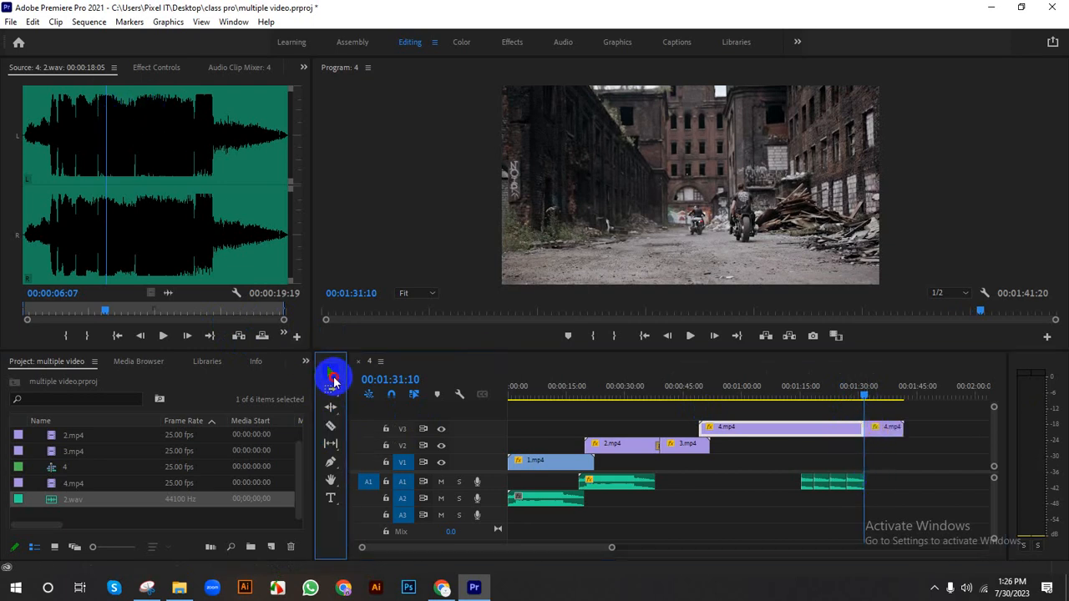
{"action": "left_click", "coordinate": [894, 430]}
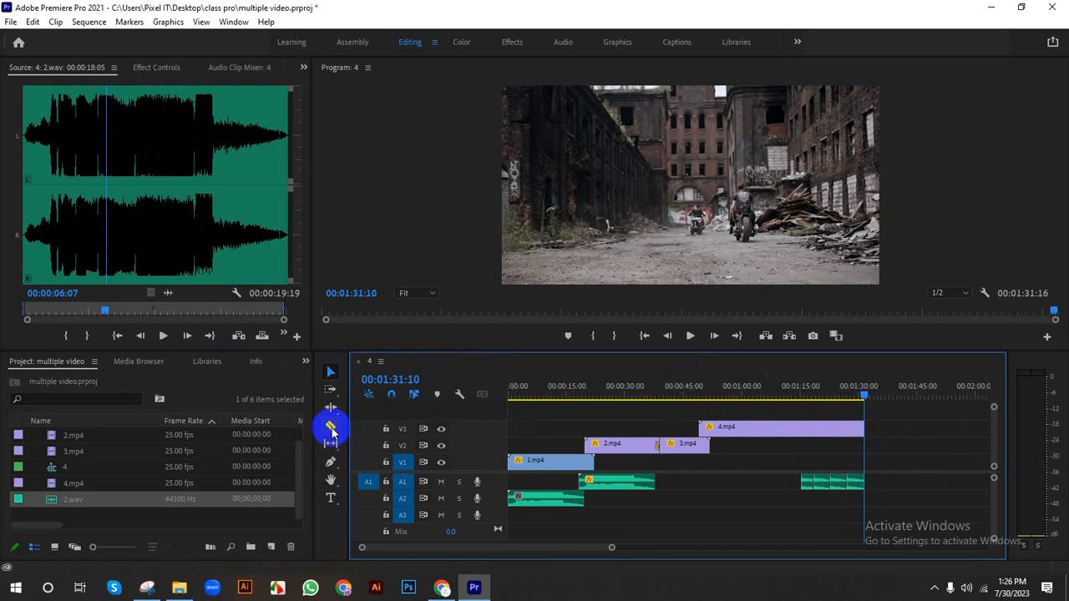
Step: Add the text THANK YOU SO MUCH at 00:01:31:10, enlarge it to most of the frame's width and move it near the centre
{"action": "left_click", "coordinate": [330, 498]}
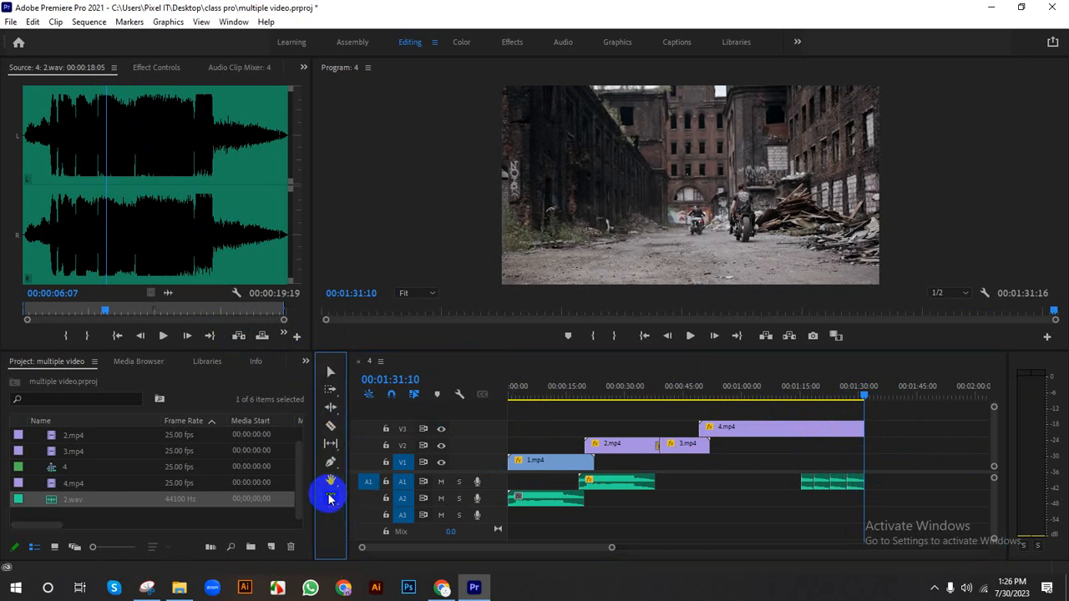
{"action": "left_click", "coordinate": [672, 182]}
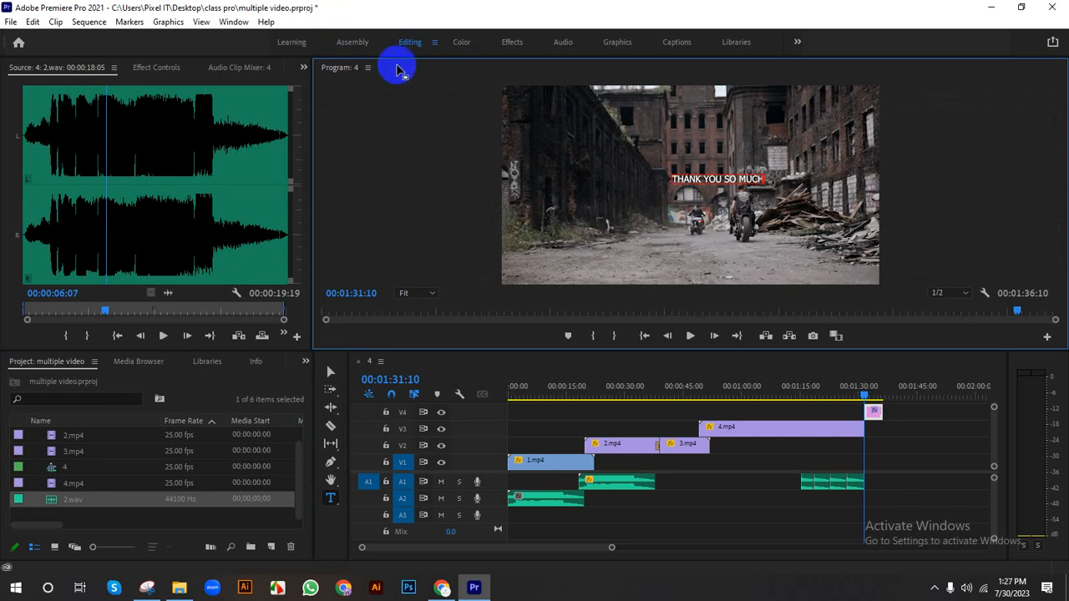
{"action": "left_click", "coordinate": [331, 372]}
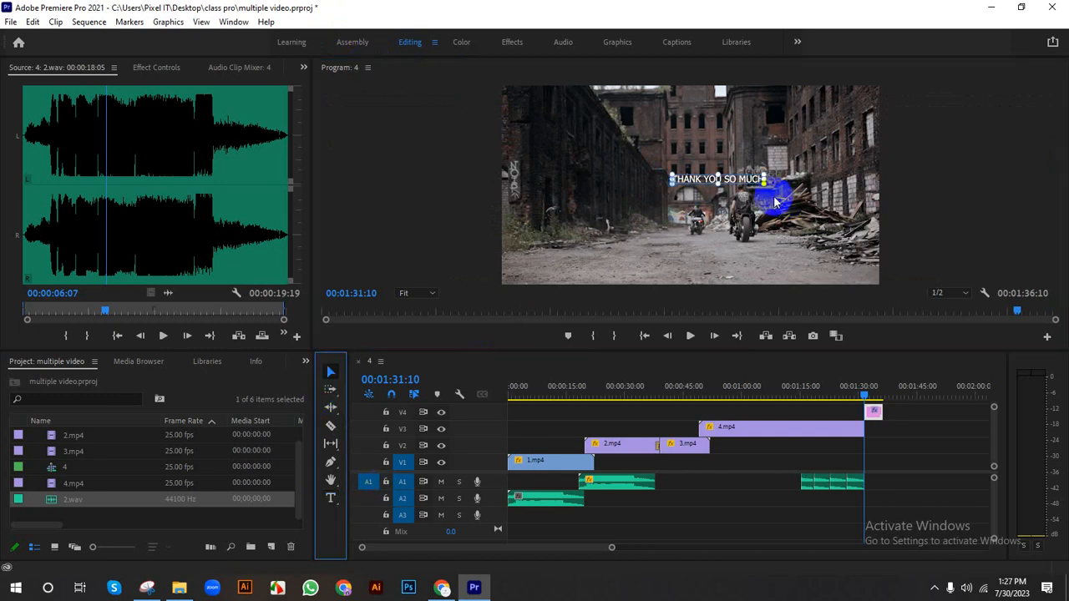
{"action": "left_click_drag", "start_coordinate": [764, 181], "coordinate": [680, 175]}
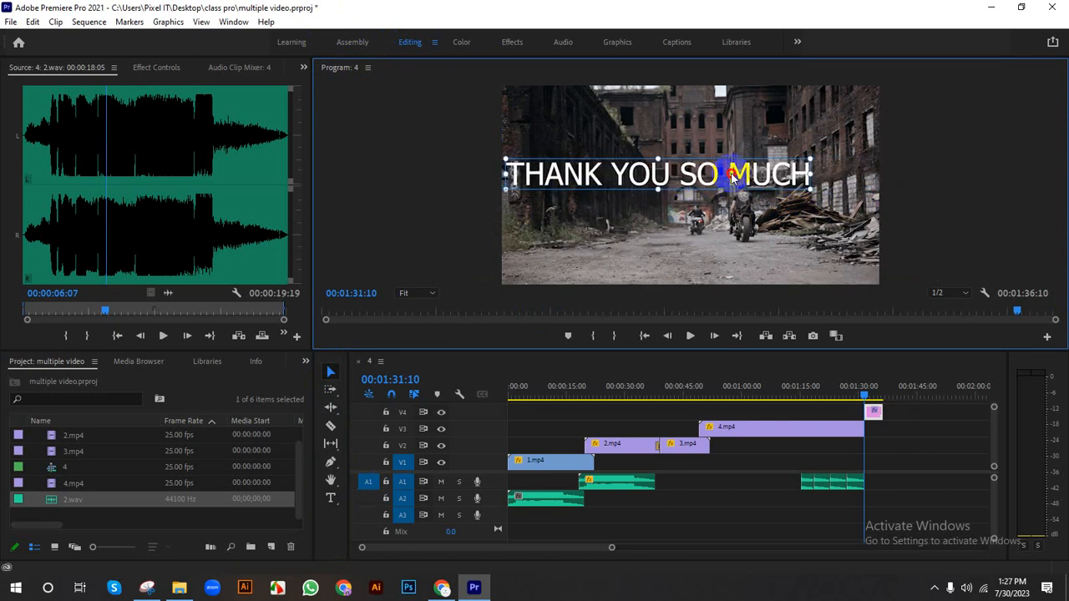
{"action": "left_click_drag", "start_coordinate": [773, 176], "coordinate": [820, 184]}
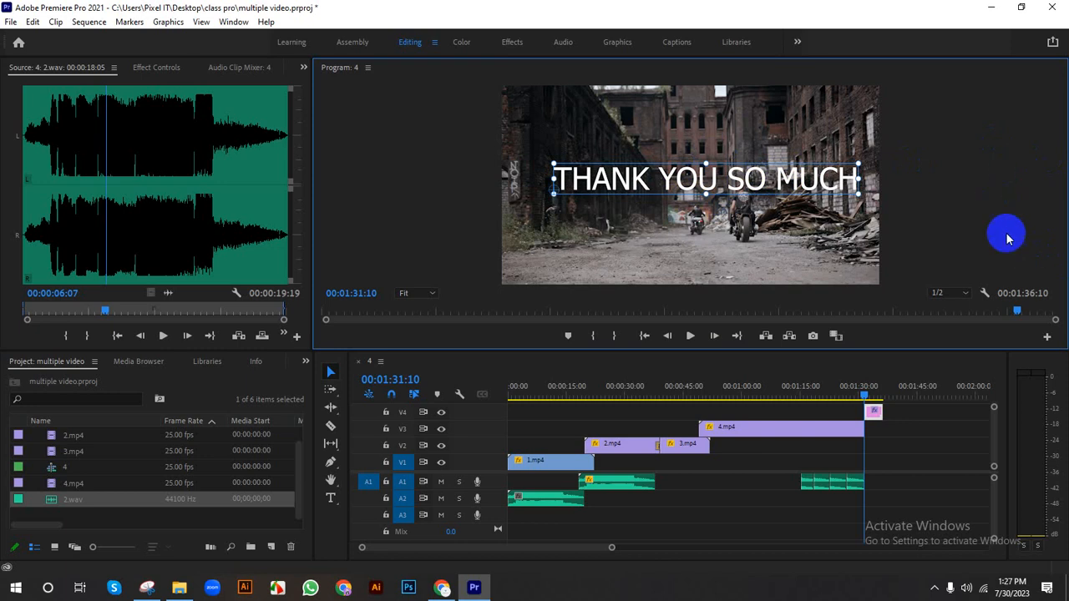
Step: Switch to the All Panels workspace and close the floating Legacy Title window
{"action": "left_click", "coordinate": [797, 41]}
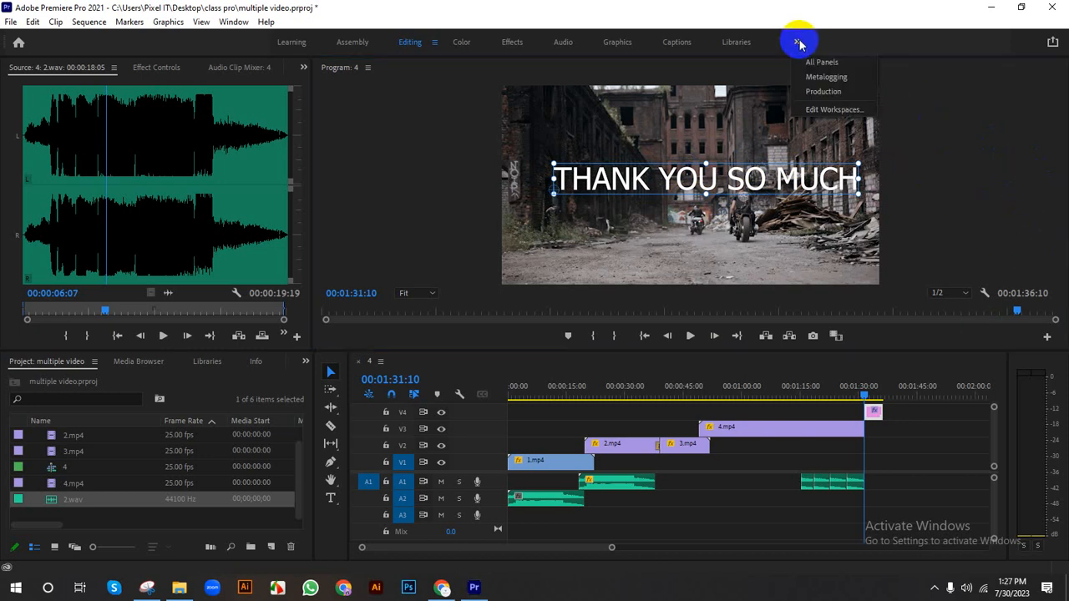
{"action": "left_click", "coordinate": [810, 63]}
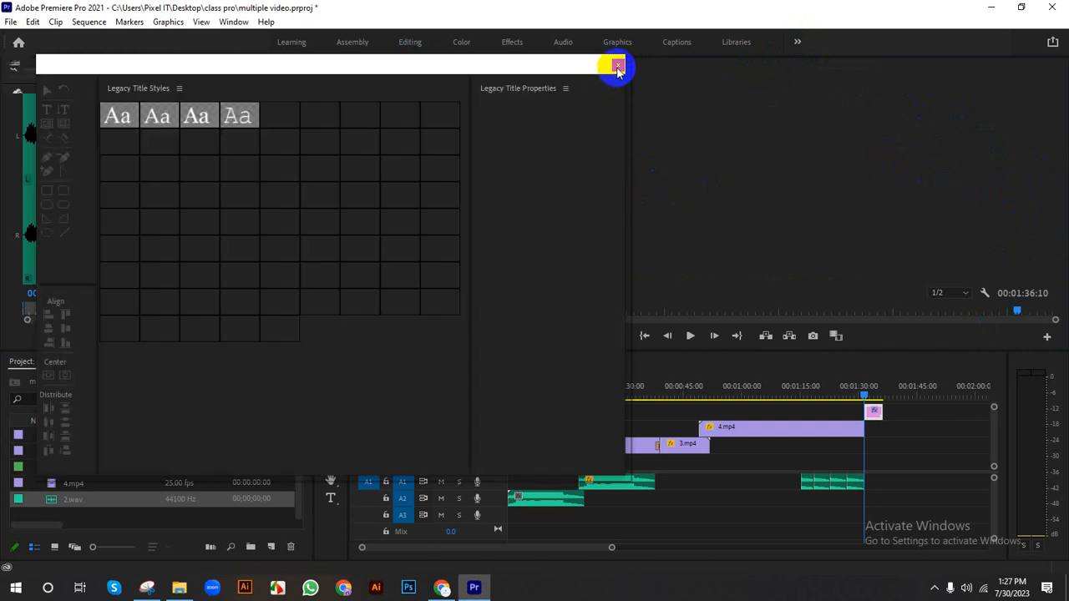
{"action": "left_click", "coordinate": [618, 66]}
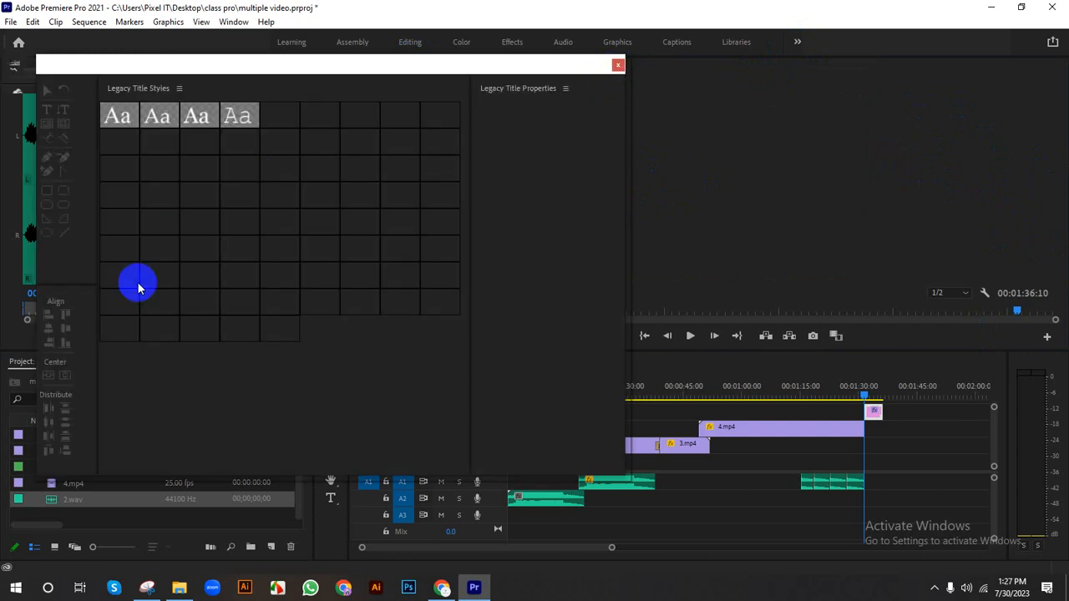